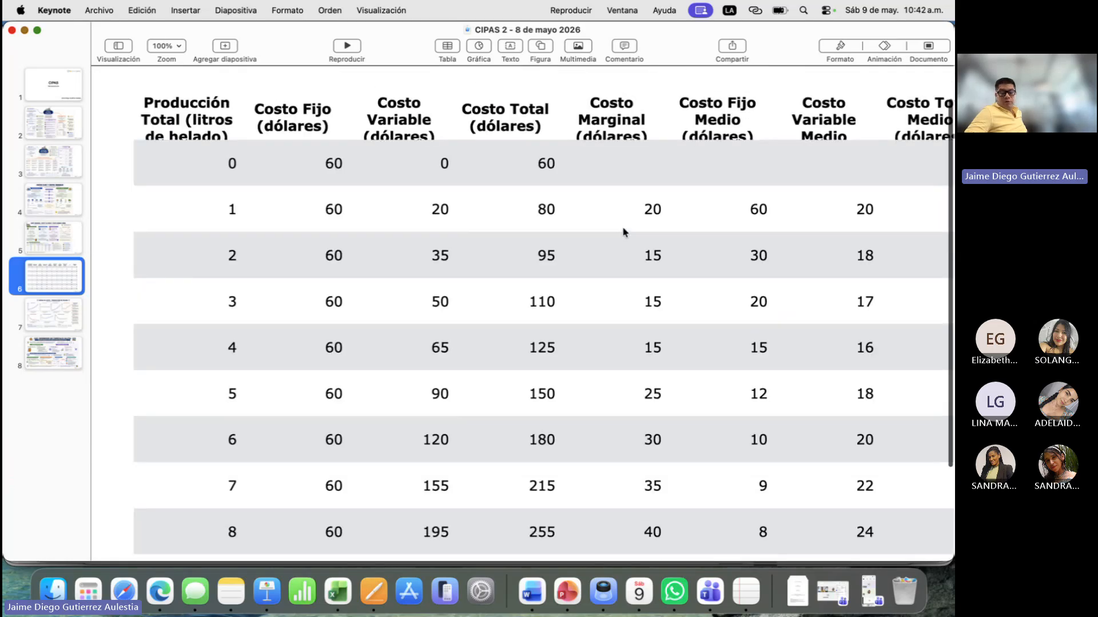
- Switch to the CIPAS 2 workbook in Excel and delete the scatter chart beside the ice cream cost table
{"action": "left_click", "coordinate": [337, 592]}
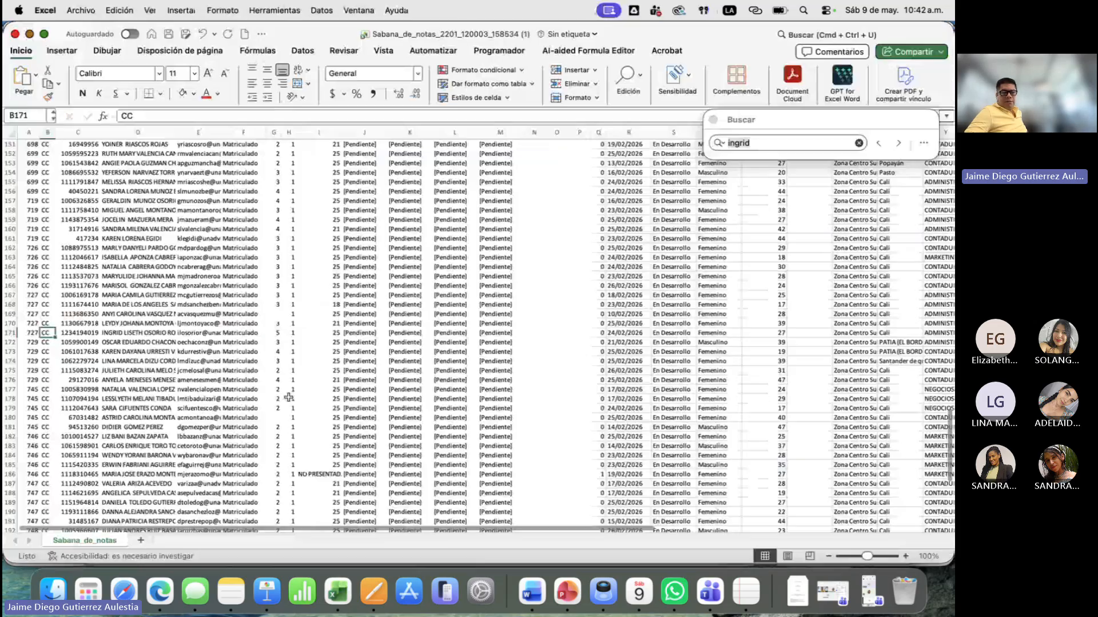
{"action": "key", "text": "ctrl+Up"}
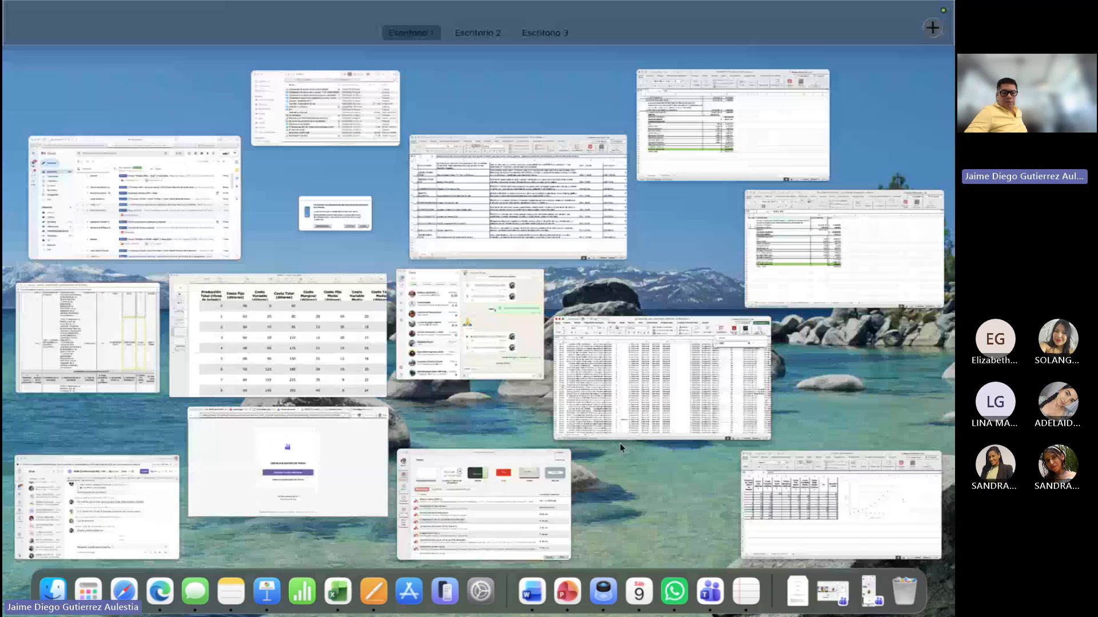
{"action": "left_click", "coordinate": [808, 496]}
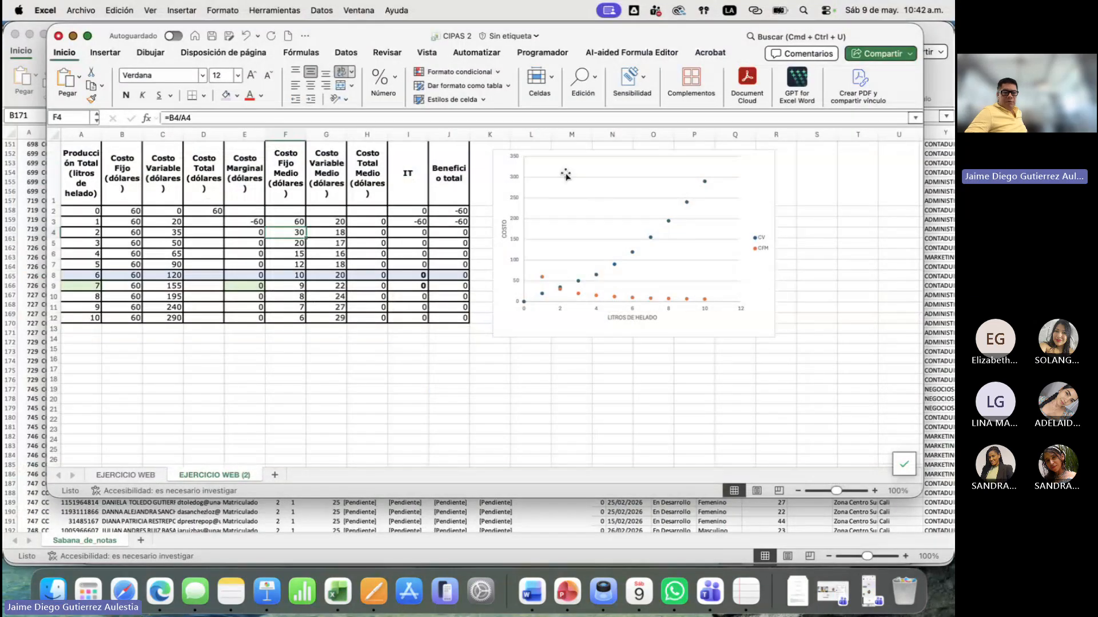
{"action": "left_click", "coordinate": [501, 172]}
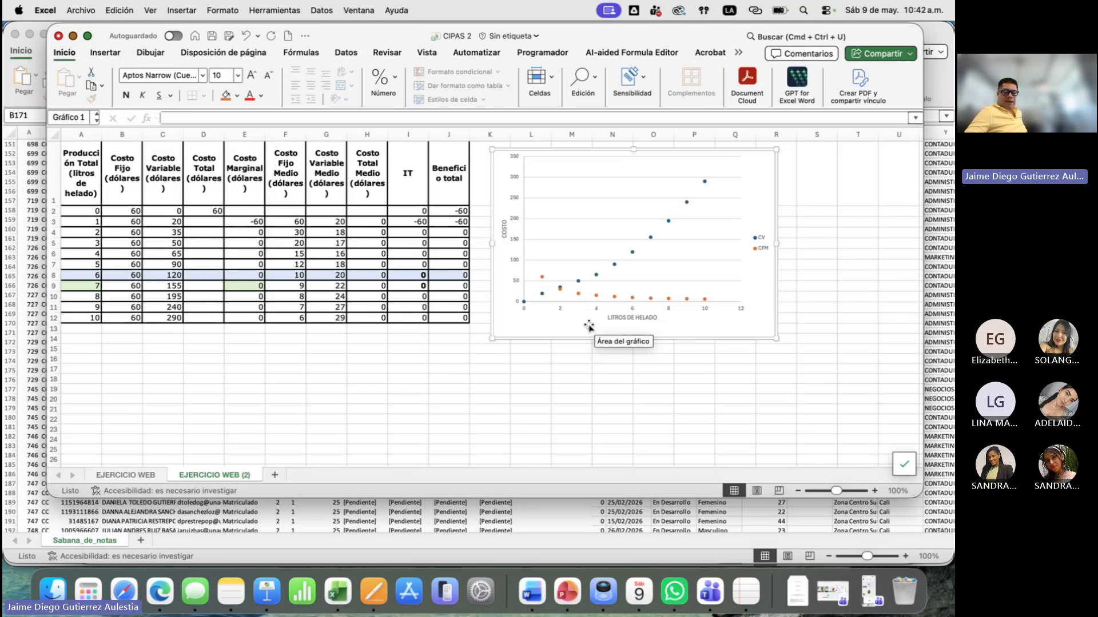
{"action": "key", "text": "Delete"}
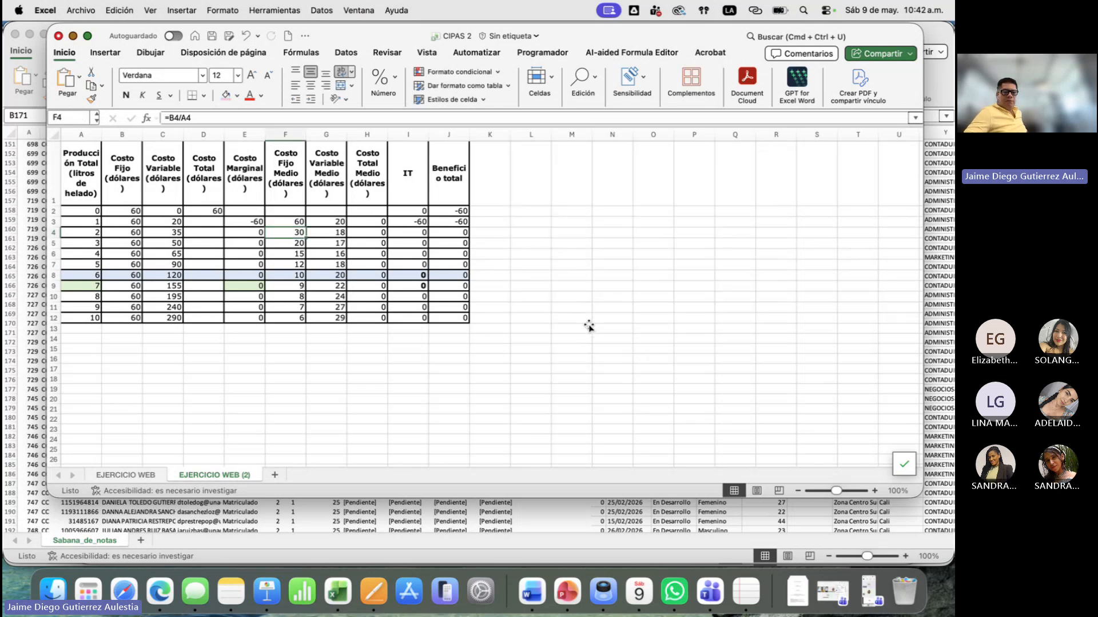
- Enlarge the workbook window and zoom the worksheet to 175% so the whole cost table fits
{"action": "scroll", "coordinate": [225, 263], "scroll_direction": "down", "scroll_amount": 1}
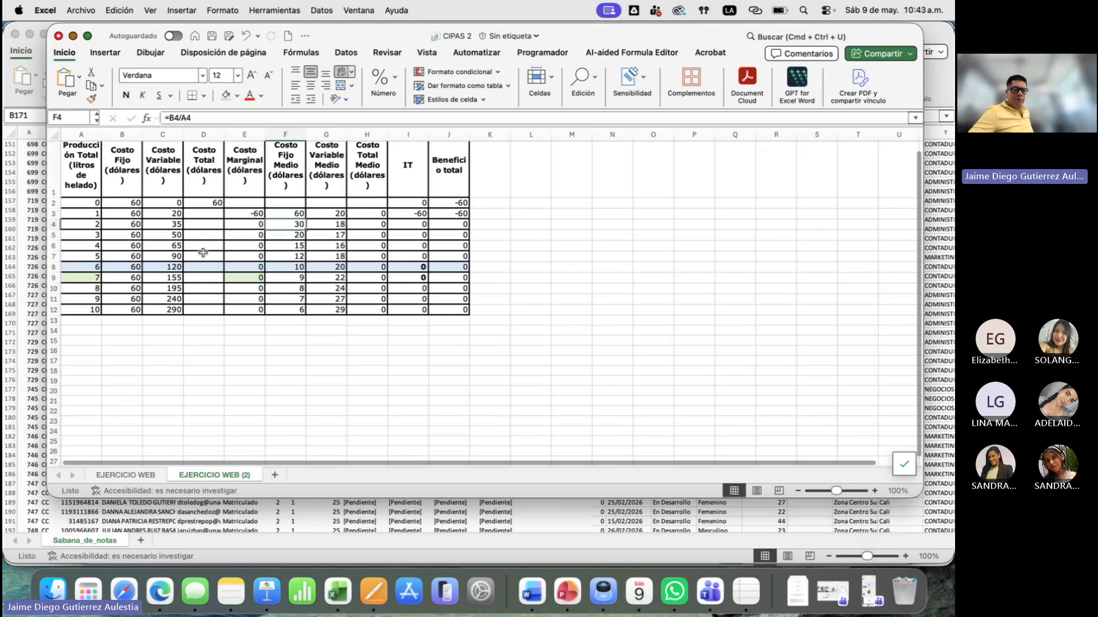
{"action": "scroll", "coordinate": [203, 253], "scroll_direction": "up", "scroll_amount": 5}
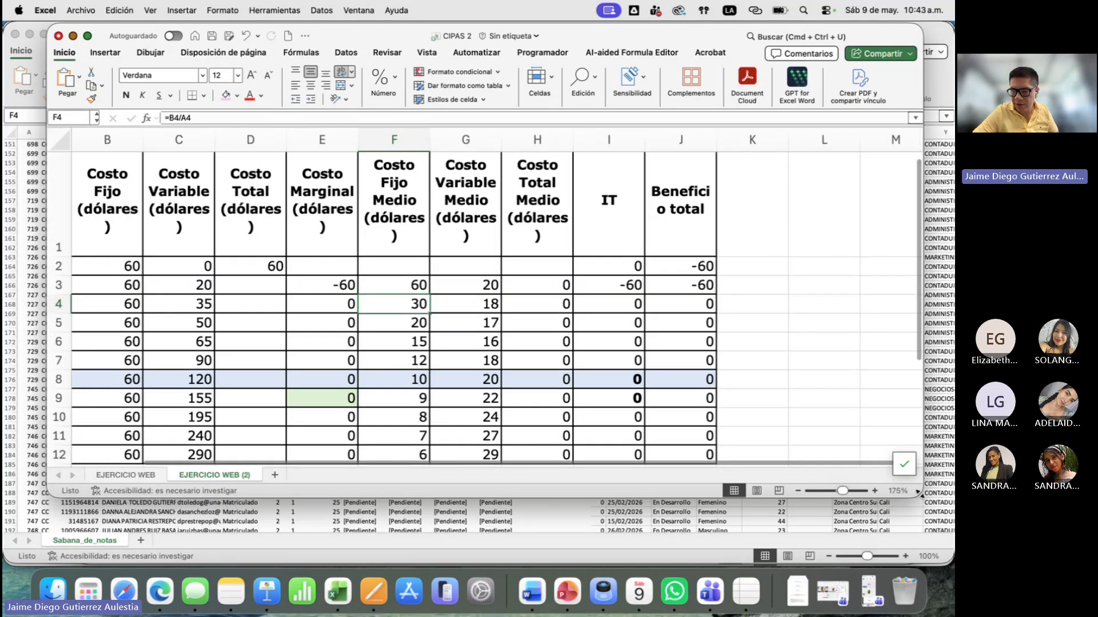
{"action": "left_click_drag", "start_coordinate": [918, 493], "coordinate": [950, 550]}
{"action": "scroll", "coordinate": [257, 330], "scroll_direction": "left", "scroll_amount": 2}
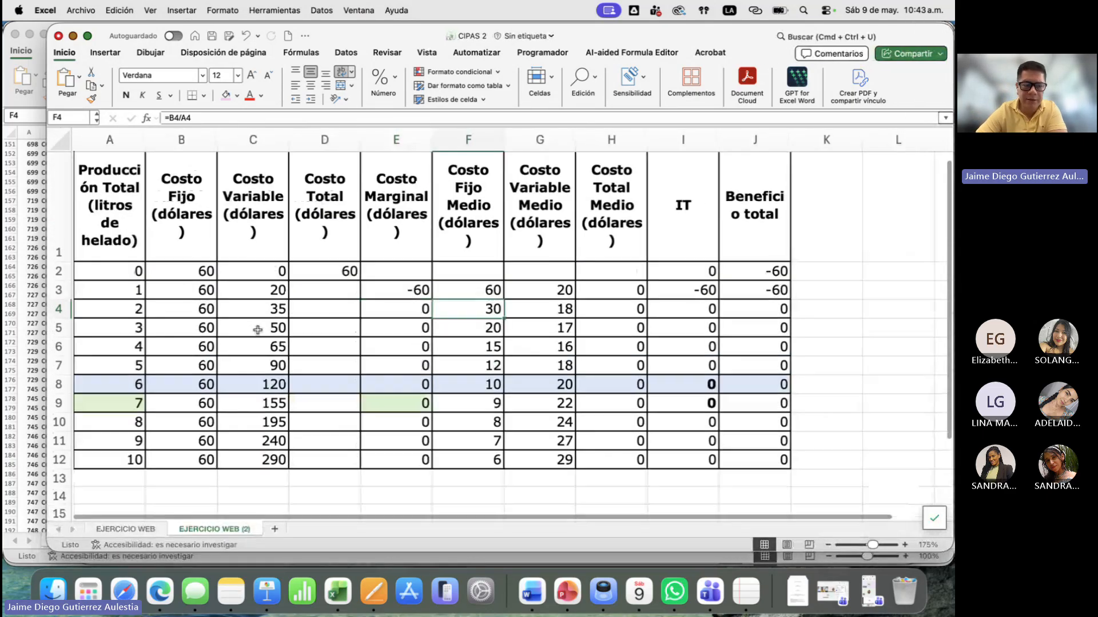
- Apply the dollar accounting format to all cost, IT and benefit values in B2:J12
{"action": "left_click", "coordinate": [139, 218]}
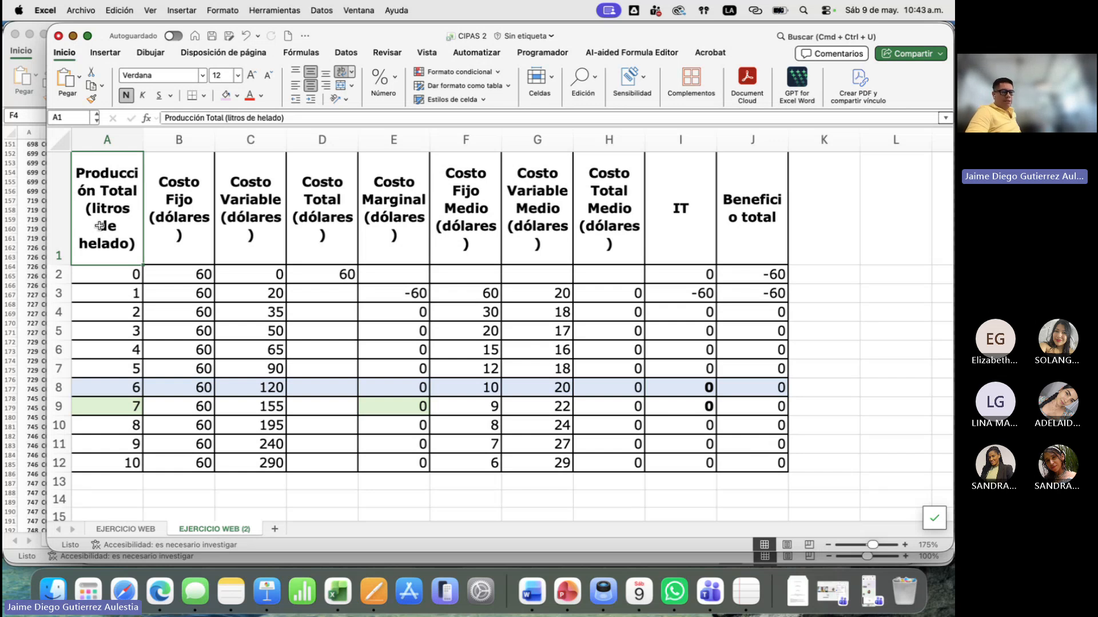
{"action": "left_click", "coordinate": [198, 230]}
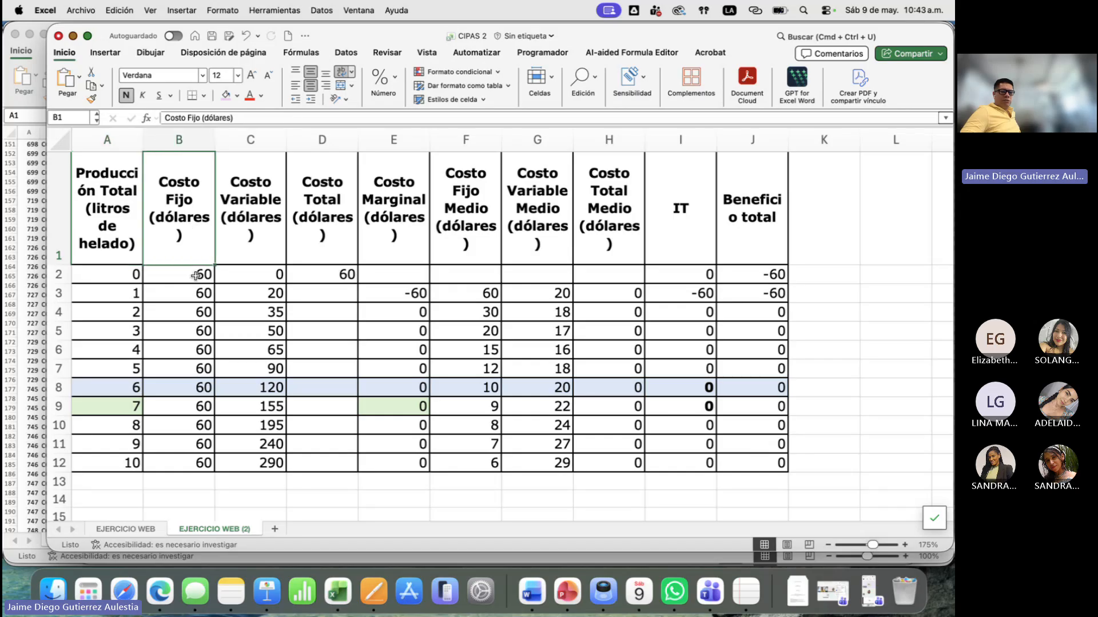
{"action": "left_click_drag", "start_coordinate": [196, 276], "coordinate": [783, 466]}
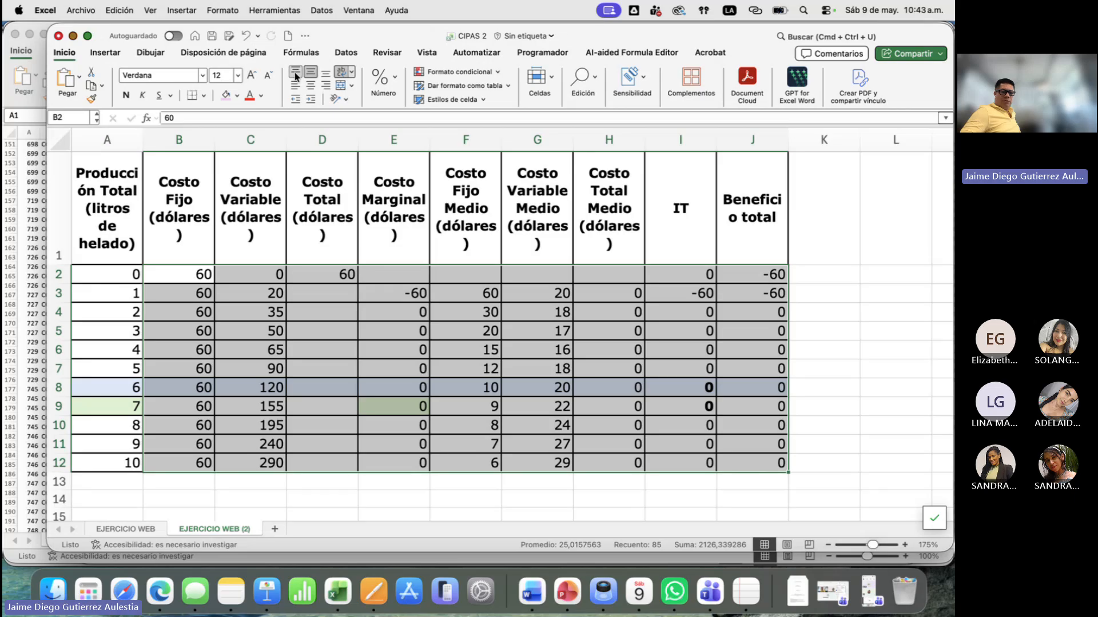
{"action": "left_click", "coordinate": [393, 77]}
{"action": "left_click", "coordinate": [341, 136]}
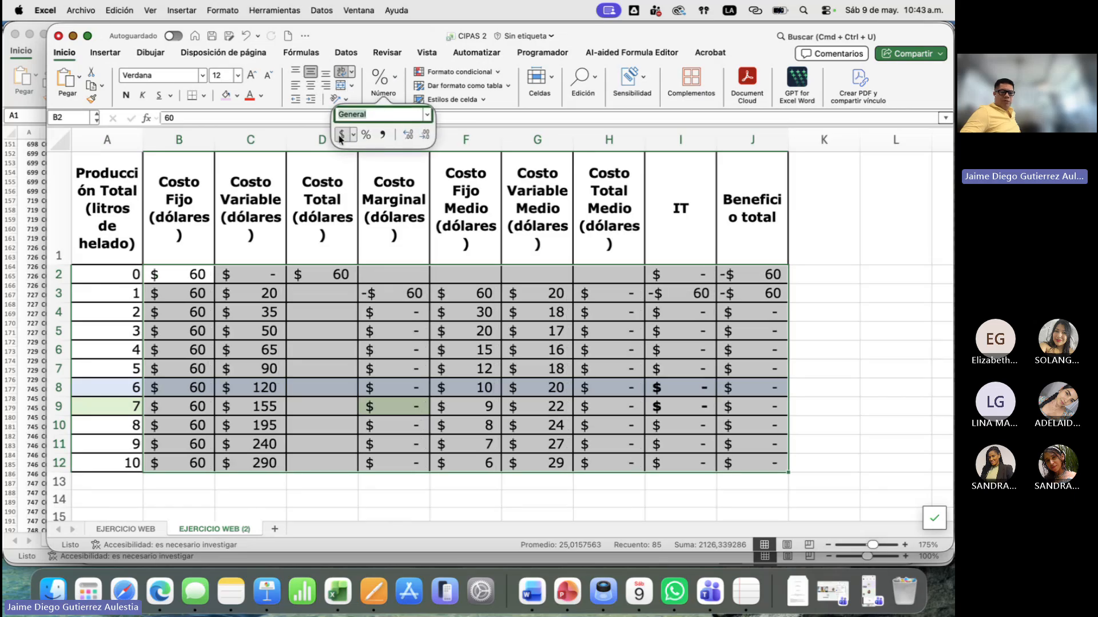
- Review the table's cost, IT and Beneficio total headings and the block of values beneath them
{"action": "left_click", "coordinate": [234, 271]}
{"action": "left_click", "coordinate": [341, 207]}
{"action": "left_click", "coordinate": [537, 199]}
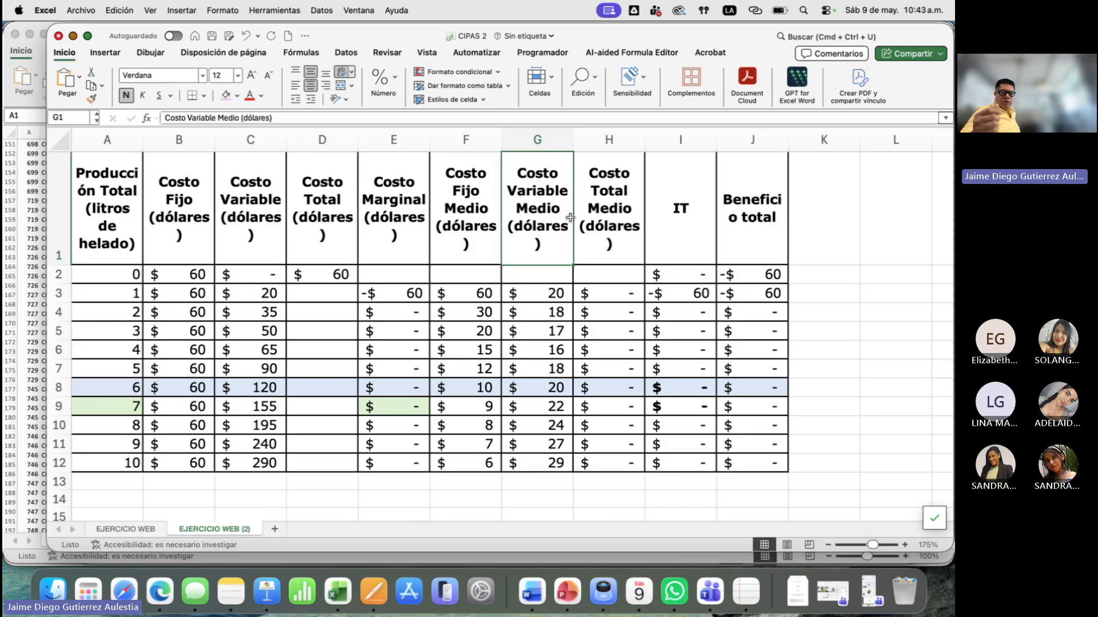
{"action": "left_click", "coordinate": [693, 207]}
{"action": "left_click", "coordinate": [766, 217]}
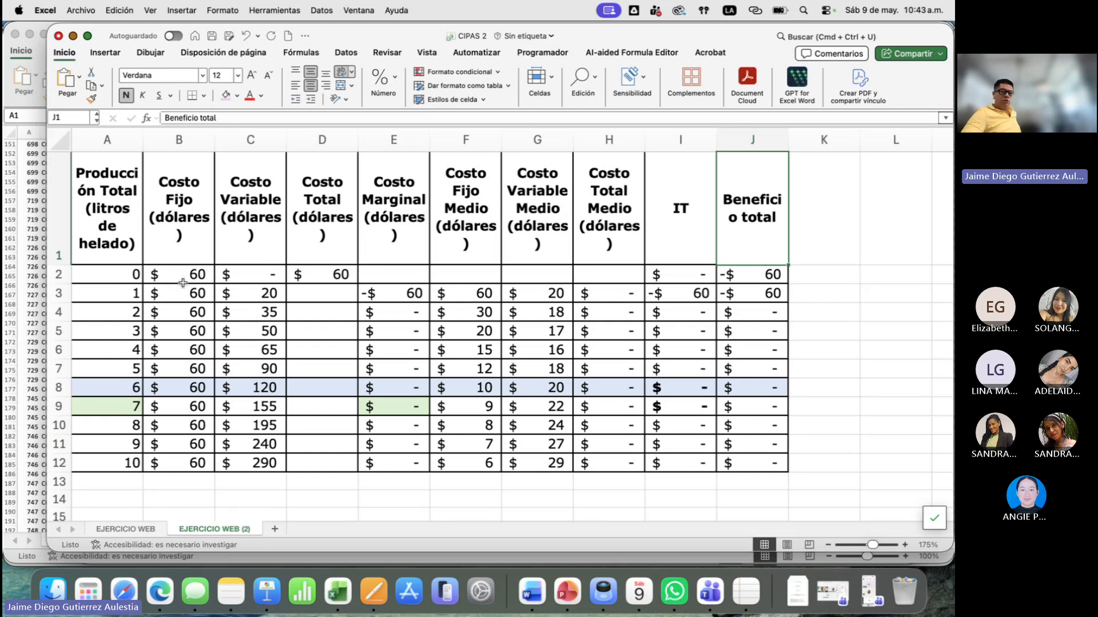
{"action": "left_click_drag", "start_coordinate": [184, 276], "coordinate": [531, 362]}
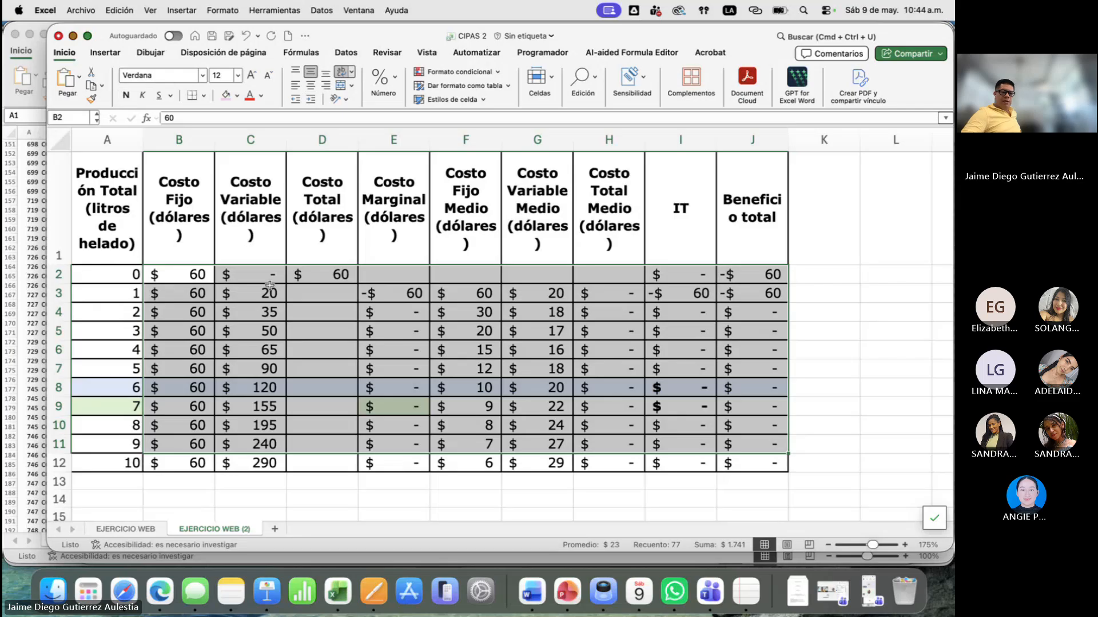
{"action": "left_click", "coordinate": [195, 309]}
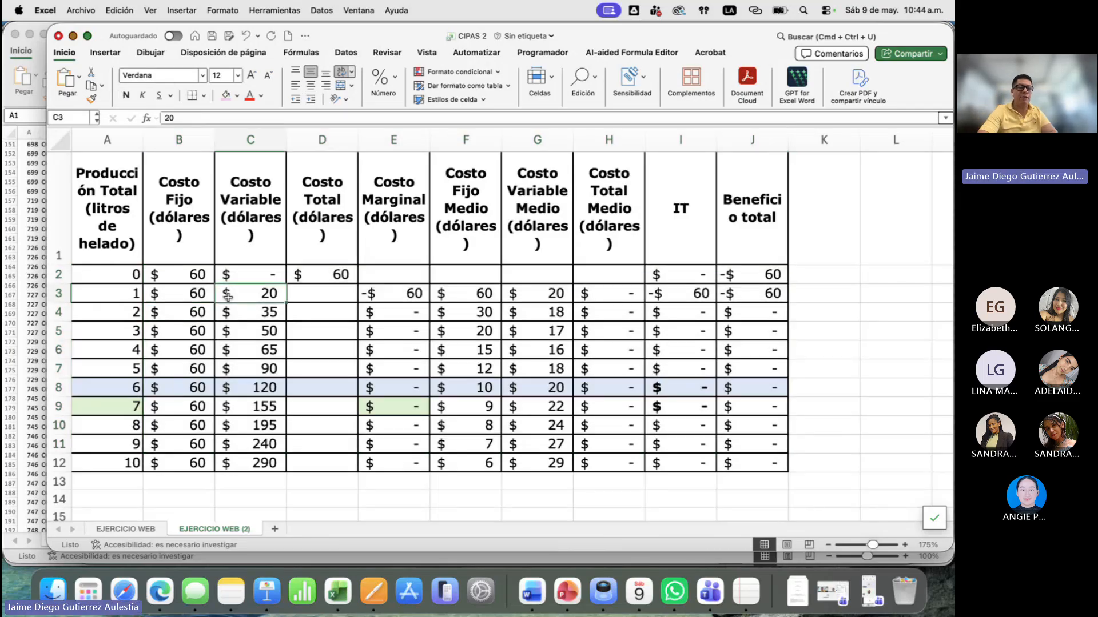
- Examine how the Costo Variable values relate to production levels from 1 to 10 litres
{"action": "key", "text": "Right"}
{"action": "key", "text": "Up"}
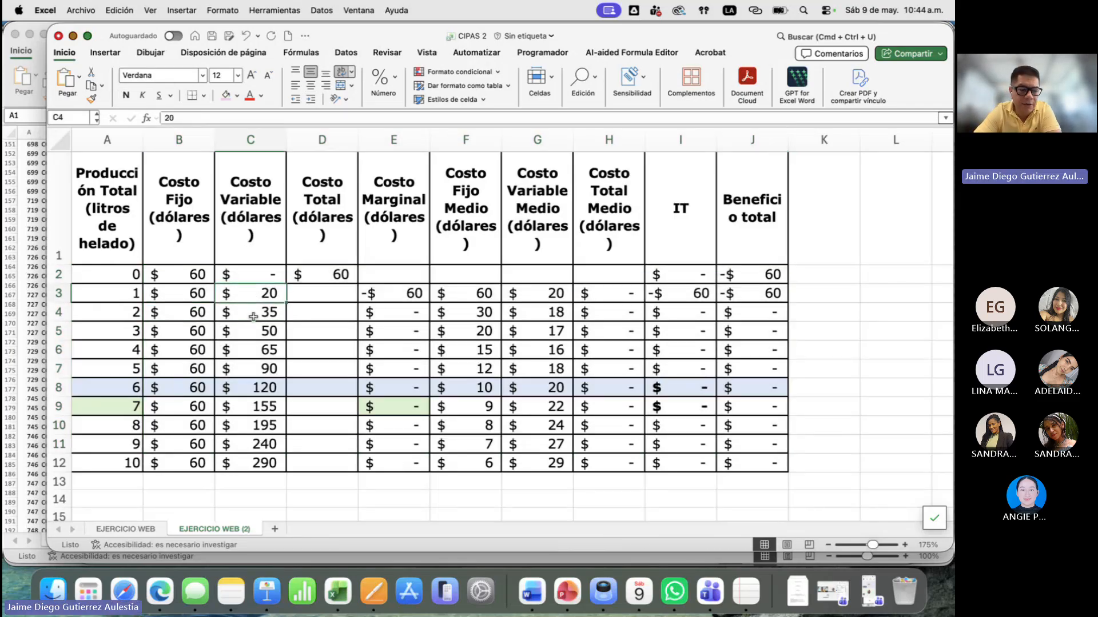
{"action": "left_click_drag", "start_coordinate": [253, 317], "coordinate": [257, 468]}
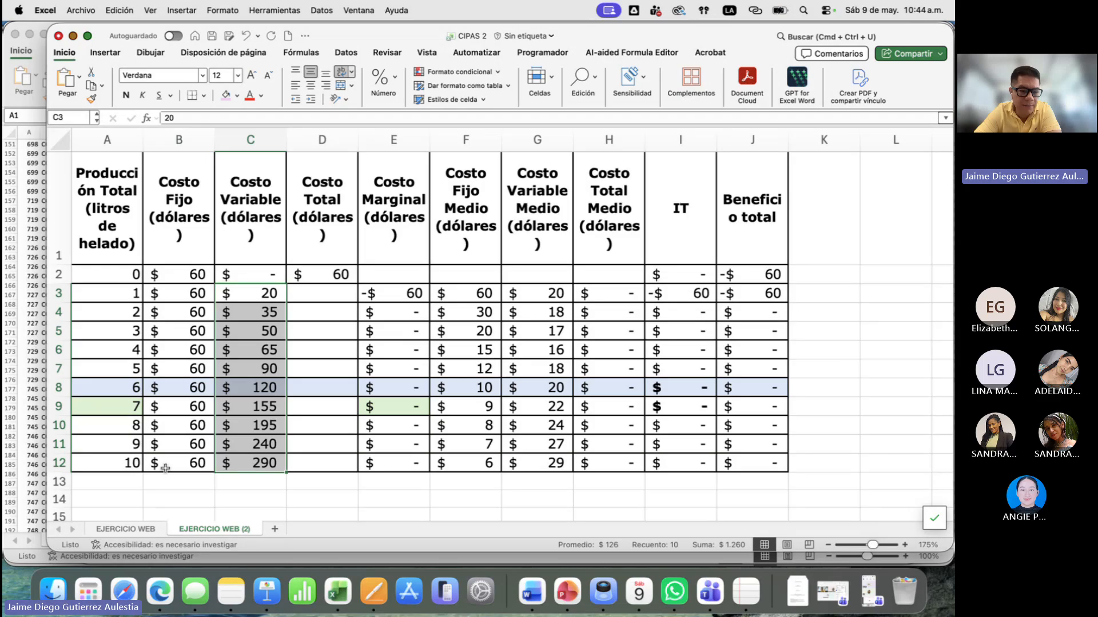
{"action": "left_click", "coordinate": [122, 465]}
{"action": "left_click_drag", "start_coordinate": [261, 290], "coordinate": [249, 457]}
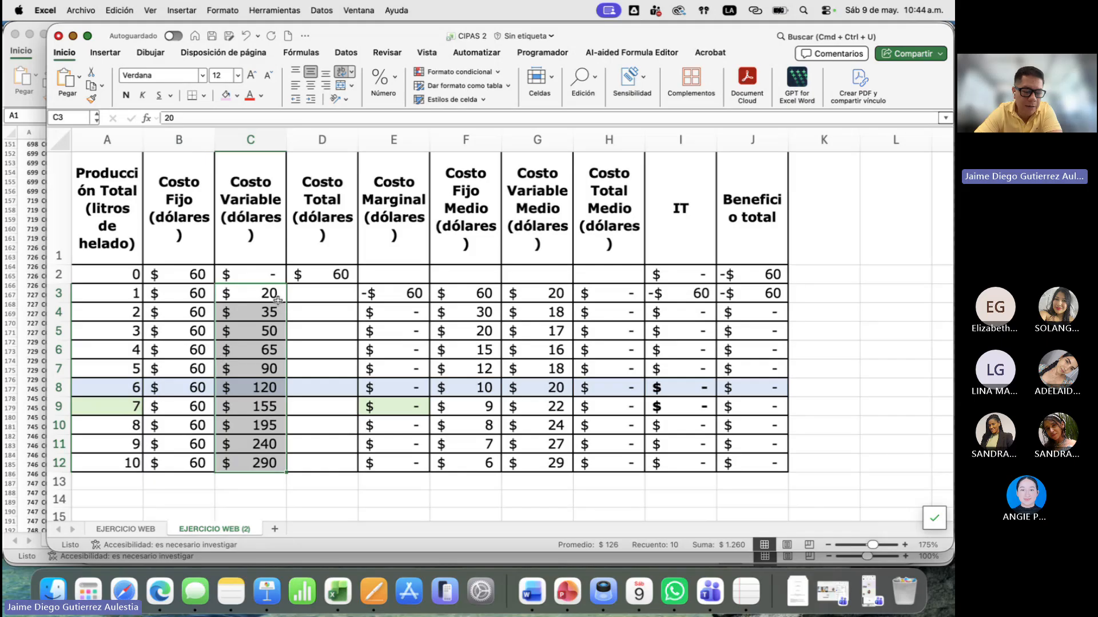
{"action": "left_click_drag", "start_coordinate": [252, 295], "coordinate": [254, 346]}
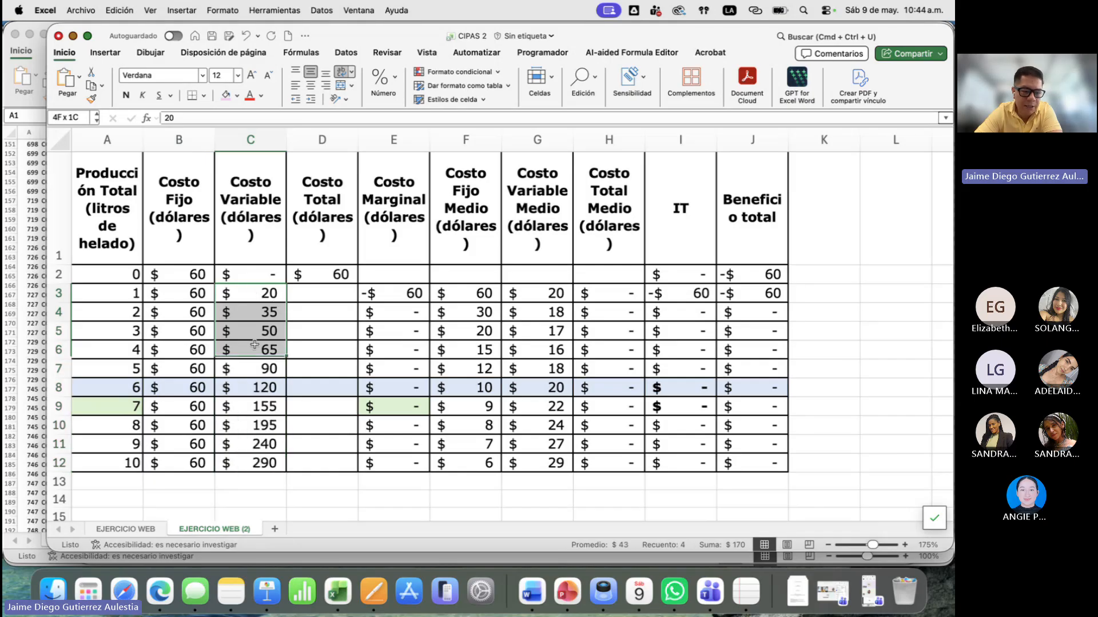
{"action": "left_click", "coordinate": [127, 462]}
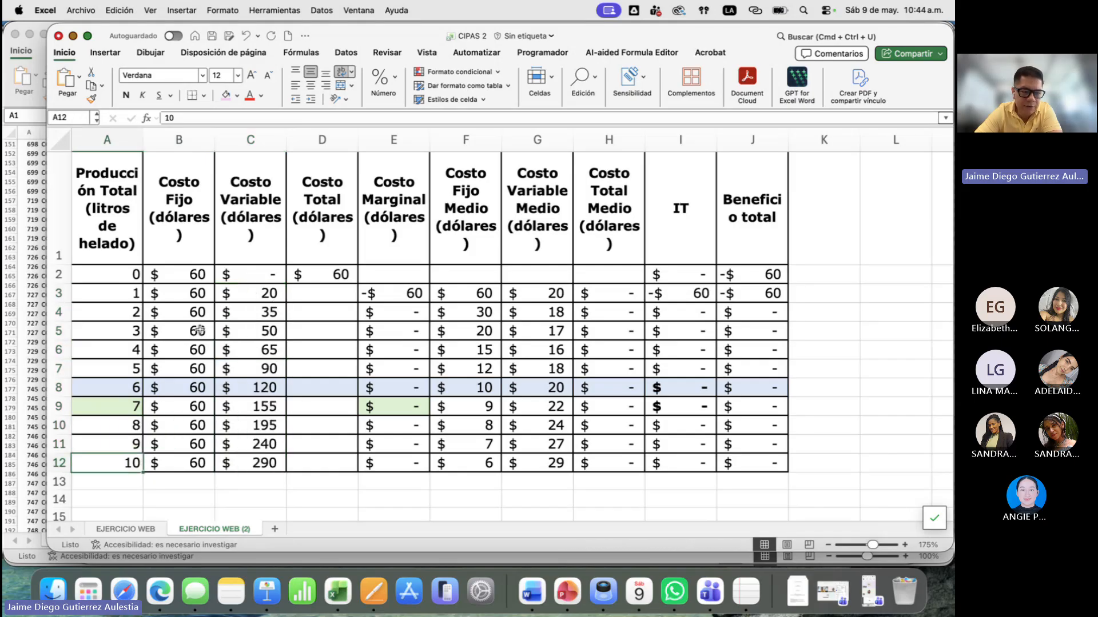
{"action": "left_click_drag", "start_coordinate": [137, 296], "coordinate": [127, 447]}
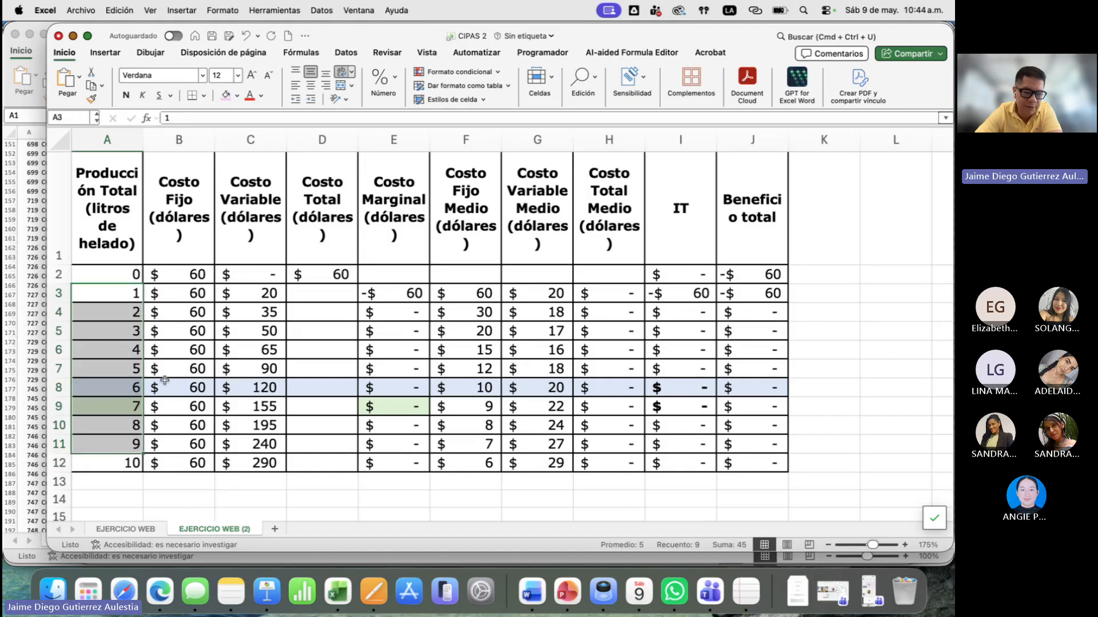
{"action": "left_click", "coordinate": [114, 365]}
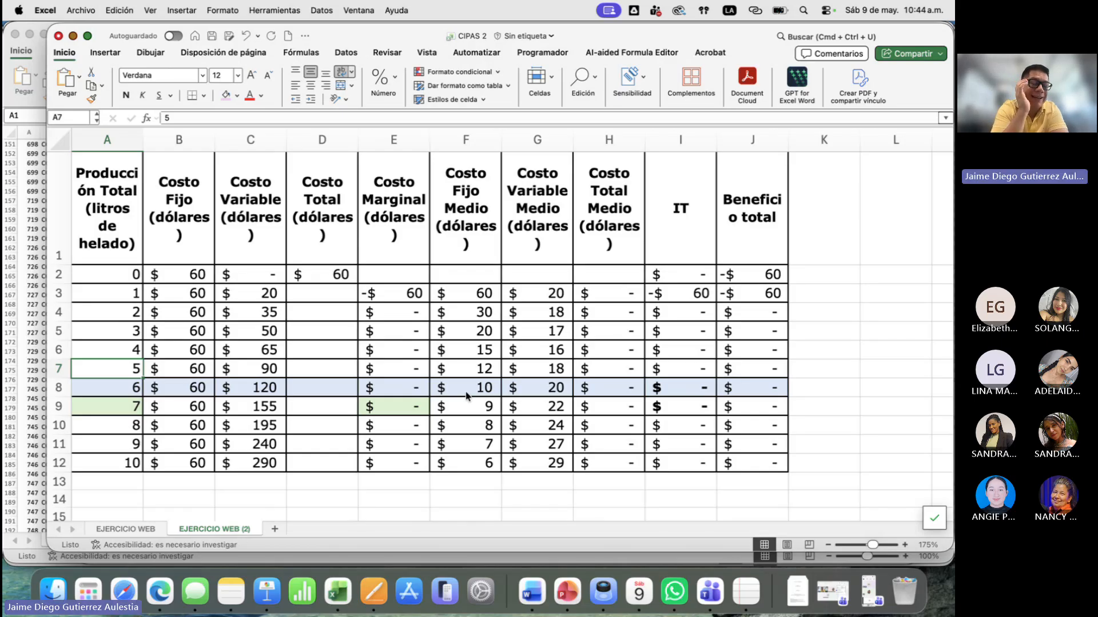
- Enter the formula =B2+C2 in D2 to calculate Costo Total from the fixed and variable costs
{"action": "left_click", "coordinate": [332, 275]}
{"action": "type", "text": "="}
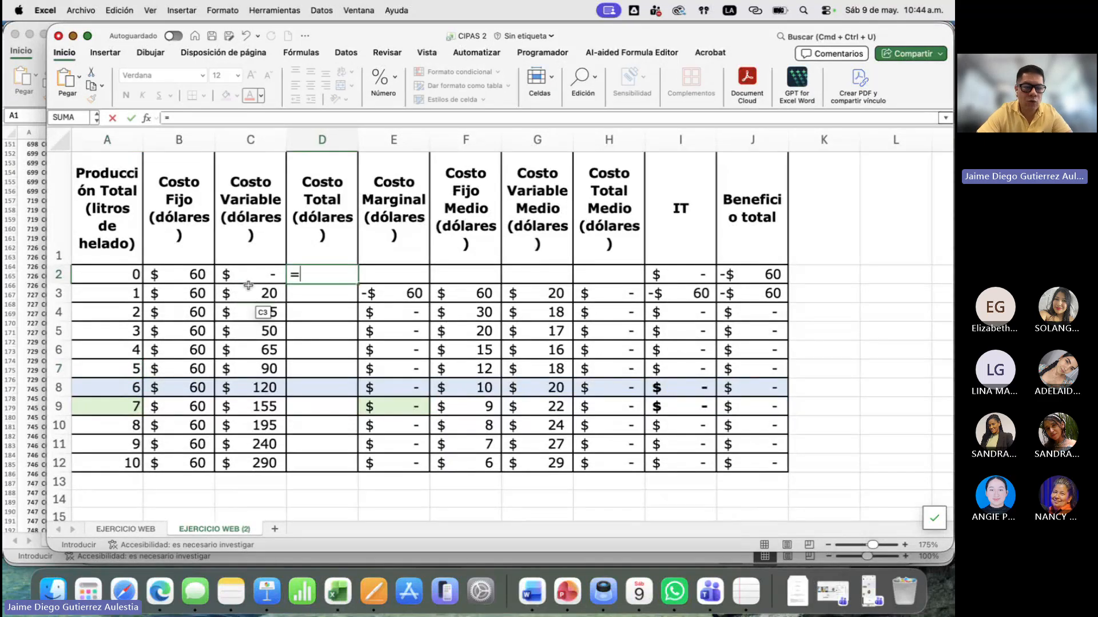
{"action": "left_click", "coordinate": [181, 274]}
{"action": "type", "text": "+"}
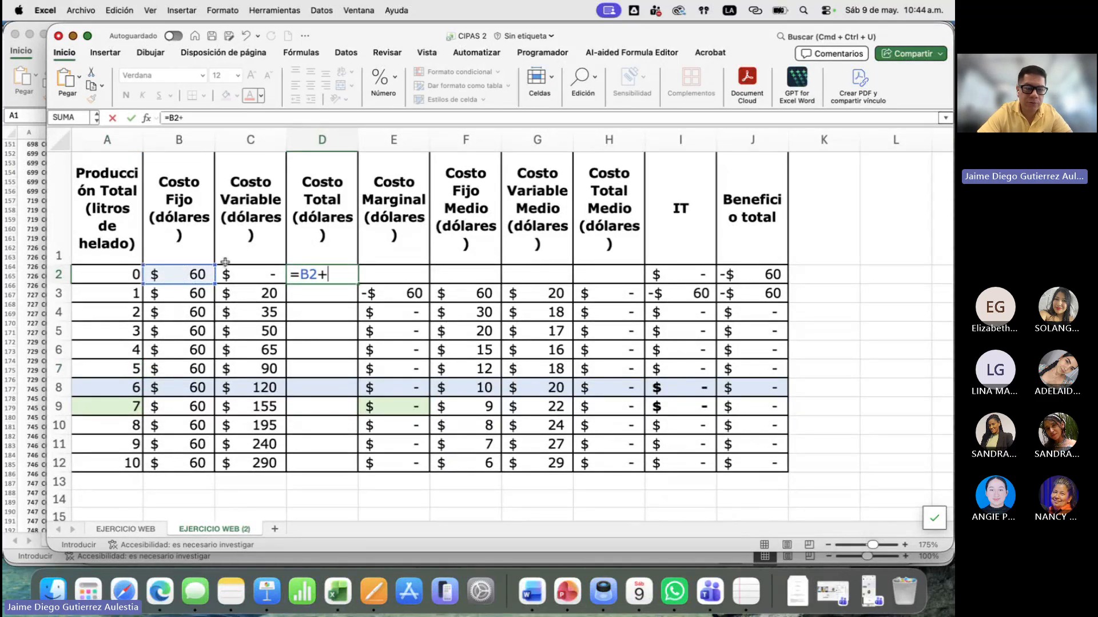
{"action": "left_click", "coordinate": [284, 260]}
{"action": "left_click", "coordinate": [280, 272]}
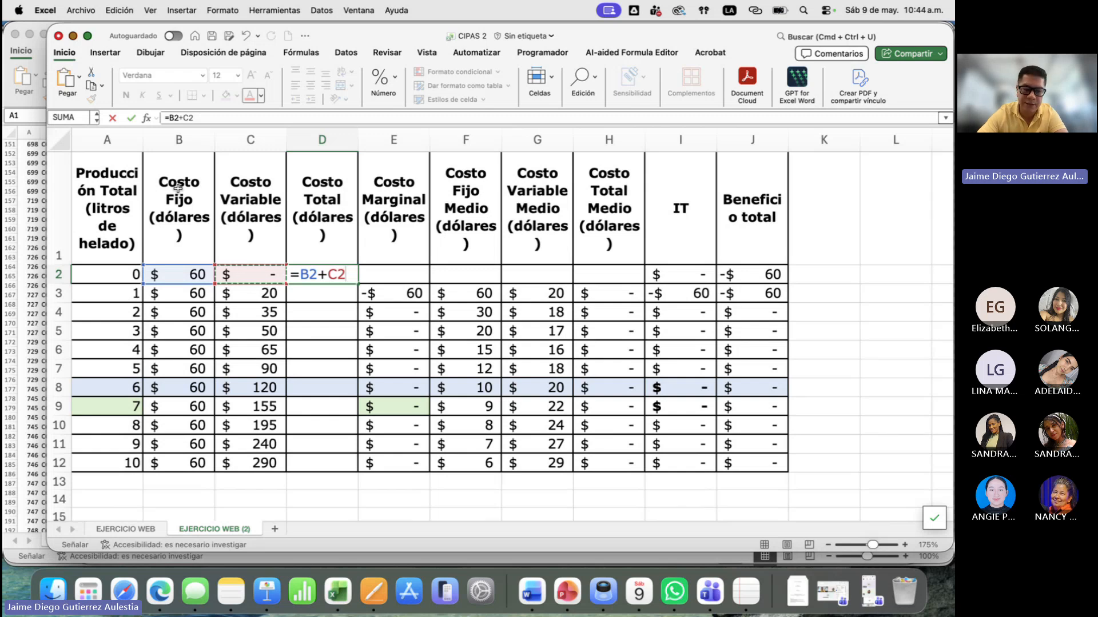
{"action": "key", "text": "Return"}
- Widen the workbook window to the full screen width and fill the Costo Total formula from D2 down to D12
{"action": "left_click", "coordinate": [305, 274]}
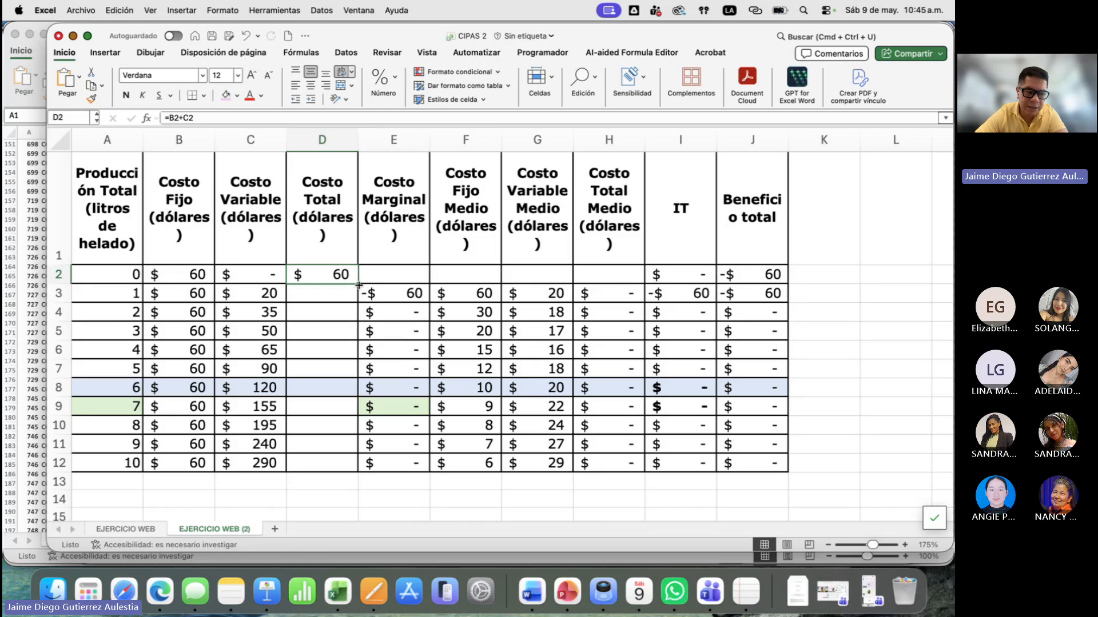
{"action": "left_click_drag", "start_coordinate": [49, 552], "coordinate": [5, 553]}
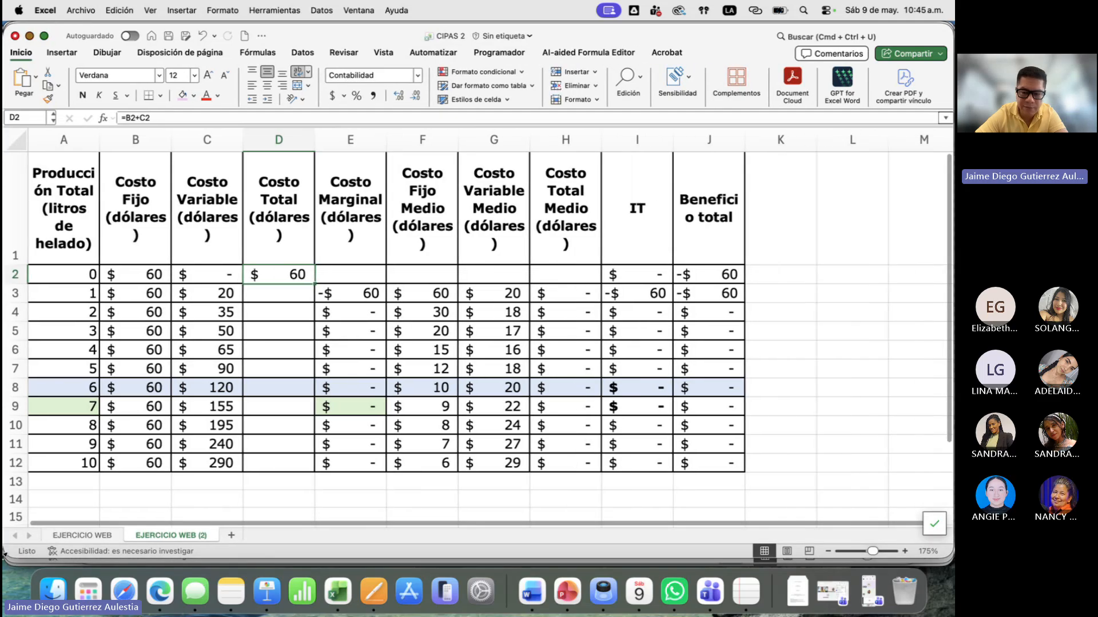
{"action": "double_click", "coordinate": [299, 276]}
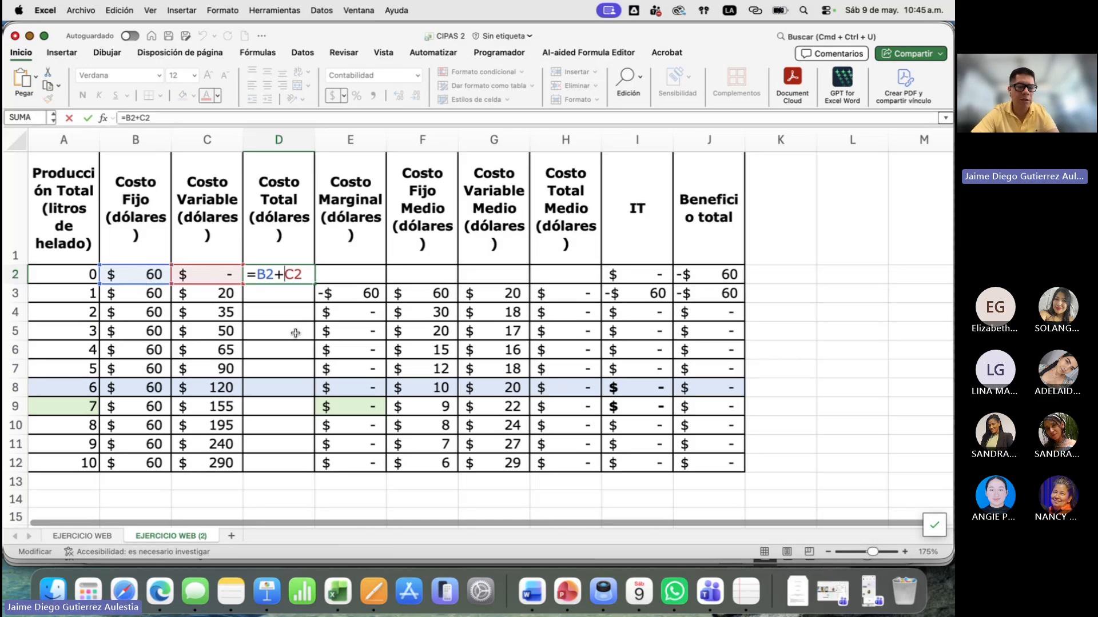
{"action": "key", "text": "Return"}
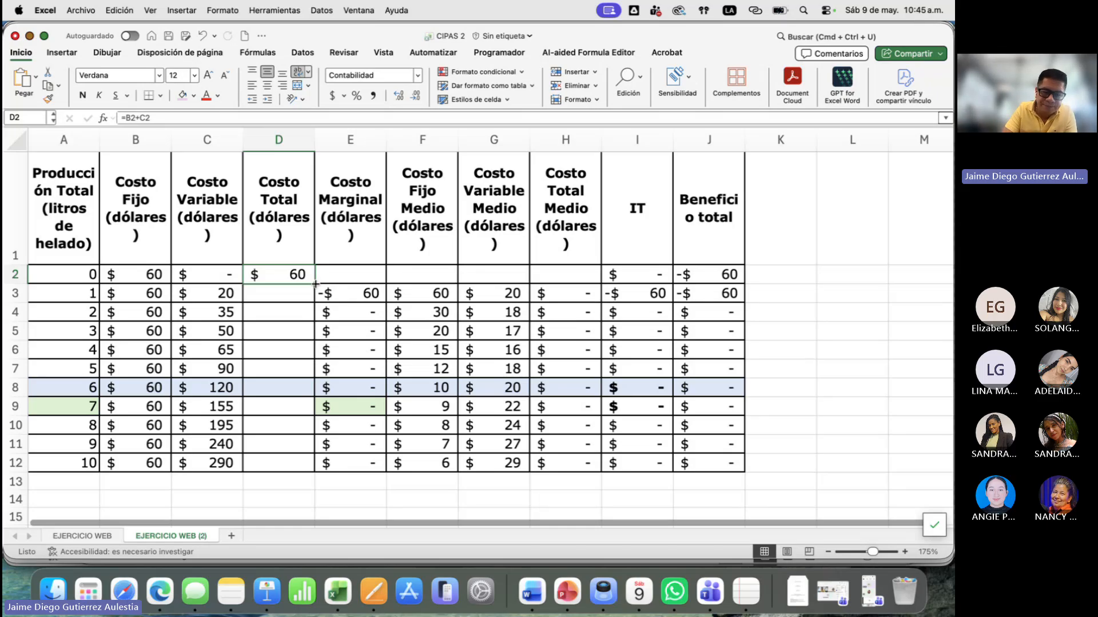
{"action": "left_click_drag", "start_coordinate": [316, 284], "coordinate": [316, 472]}
- Check the Costo Total formulas against the fixed and variable costs for each production level
{"action": "left_click", "coordinate": [278, 291]}
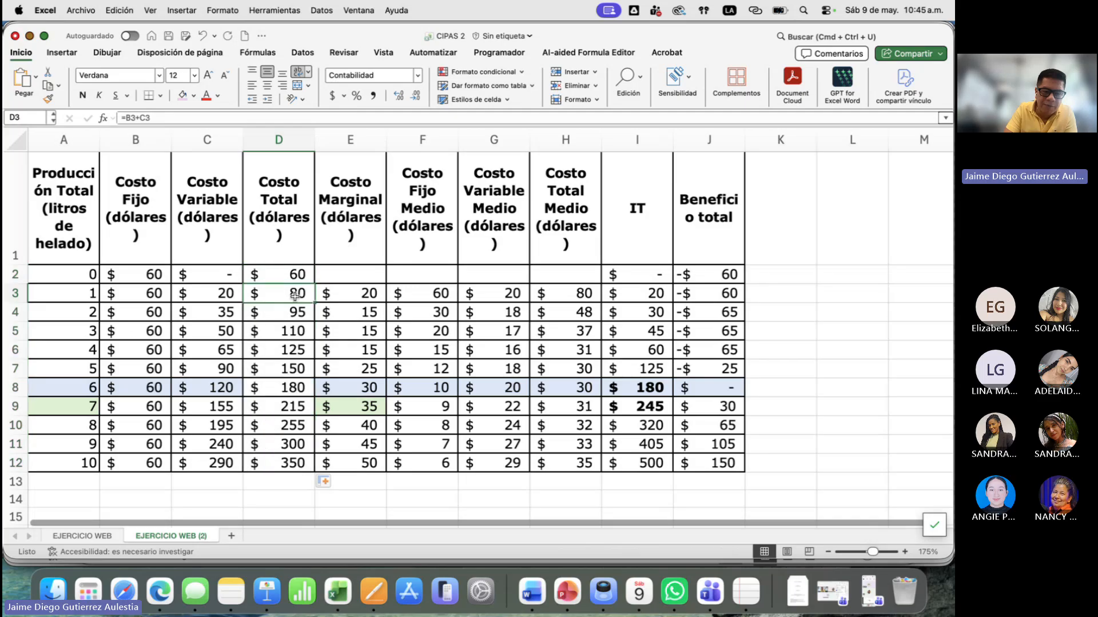
{"action": "key", "text": "Left"}
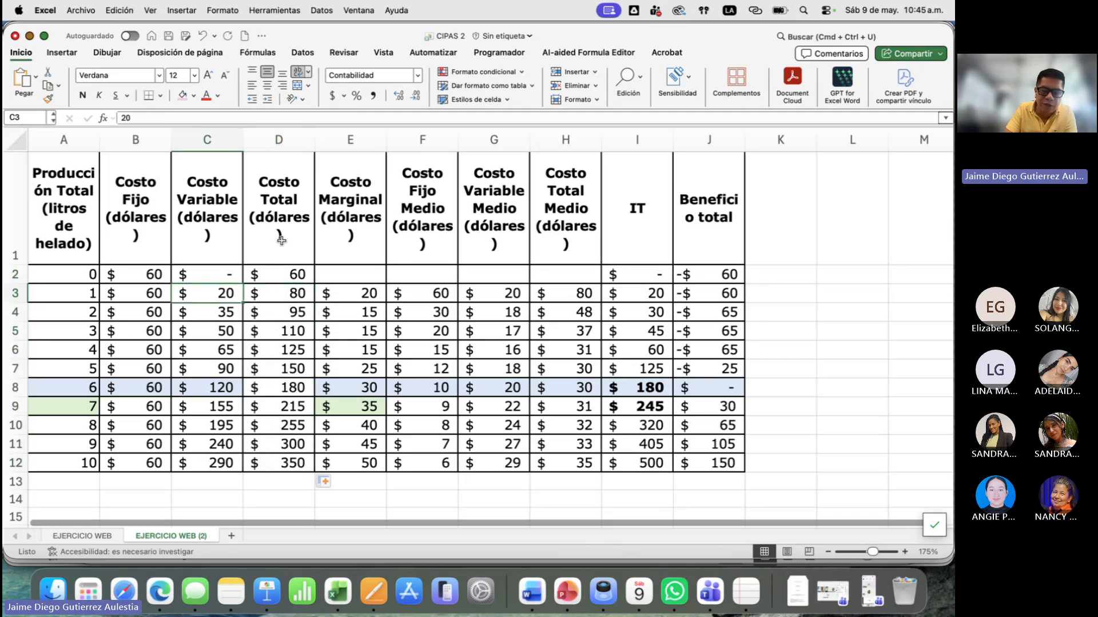
{"action": "left_click", "coordinate": [279, 292]}
{"action": "key", "text": "Down"}
{"action": "key", "text": "Down"}
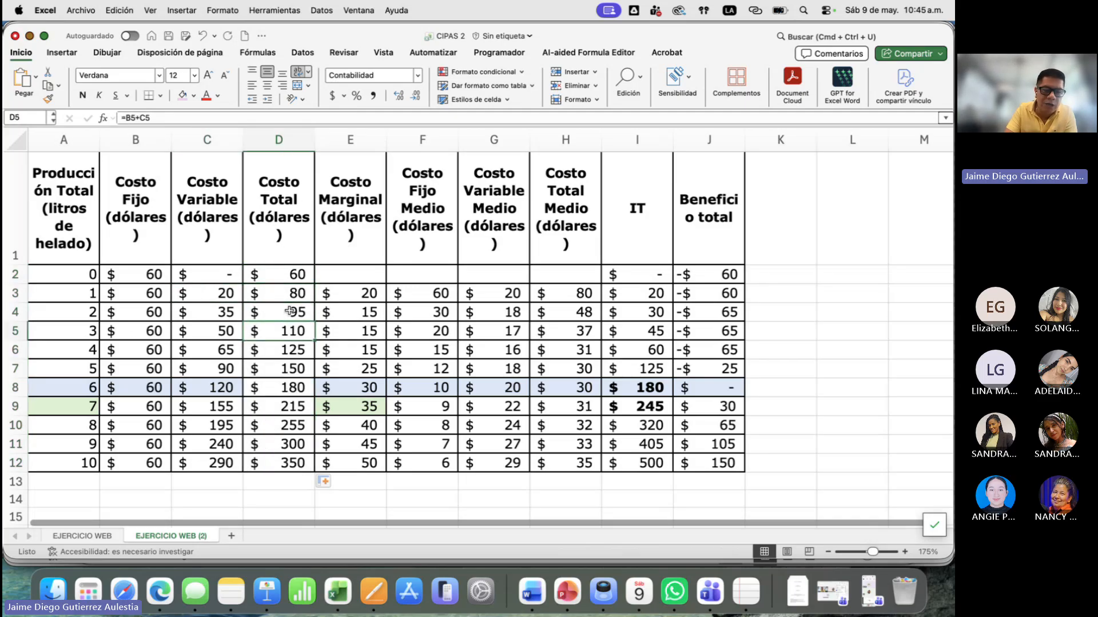
{"action": "key", "text": "Left"}
{"action": "key", "text": "Left"}
{"action": "key", "text": "Up"}
{"action": "key", "text": "Up"}
{"action": "key", "text": "Up"}
{"action": "key", "text": "Up"}
{"action": "key", "text": "Down"}
{"action": "key", "text": "Down"}
{"action": "key", "text": "Down"}
{"action": "key", "text": "Down"}
{"action": "key", "text": "Down"}
{"action": "key", "text": "Down"}
{"action": "key", "text": "Down"}
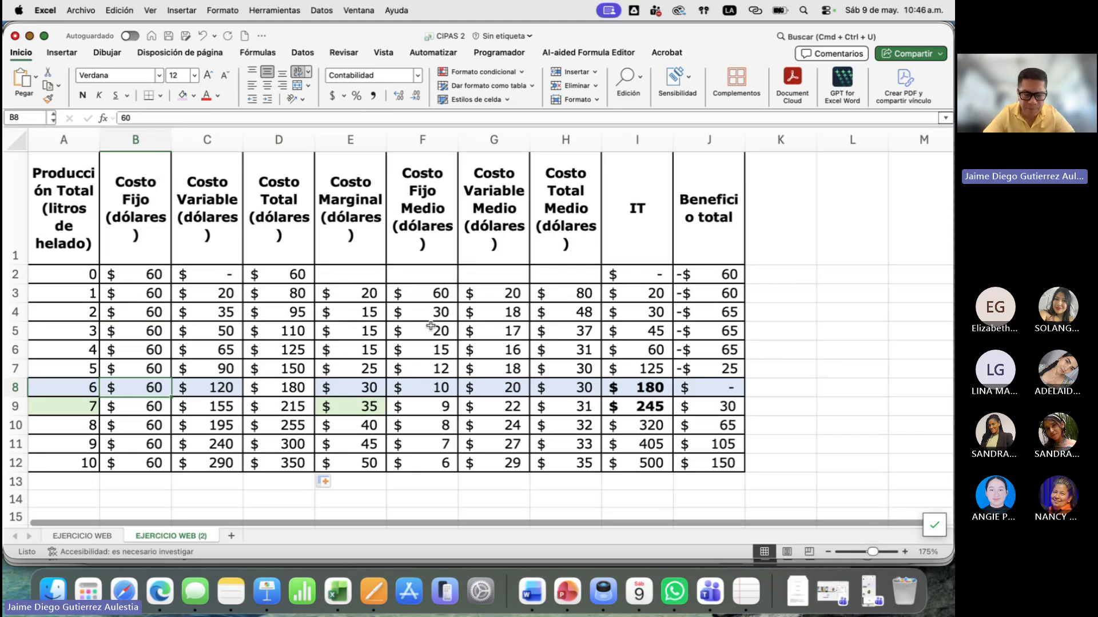
{"action": "scroll", "coordinate": [431, 325], "scroll_direction": "down", "scroll_amount": 2}
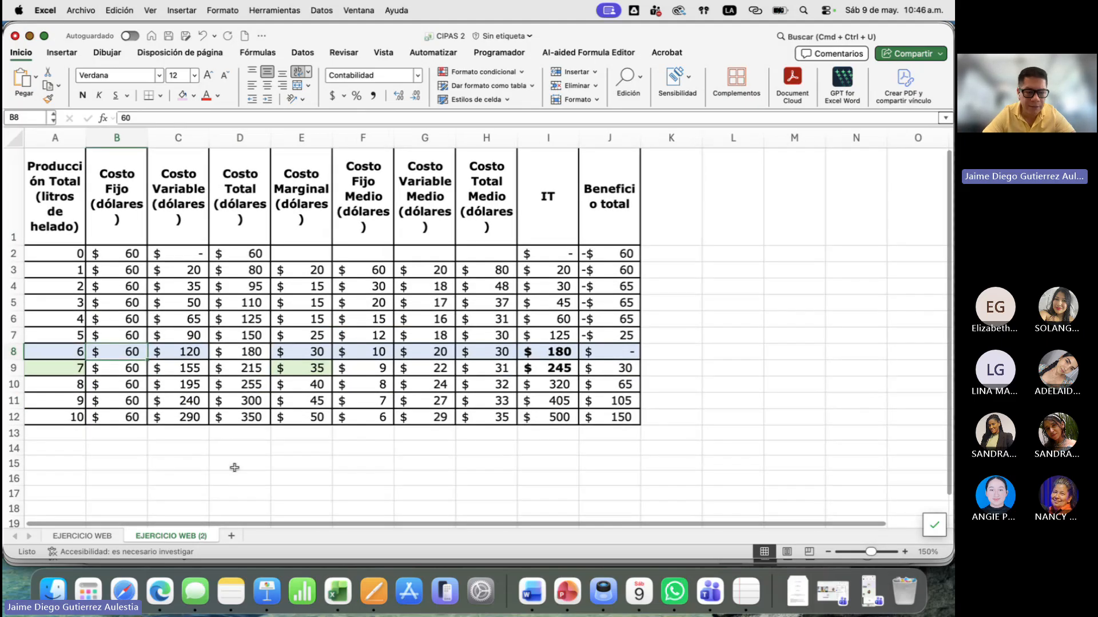
- Insert a blank scatter chart with smooth lines and markers and place it over the table, beside the Costo Total column
{"action": "left_click", "coordinate": [230, 444]}
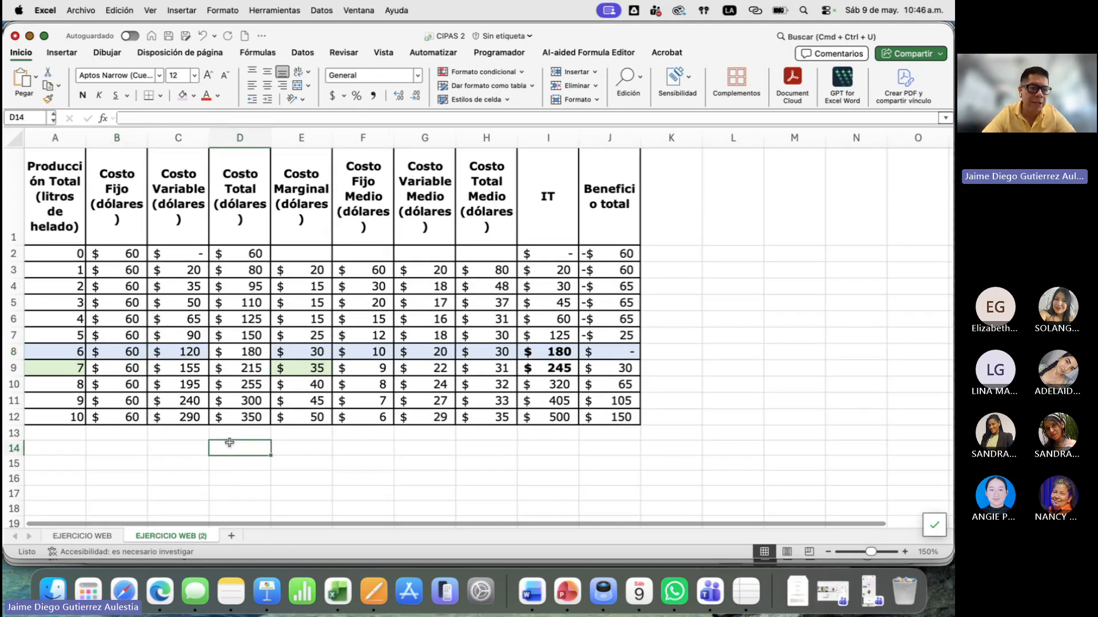
{"action": "left_click", "coordinate": [63, 52]}
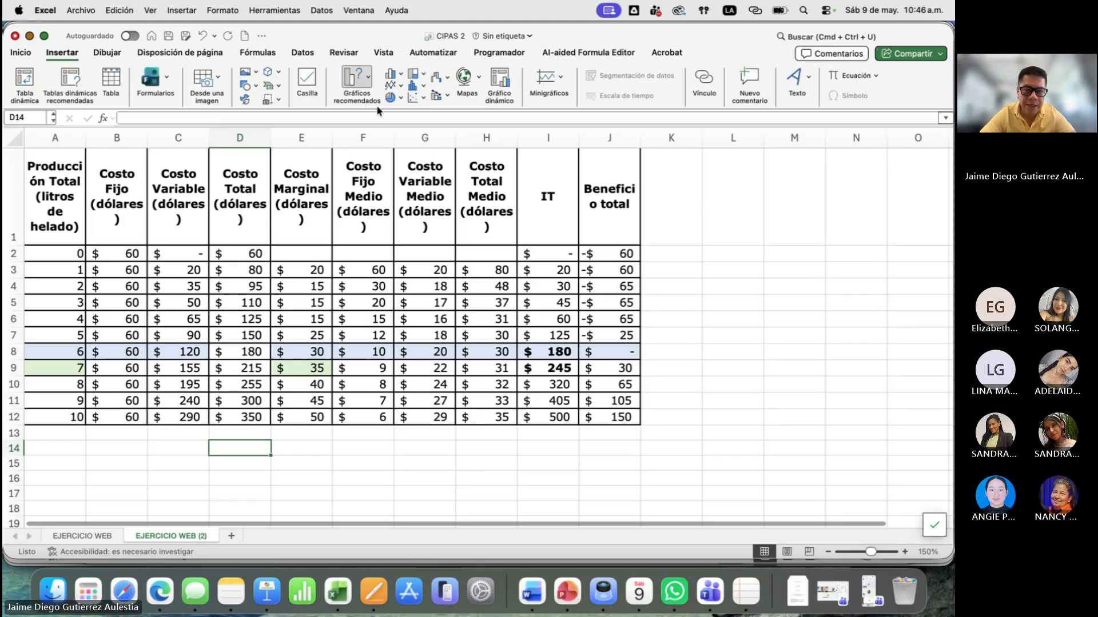
{"action": "left_click", "coordinate": [424, 98]}
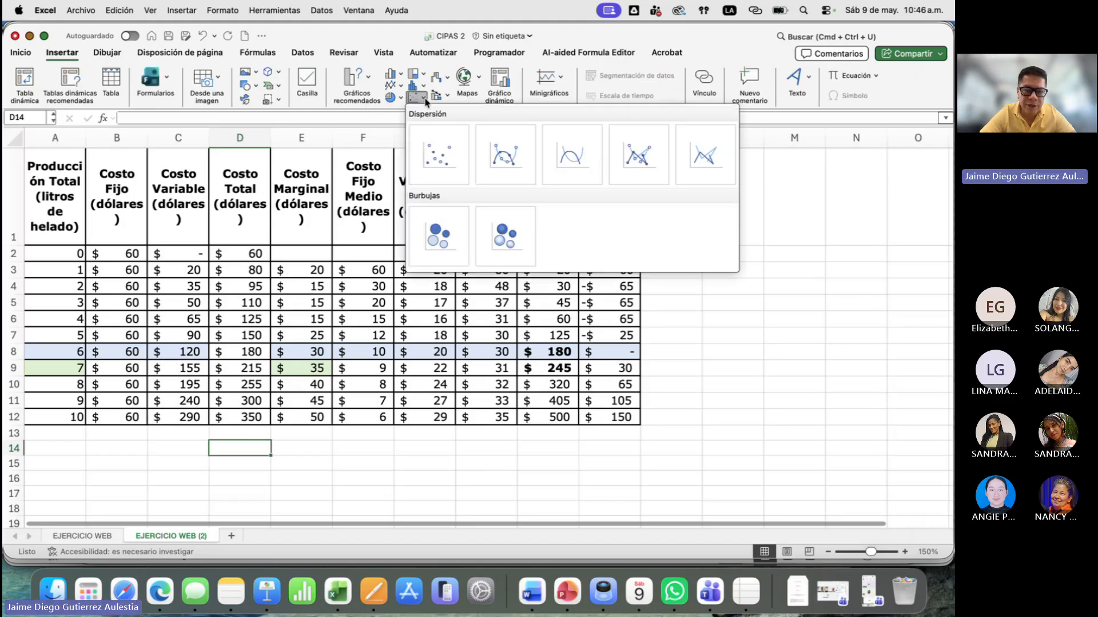
{"action": "left_click", "coordinate": [505, 152]}
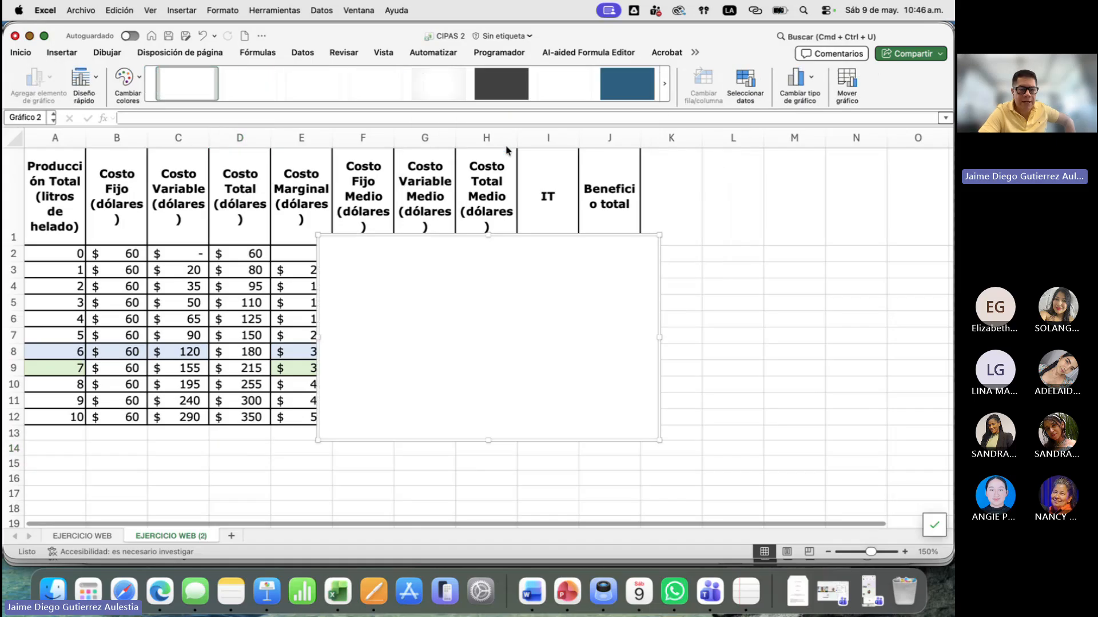
{"action": "left_click_drag", "start_coordinate": [426, 257], "coordinate": [401, 222]}
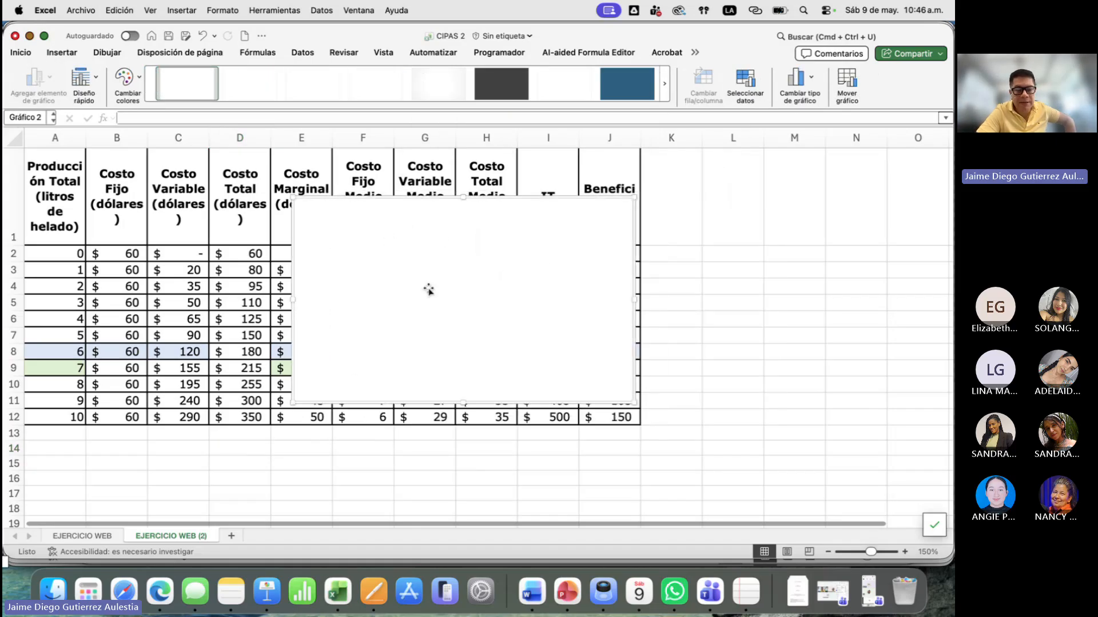
{"action": "left_click", "coordinate": [215, 454]}
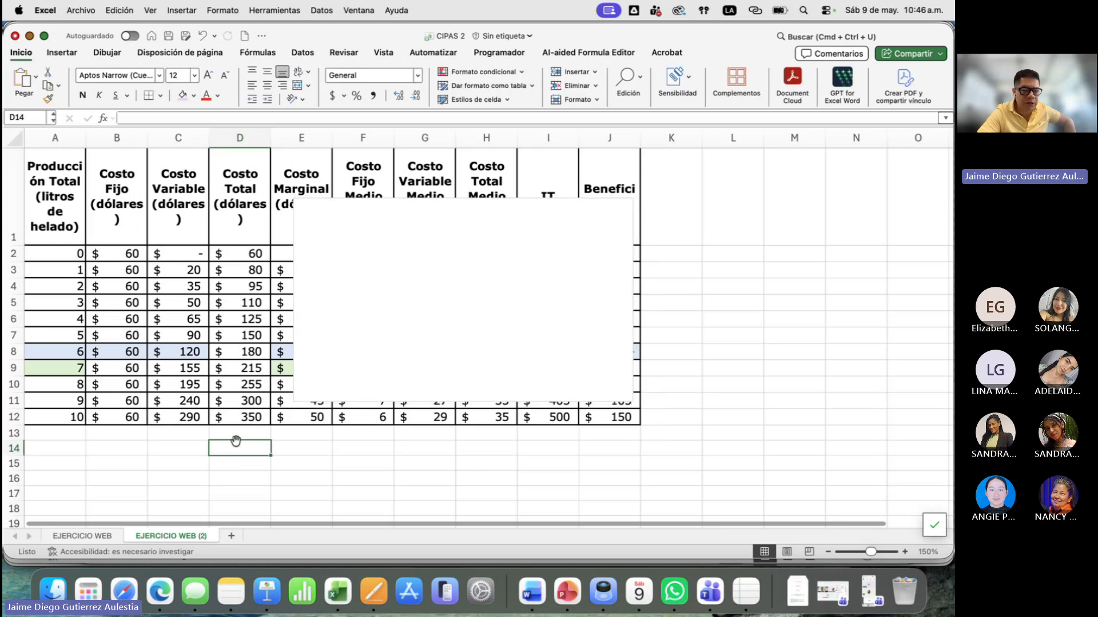
{"action": "left_click", "coordinate": [227, 436]}
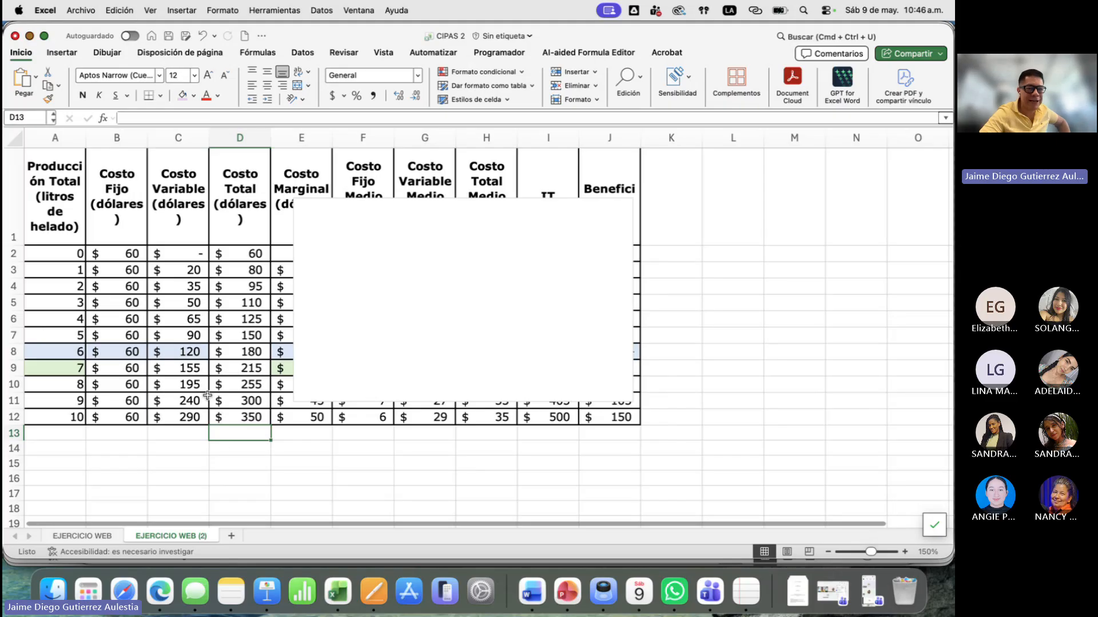
{"action": "left_click", "coordinate": [62, 53]}
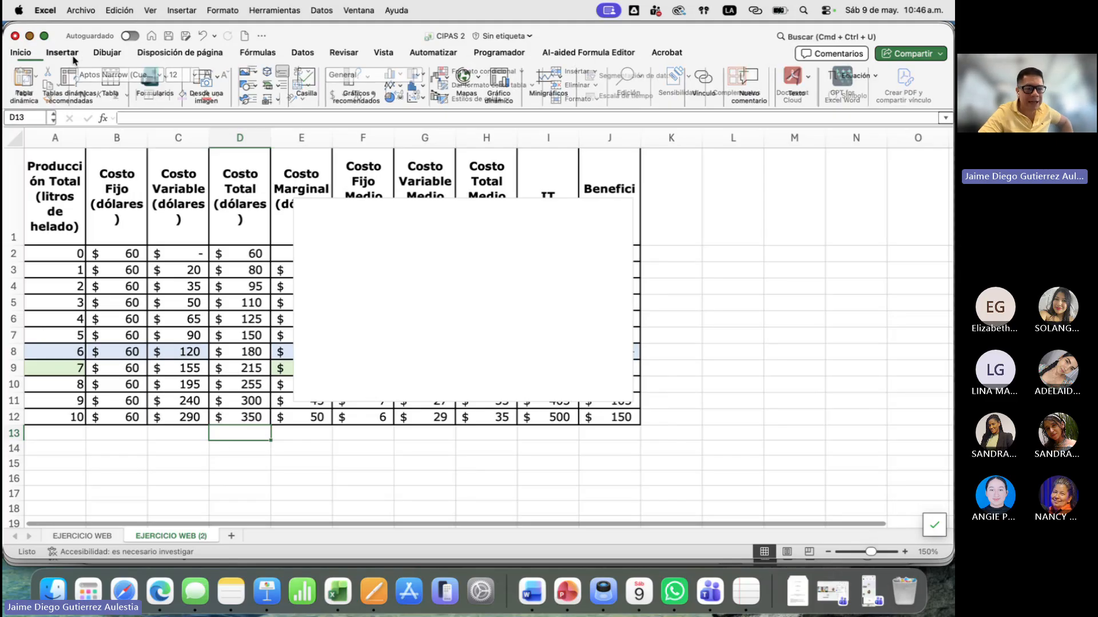
{"action": "left_click", "coordinate": [423, 97]}
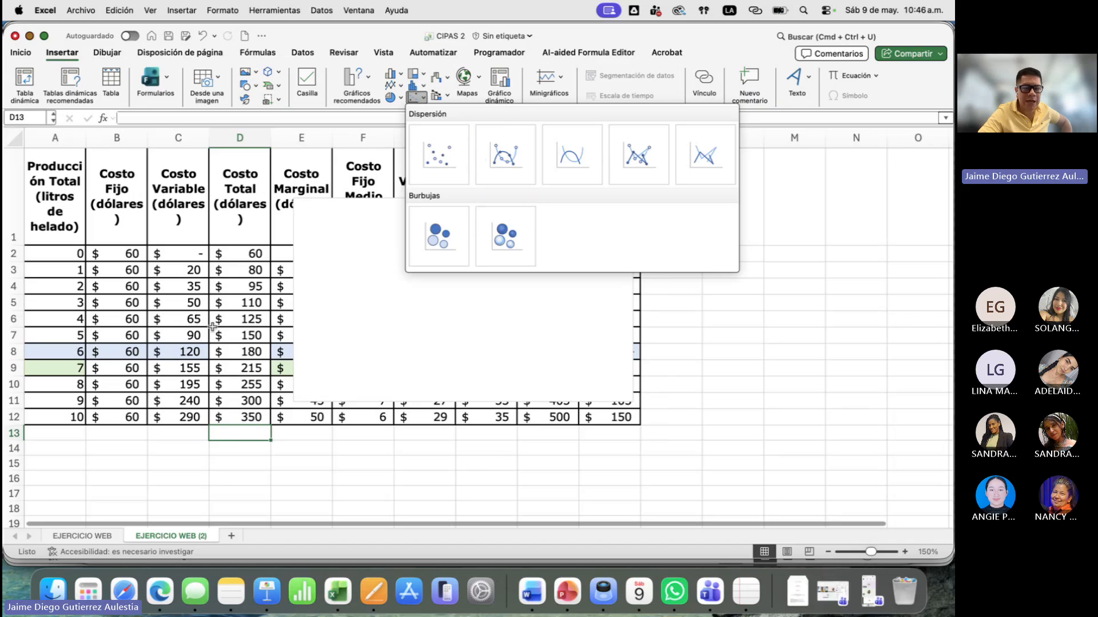
{"action": "left_click", "coordinate": [447, 168]}
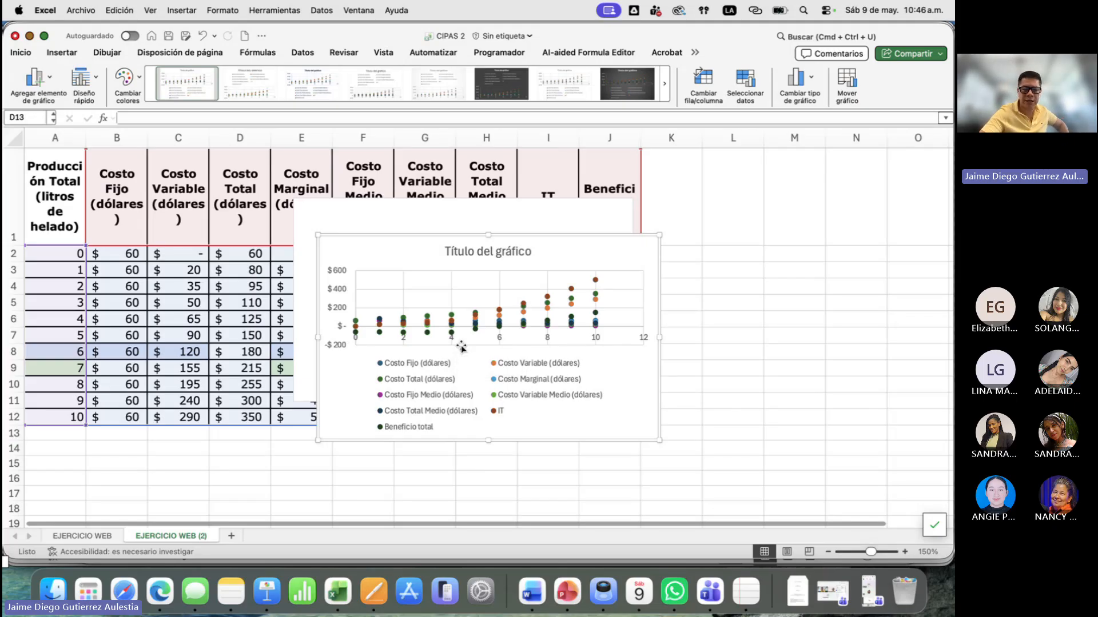
{"action": "key", "text": "Delete"}
{"action": "left_click", "coordinate": [240, 461]}
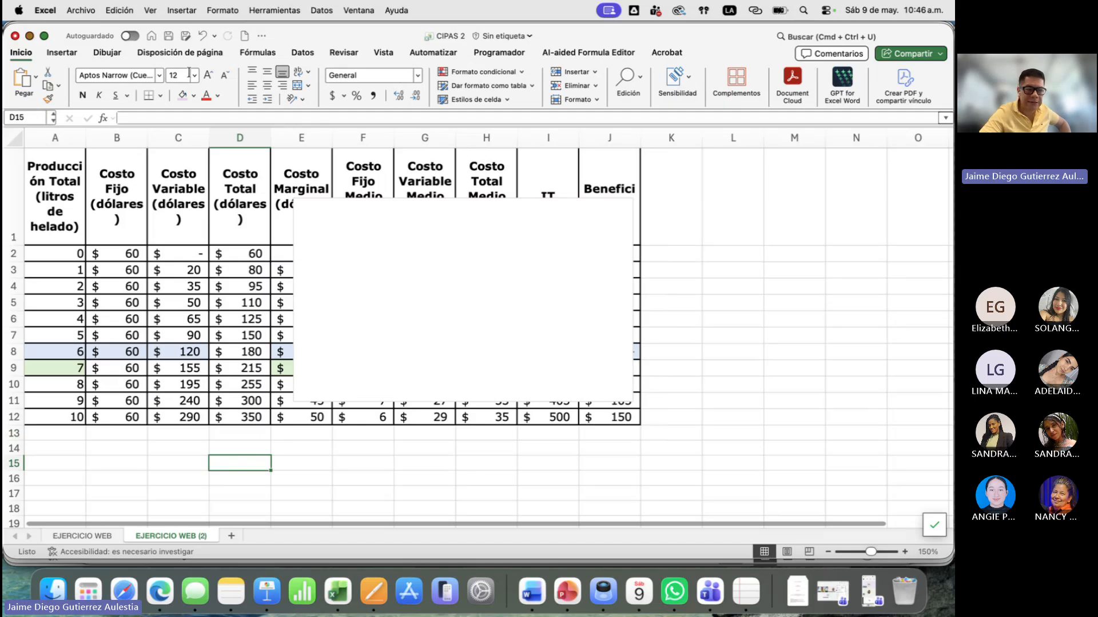
{"action": "left_click", "coordinate": [62, 52]}
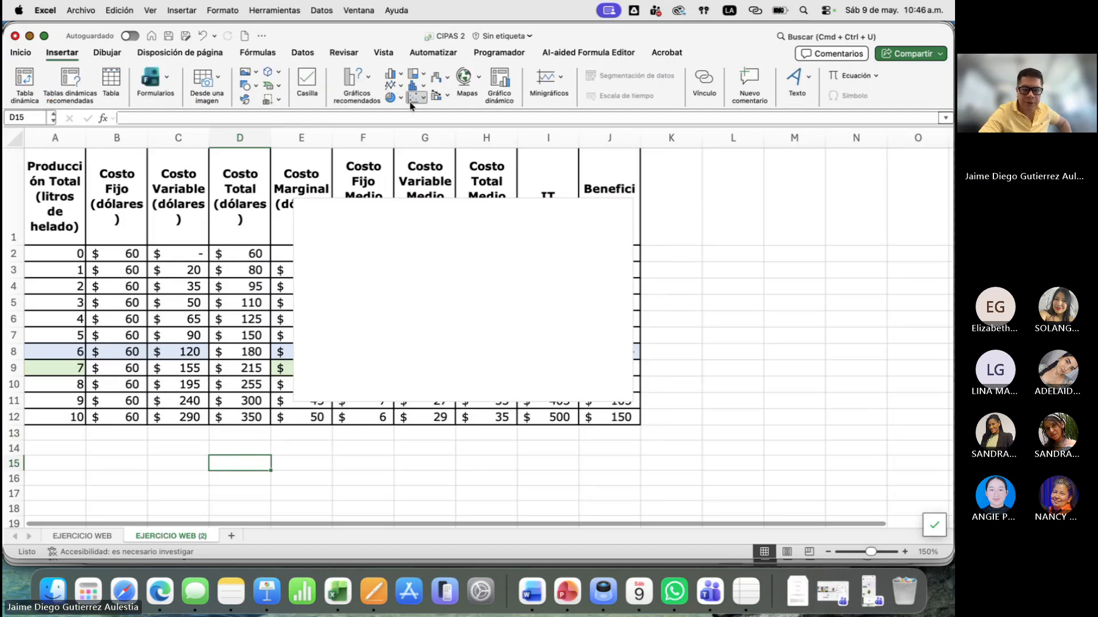
{"action": "left_click", "coordinate": [410, 102]}
{"action": "left_click", "coordinate": [505, 153]}
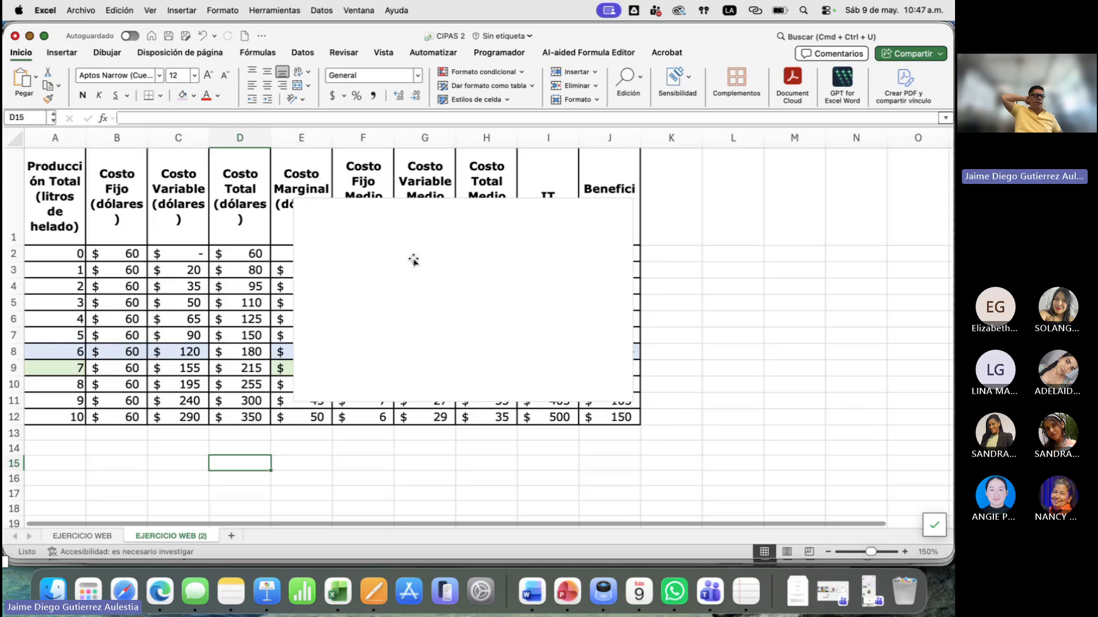
- Add a data series to the blank chart and name it from the Costo Fijo header in B1
{"action": "right_click", "coordinate": [414, 262]}
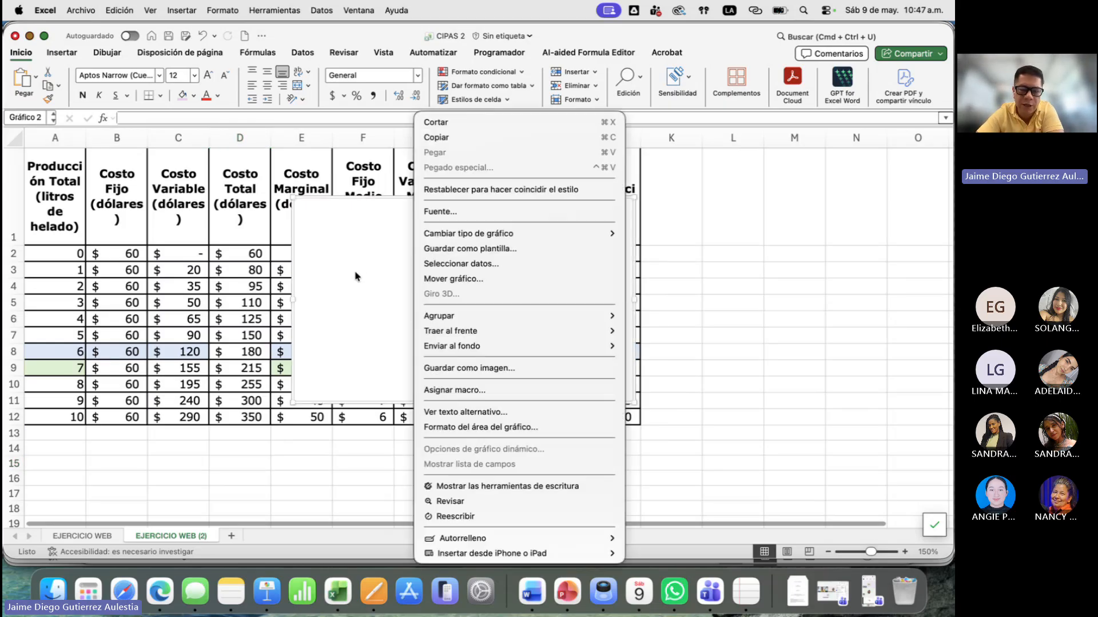
{"action": "left_click", "coordinate": [452, 263]}
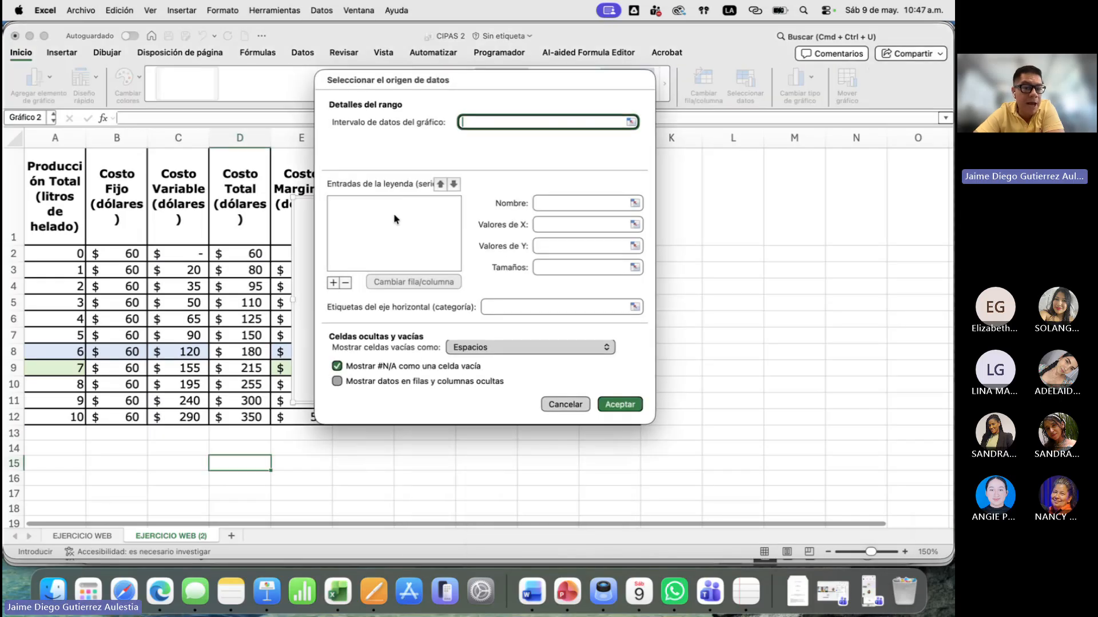
{"action": "left_click", "coordinate": [333, 284]}
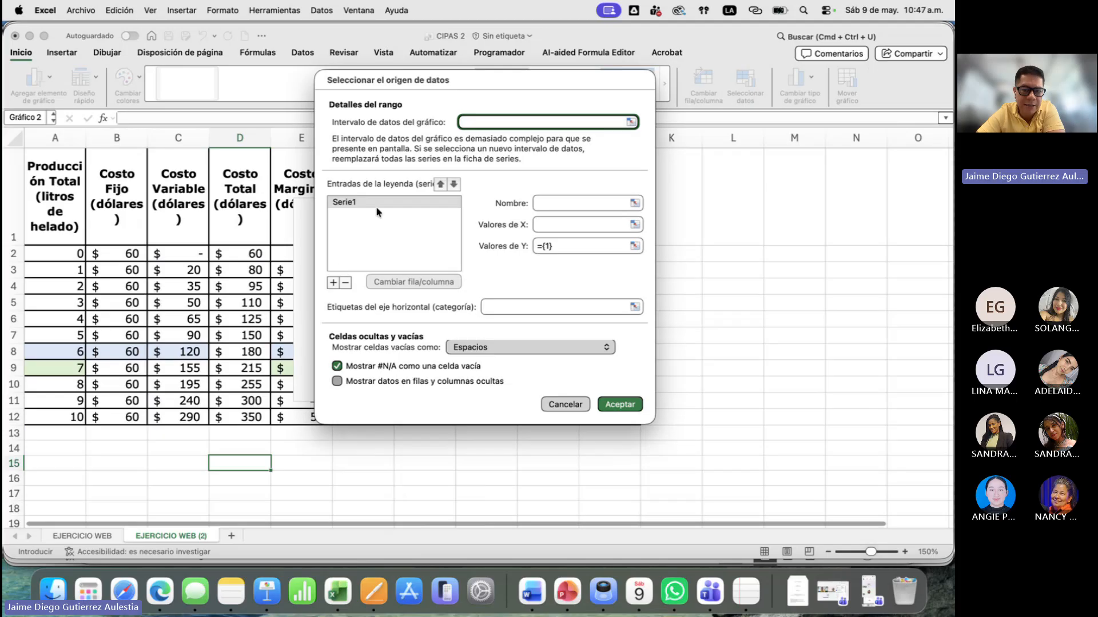
{"action": "left_click", "coordinate": [542, 204]}
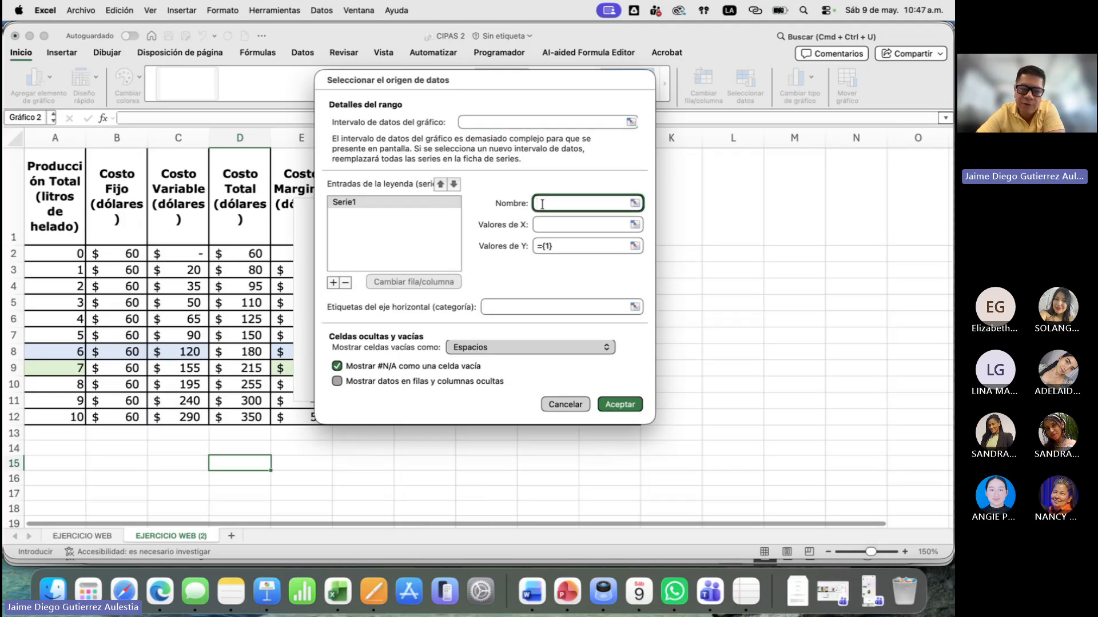
{"action": "left_click", "coordinate": [111, 187]}
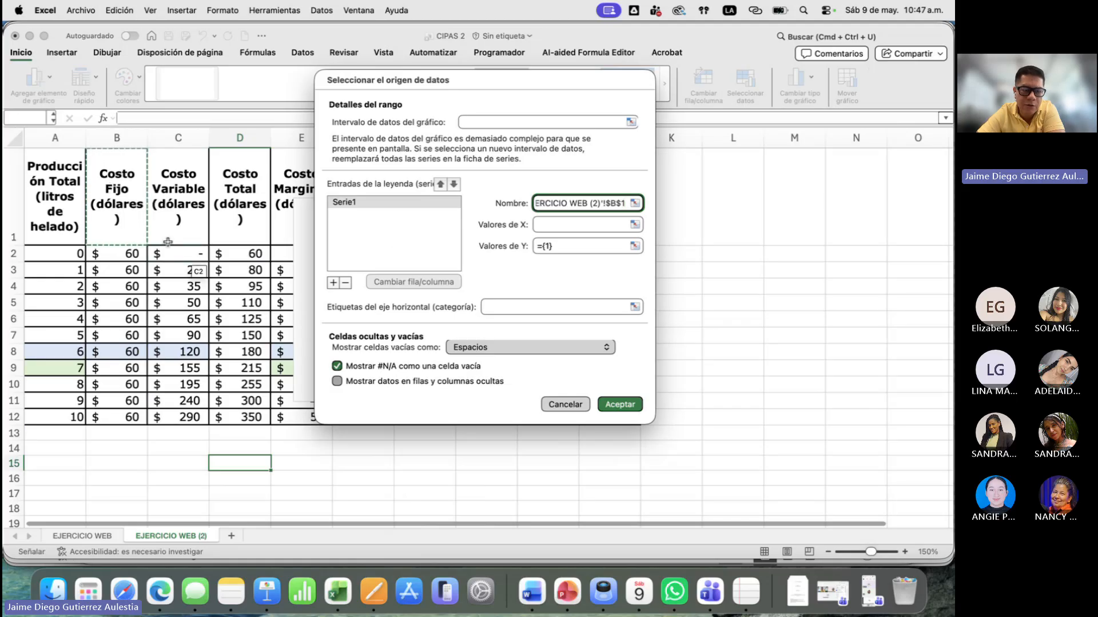
- Set the Costo Fijo series' X values to A2:A12 and Y values to B2:B12, and apply the data source
{"action": "left_click", "coordinate": [587, 225]}
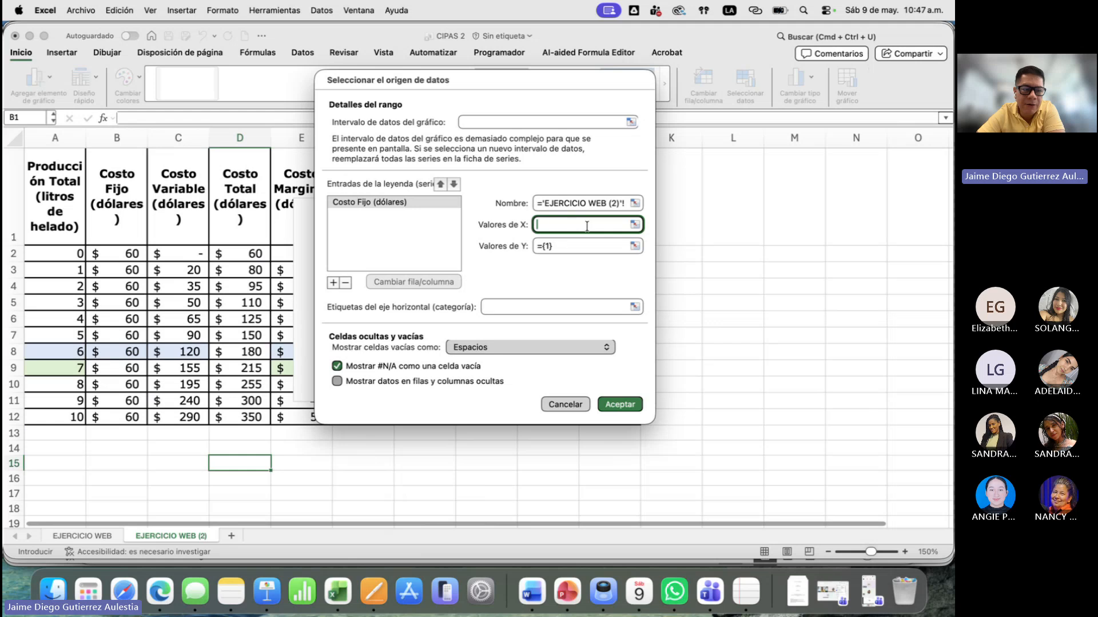
{"action": "left_click", "coordinate": [72, 249]}
{"action": "left_click_drag", "start_coordinate": [72, 249], "coordinate": [48, 420]}
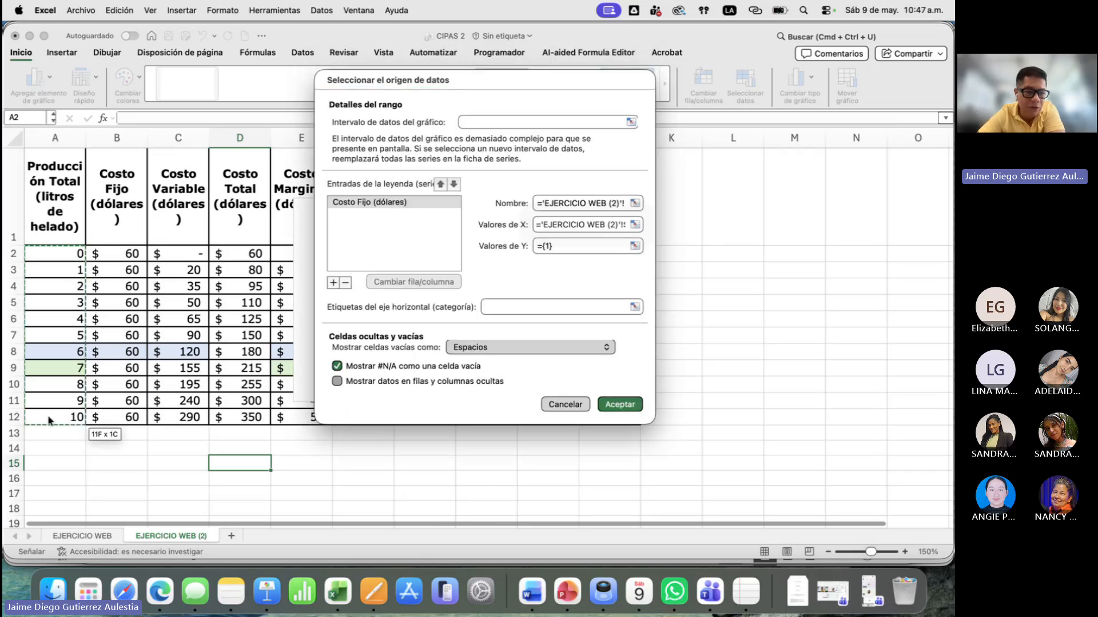
{"action": "left_click_drag", "start_coordinate": [116, 253], "coordinate": [135, 420]}
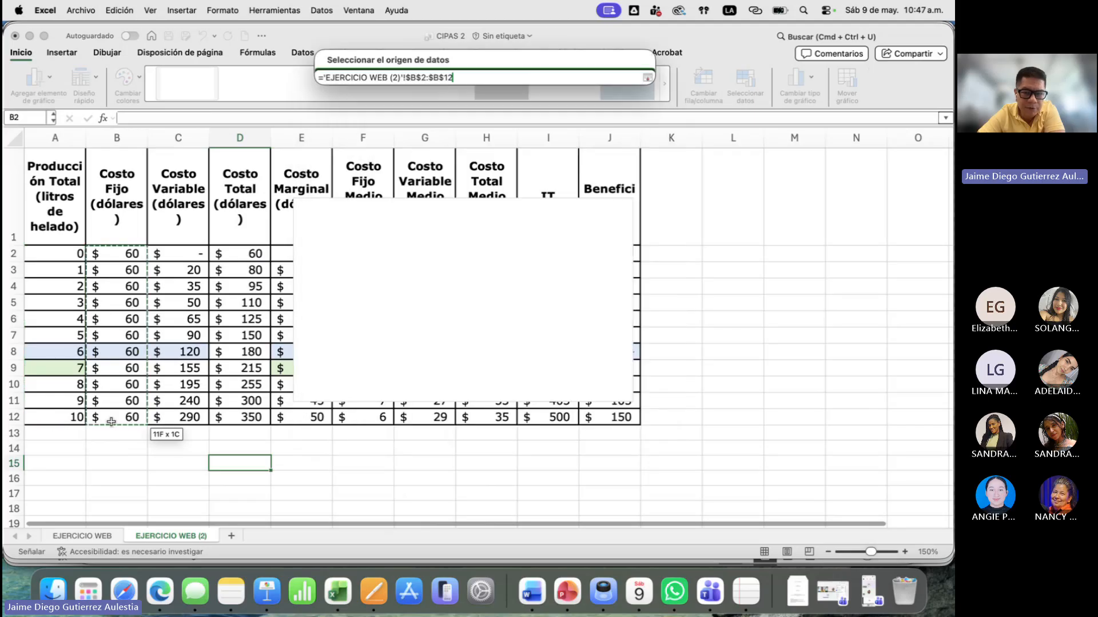
{"action": "left_click", "coordinate": [647, 78]}
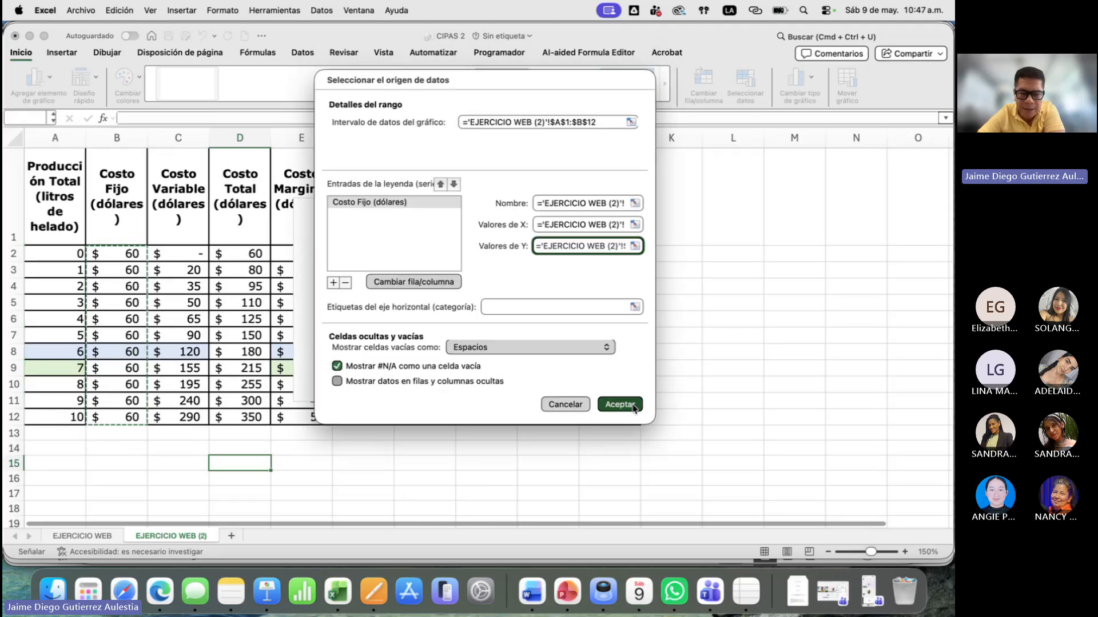
{"action": "left_click", "coordinate": [634, 407]}
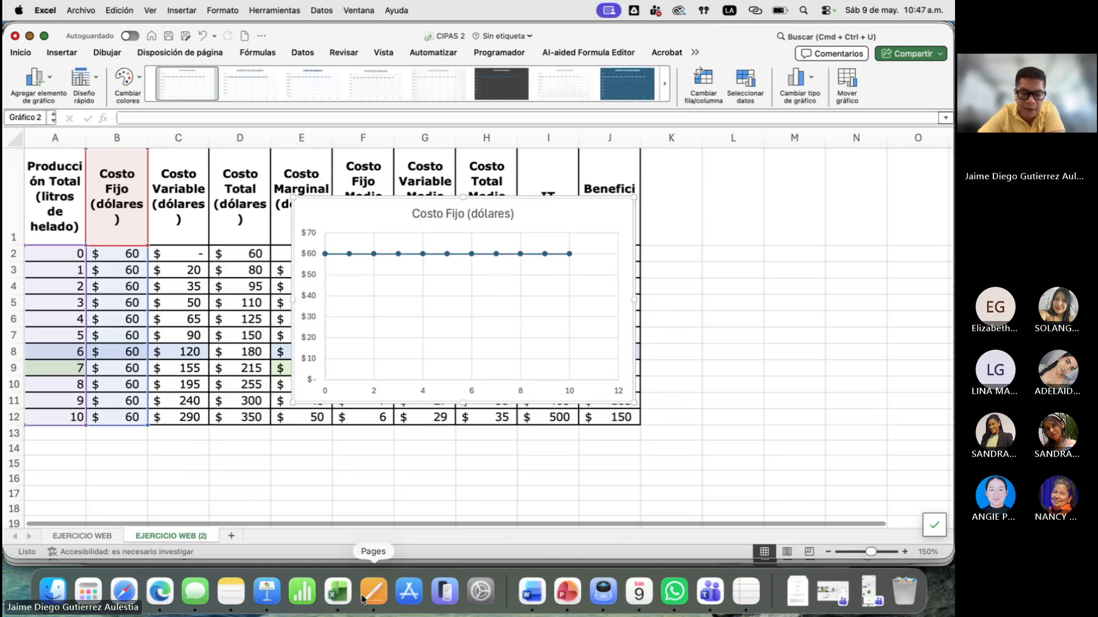
- Switch to Keynote, examine the cost curves on slide 5 and the fixed cost graph on slide 4, and return to Excel
{"action": "left_click", "coordinate": [267, 593]}
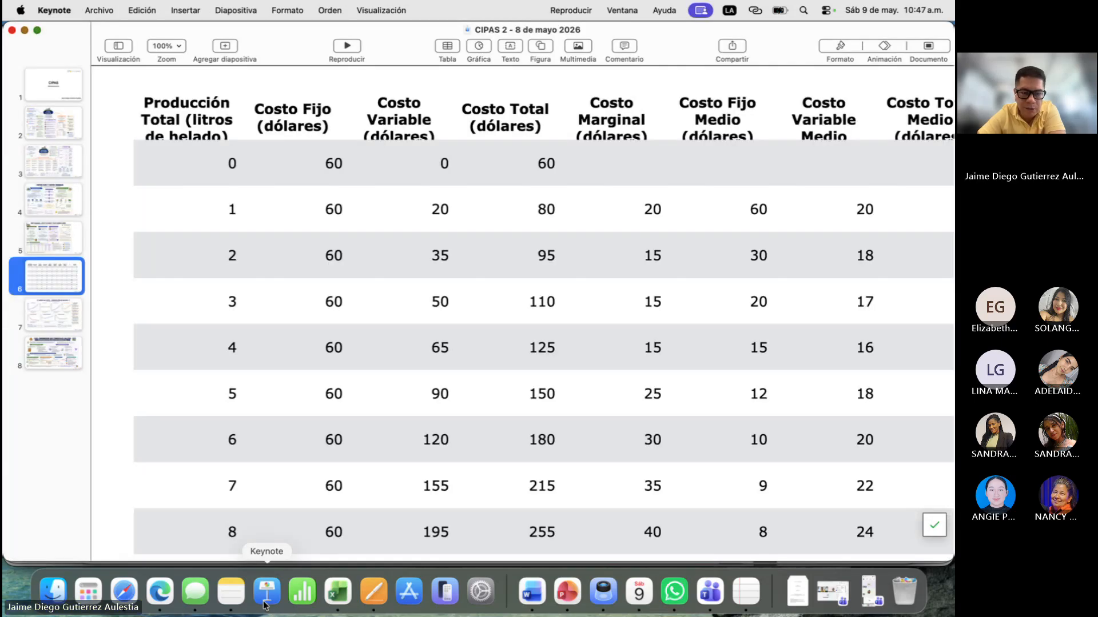
{"action": "left_click", "coordinate": [35, 238]}
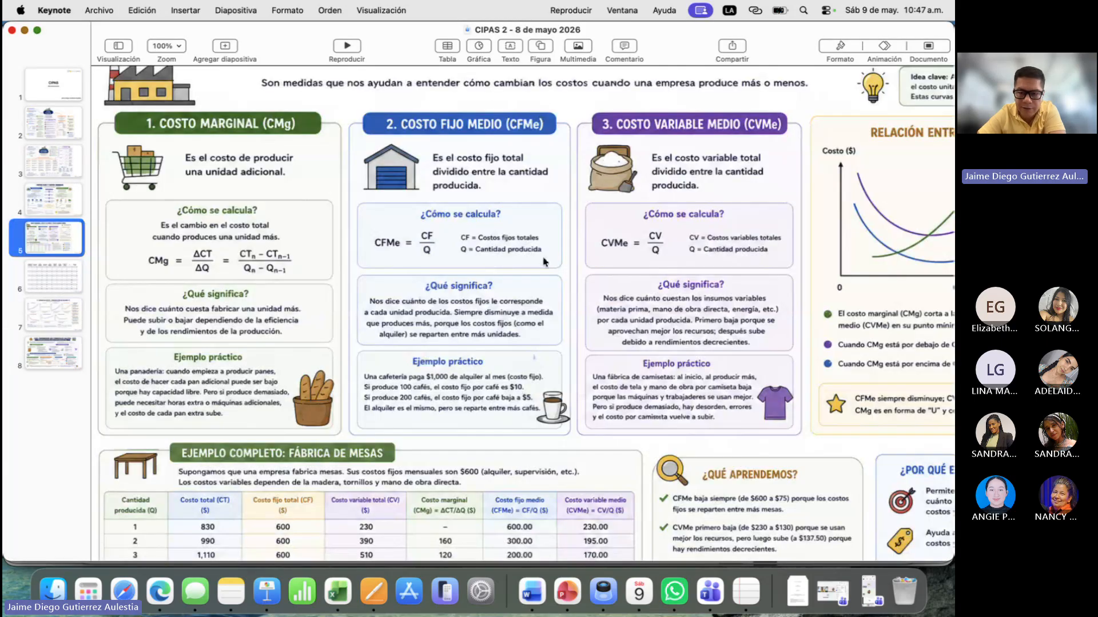
{"action": "scroll", "coordinate": [544, 261], "scroll_direction": "down", "scroll_amount": 3}
{"action": "scroll", "coordinate": [544, 261], "scroll_direction": "up", "scroll_amount": 3}
{"action": "scroll", "coordinate": [545, 261], "scroll_direction": "right", "scroll_amount": 5}
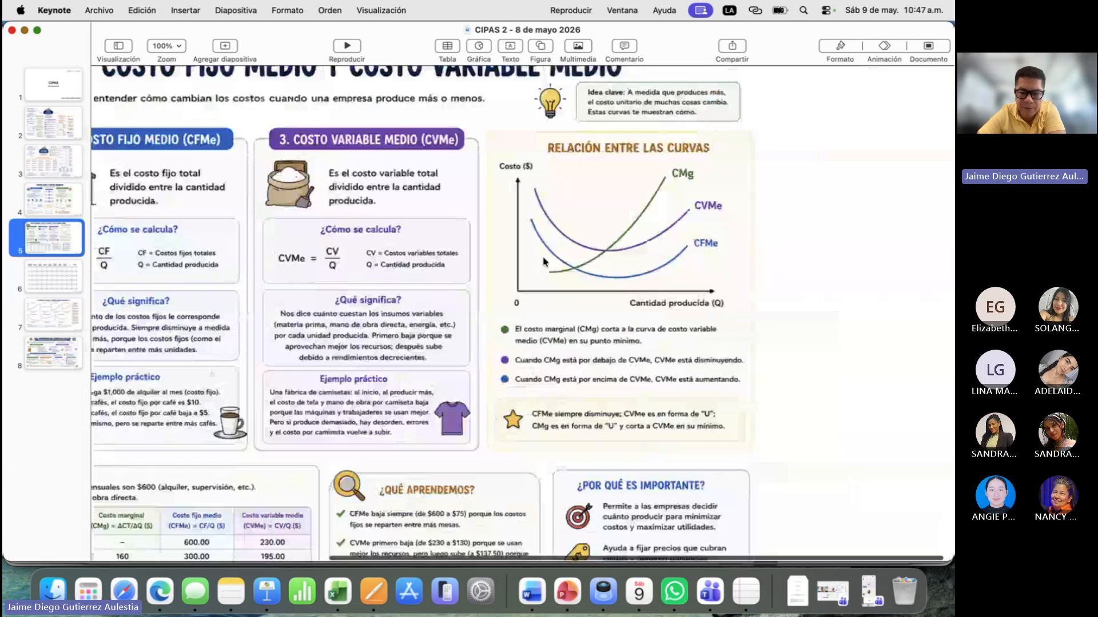
{"action": "key", "text": "Up"}
{"action": "scroll", "coordinate": [544, 261], "scroll_direction": "down", "scroll_amount": 5}
{"action": "scroll", "coordinate": [572, 280], "scroll_direction": "left", "scroll_amount": 3}
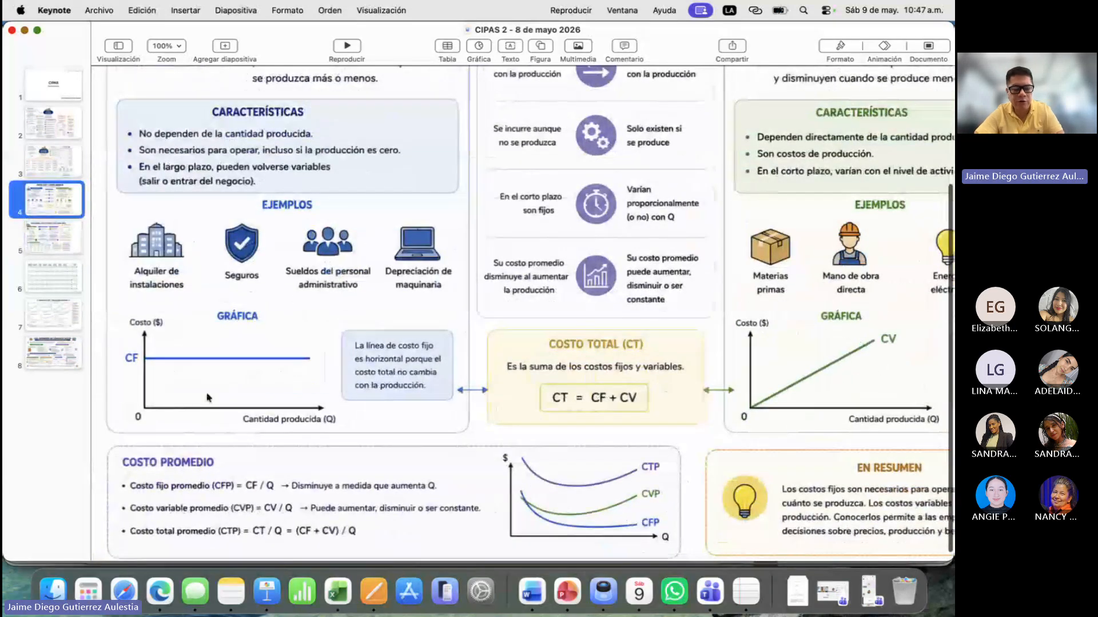
{"action": "key", "text": "super+Tab"}
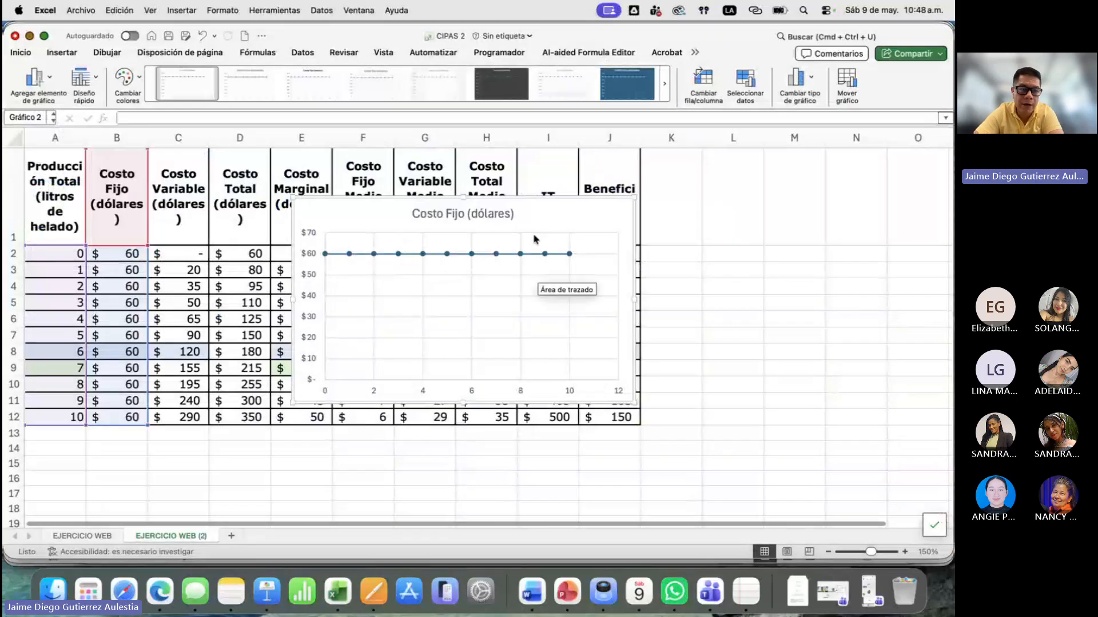
{"action": "left_click", "coordinate": [95, 77]}
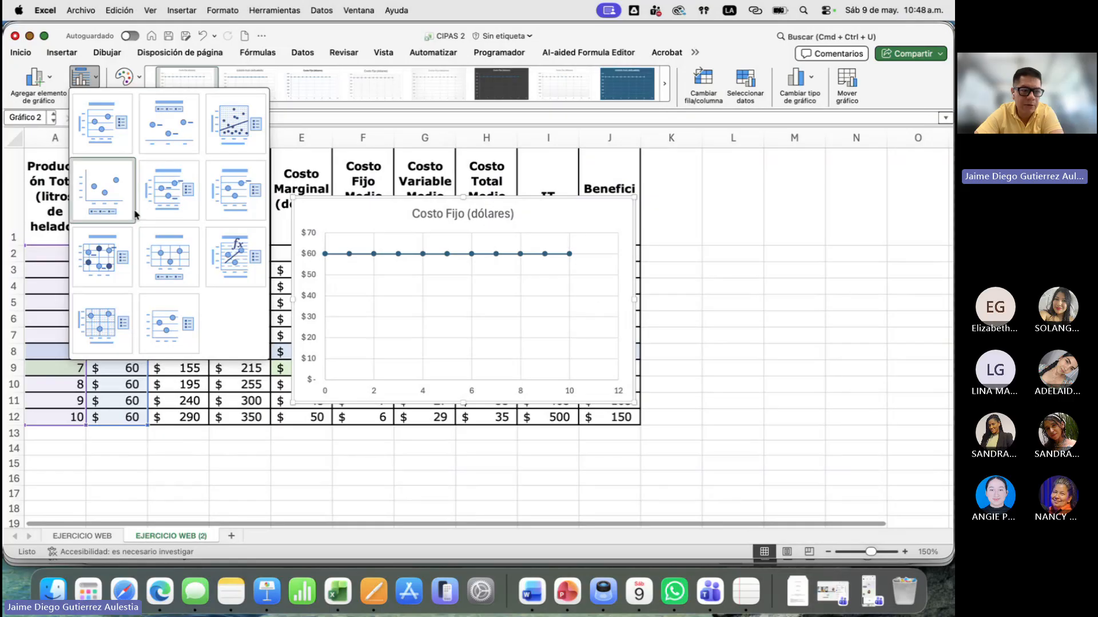
{"action": "left_click", "coordinate": [174, 201]}
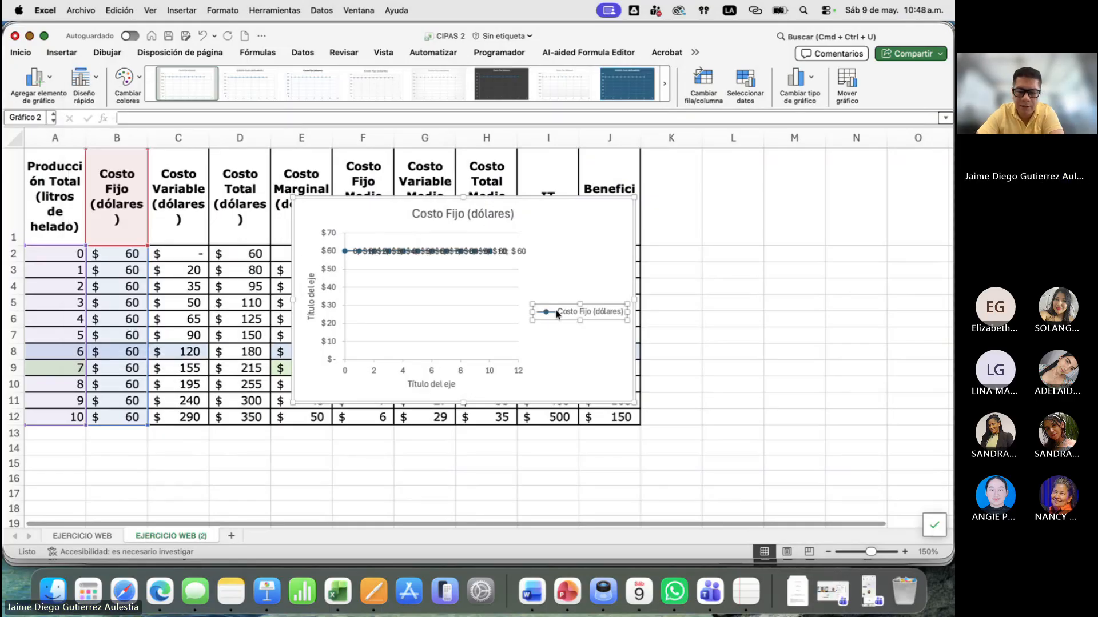
{"action": "left_click", "coordinate": [558, 314]}
{"action": "key", "text": "Delete"}
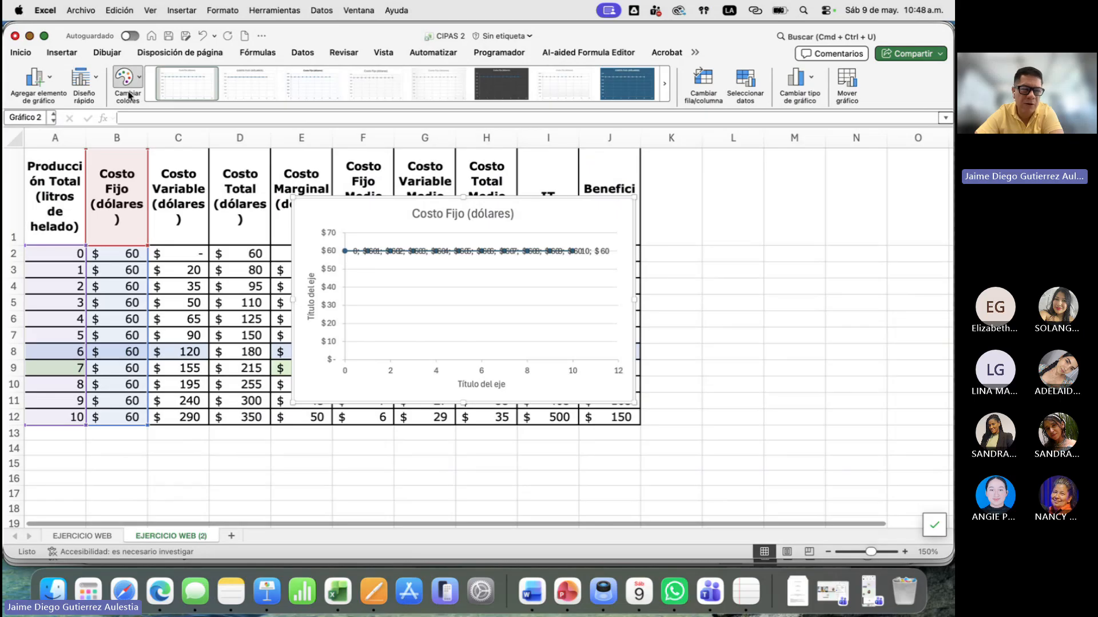
{"action": "left_click", "coordinate": [202, 35]}
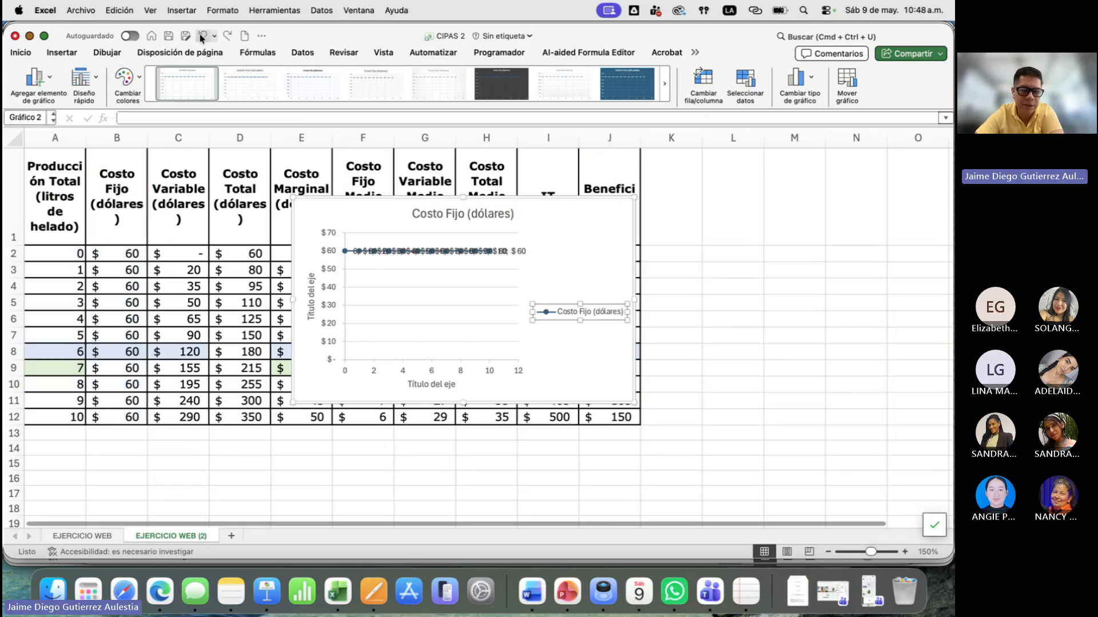
{"action": "left_click", "coordinate": [202, 35]}
- Apply the first quick layout, with axis titles and no data labels, to the Costo Fijo chart and delete its legend
{"action": "left_click", "coordinate": [96, 83]}
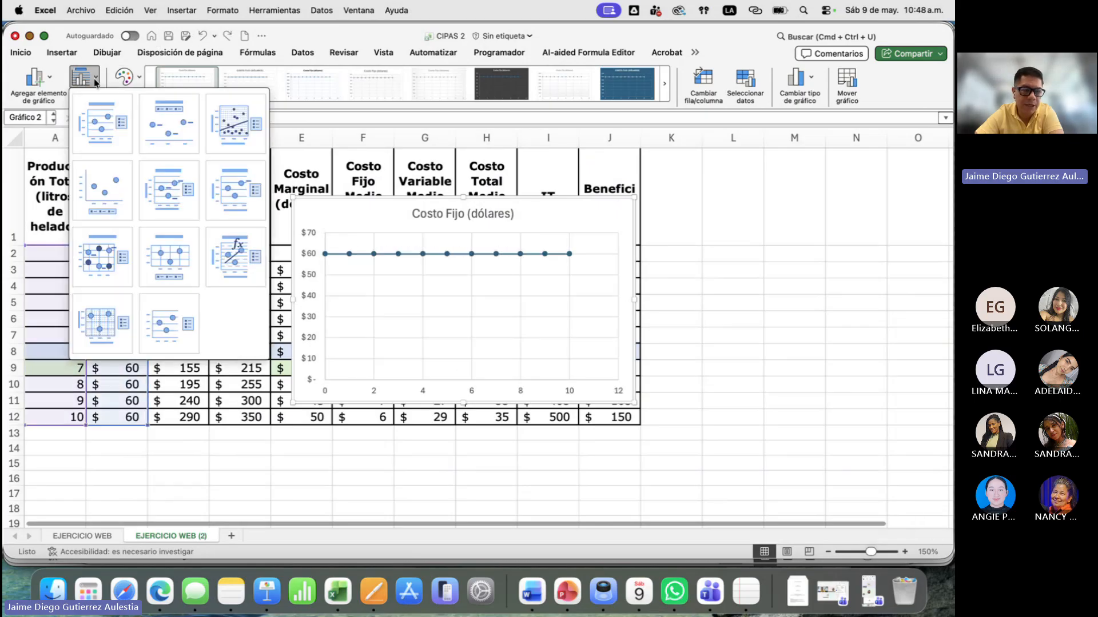
{"action": "left_click", "coordinate": [95, 122]}
{"action": "left_click", "coordinate": [579, 312]}
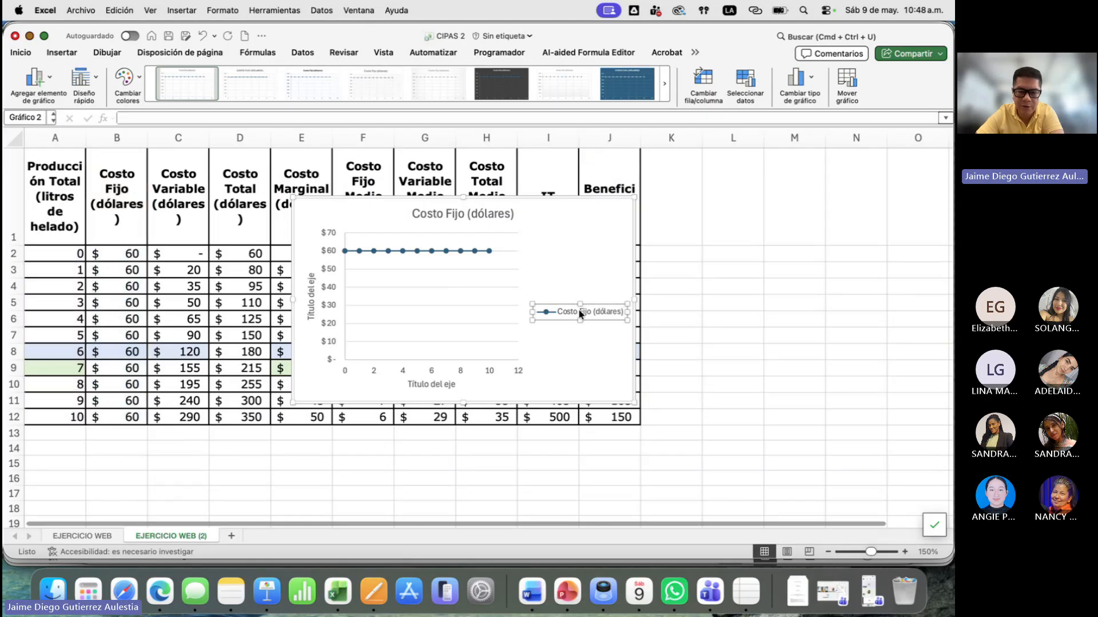
{"action": "key", "text": "Delete"}
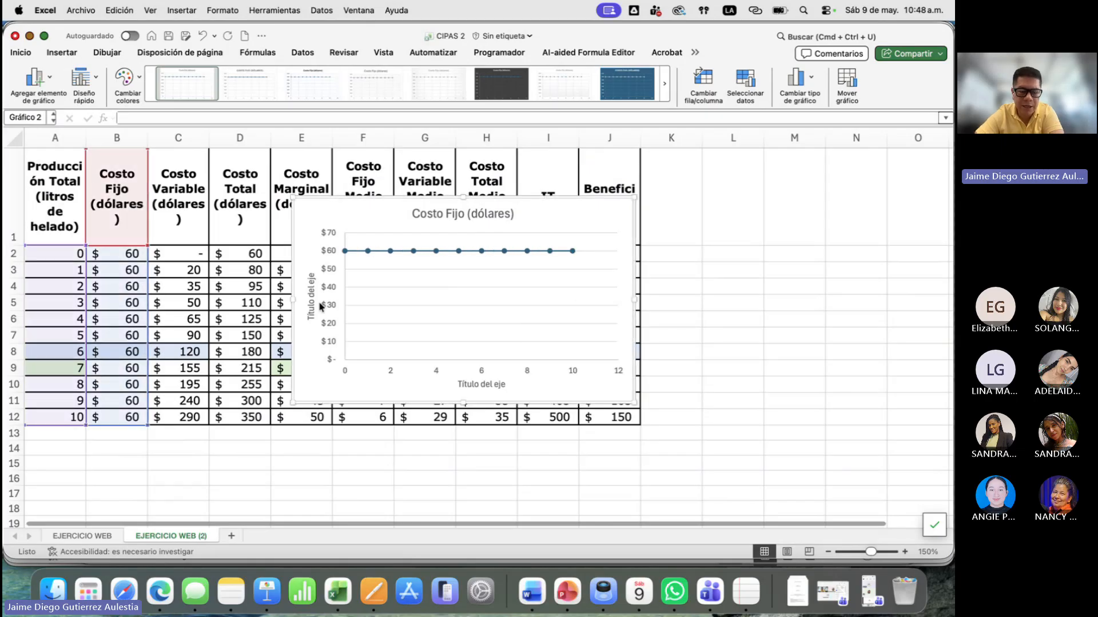
- Replace the placeholder title of the chart's vertical axis with COSTOS FIJOS
{"action": "double_click", "coordinate": [312, 298]}
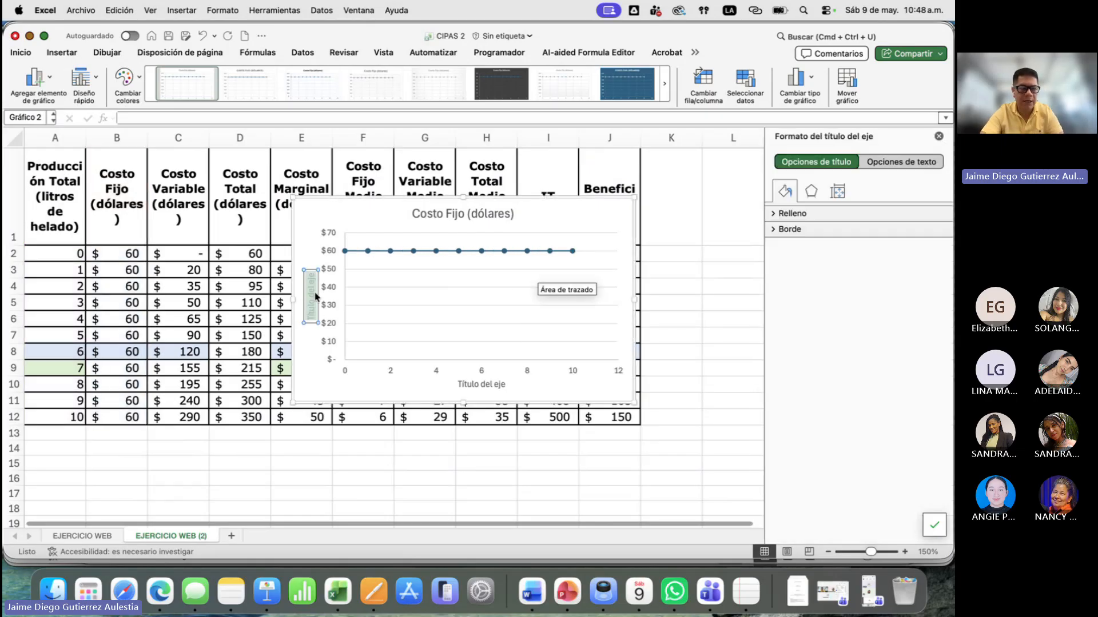
{"action": "key", "text": "Caps_Lock"}
{"action": "type", "text": "U"}
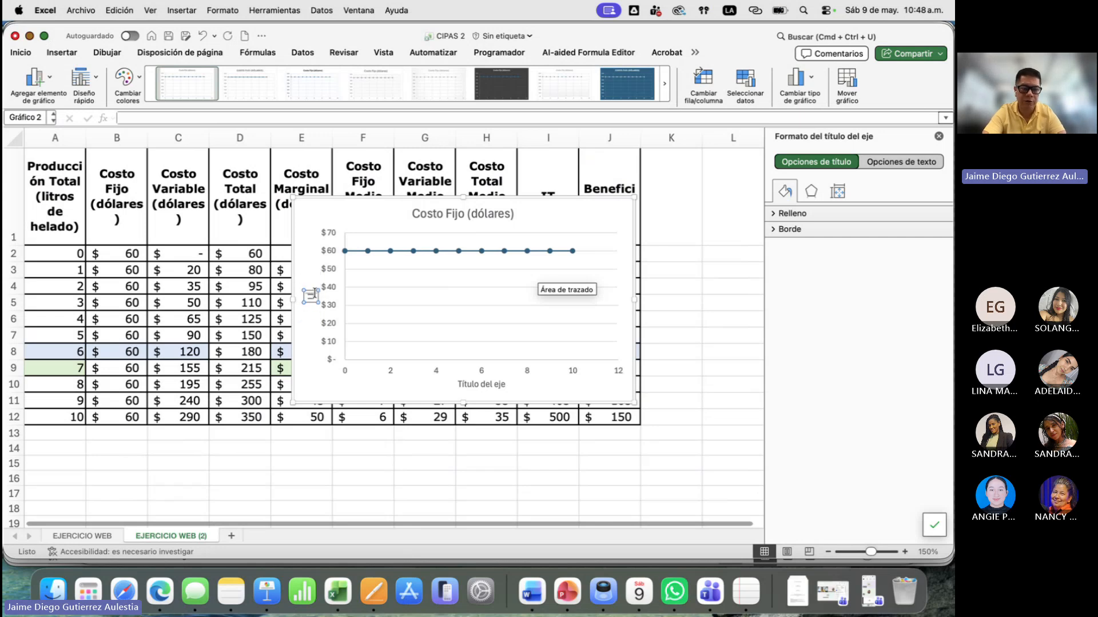
{"action": "type", "text": "OSTOS"}
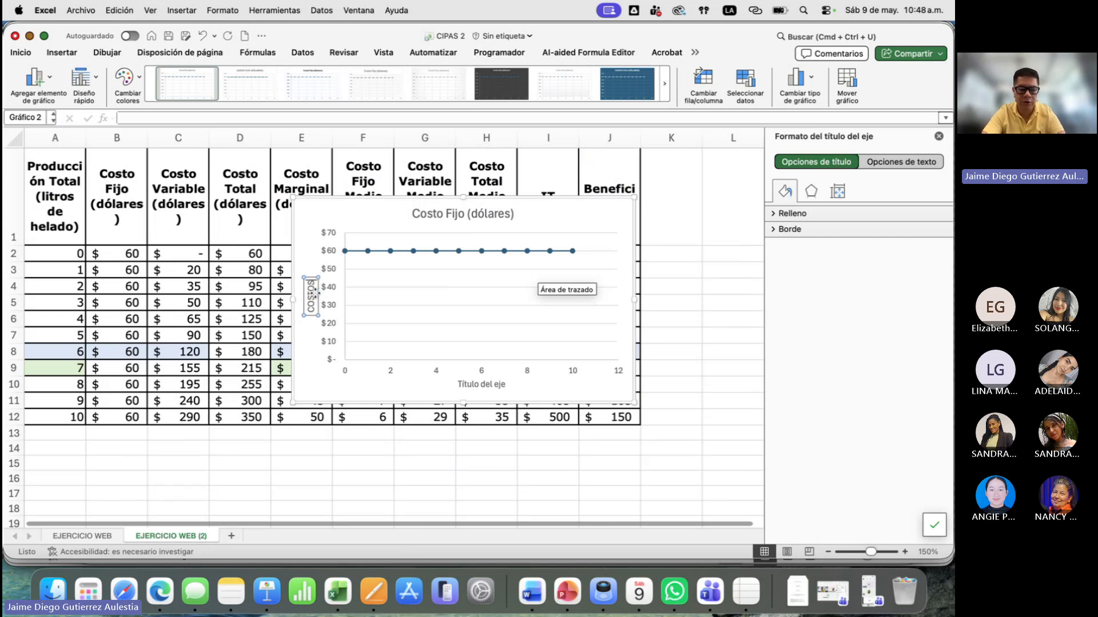
{"action": "type", "text": " FIJOS"}
- Replace the placeholder title of the horizontal axis with LITROS and close the formatting pane
{"action": "left_click", "coordinate": [489, 385]}
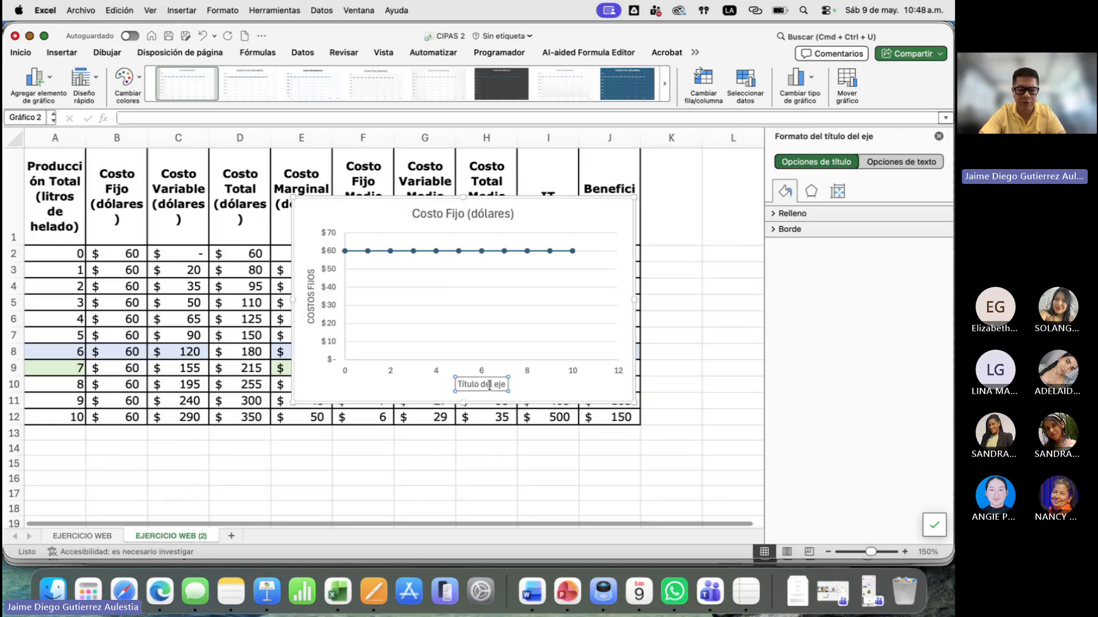
{"action": "triple_click", "coordinate": [490, 385]}
{"action": "type", "text": "LIT"}
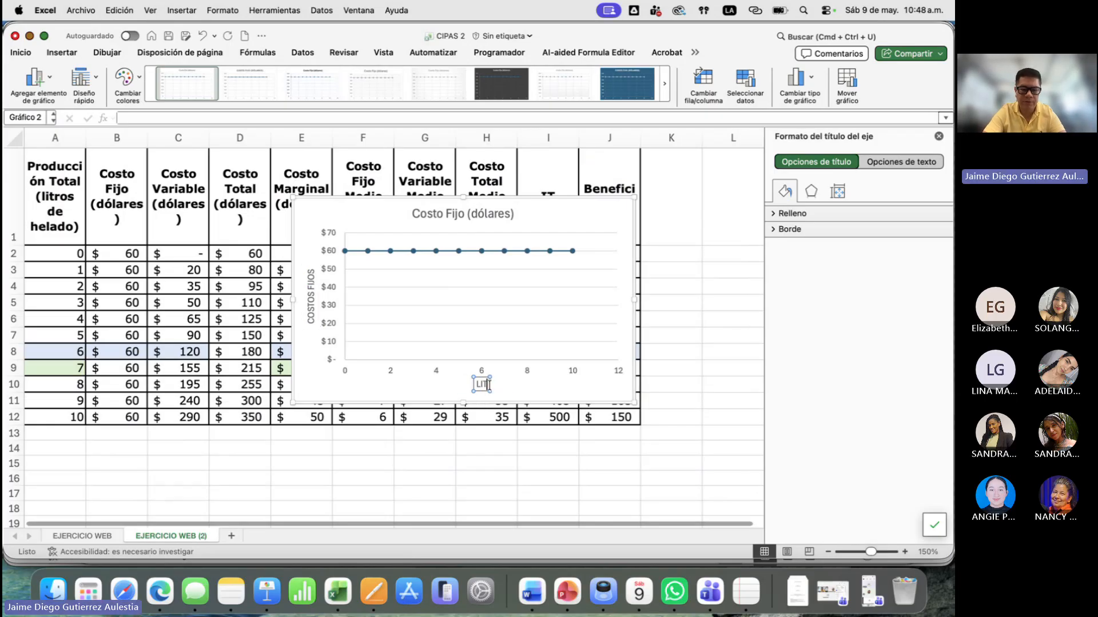
{"action": "type", "text": "ROS"}
{"action": "left_click", "coordinate": [733, 286]}
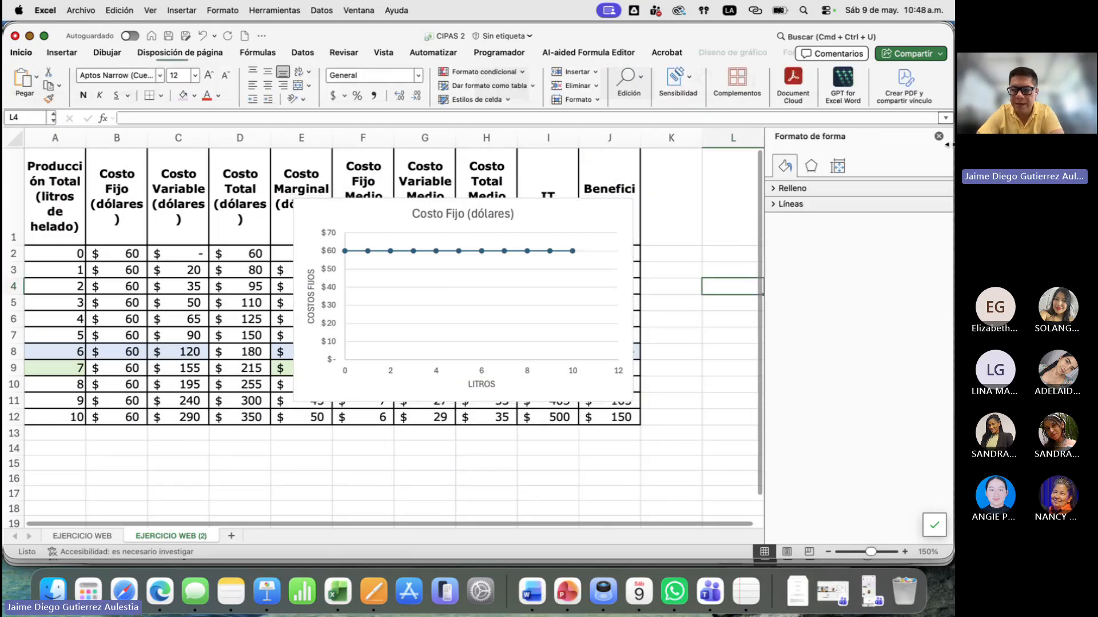
{"action": "left_click", "coordinate": [939, 136]}
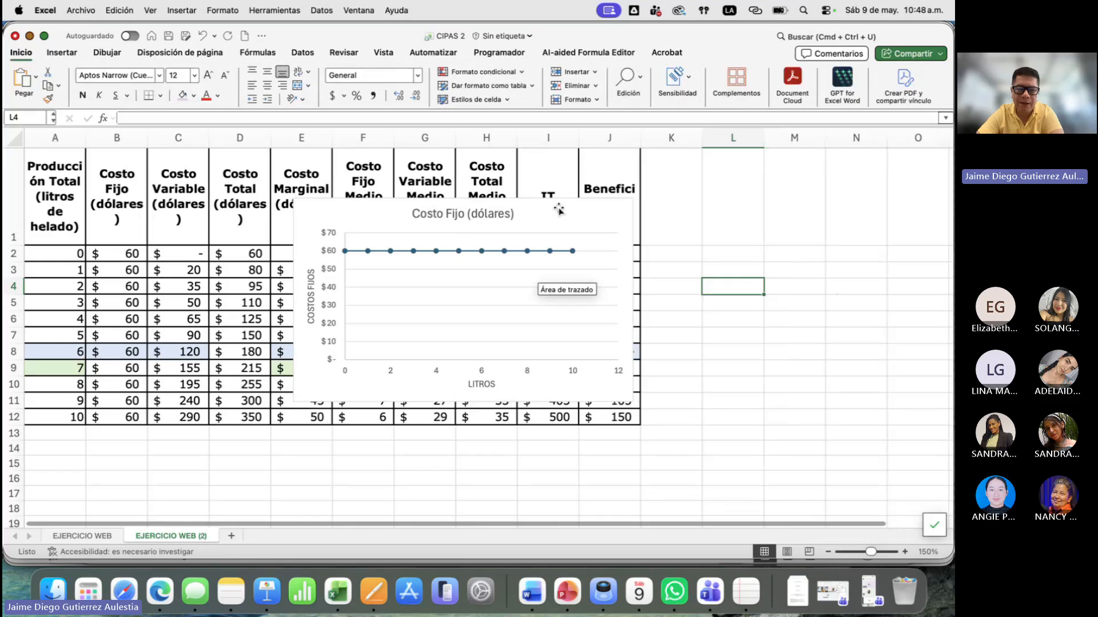
- Move the Costo Fijo chart off the table into the empty columns beyond Beneficio total, exposing the marginal and average cost columns
{"action": "left_click_drag", "start_coordinate": [560, 210], "coordinate": [575, 293]}
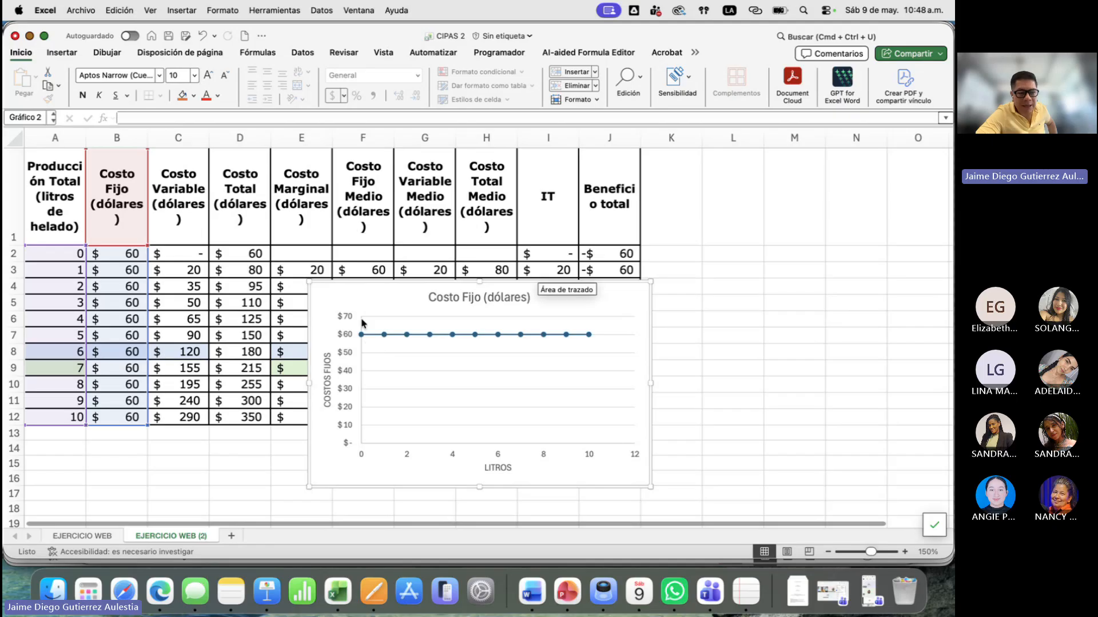
{"action": "left_click_drag", "start_coordinate": [362, 318], "coordinate": [553, 276]}
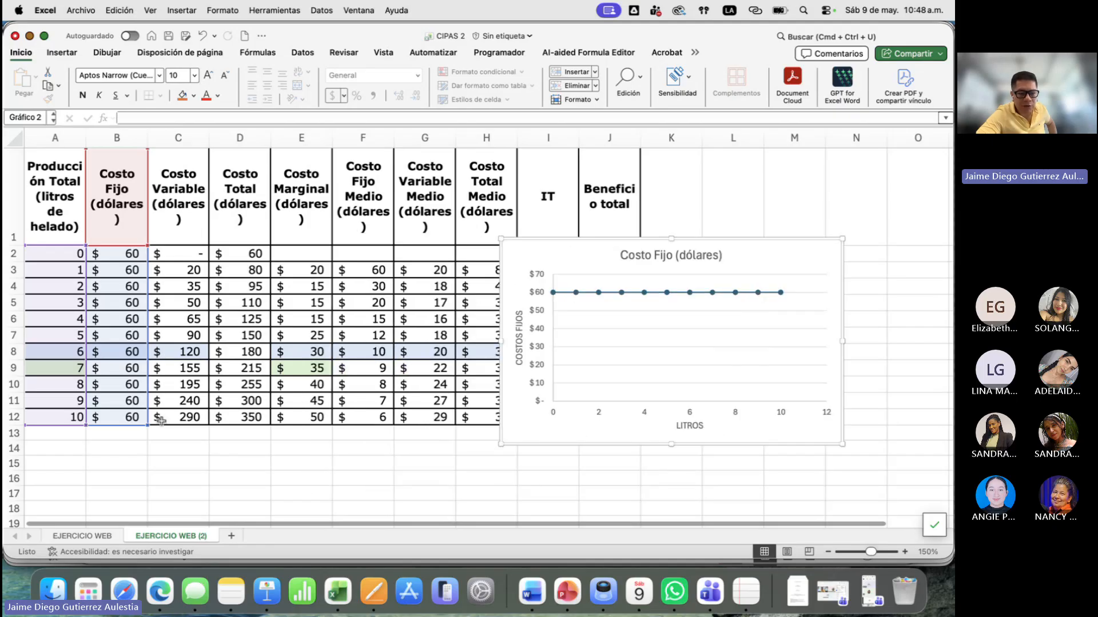
{"action": "left_click", "coordinate": [195, 415]}
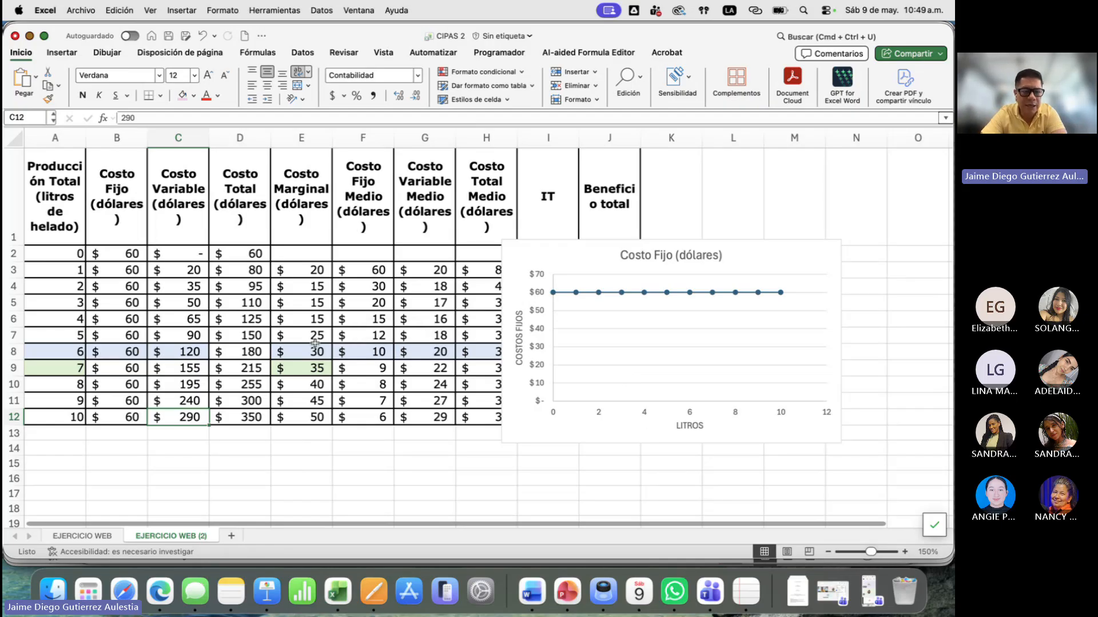
{"action": "left_click", "coordinate": [286, 289]}
{"action": "left_click", "coordinate": [313, 269]}
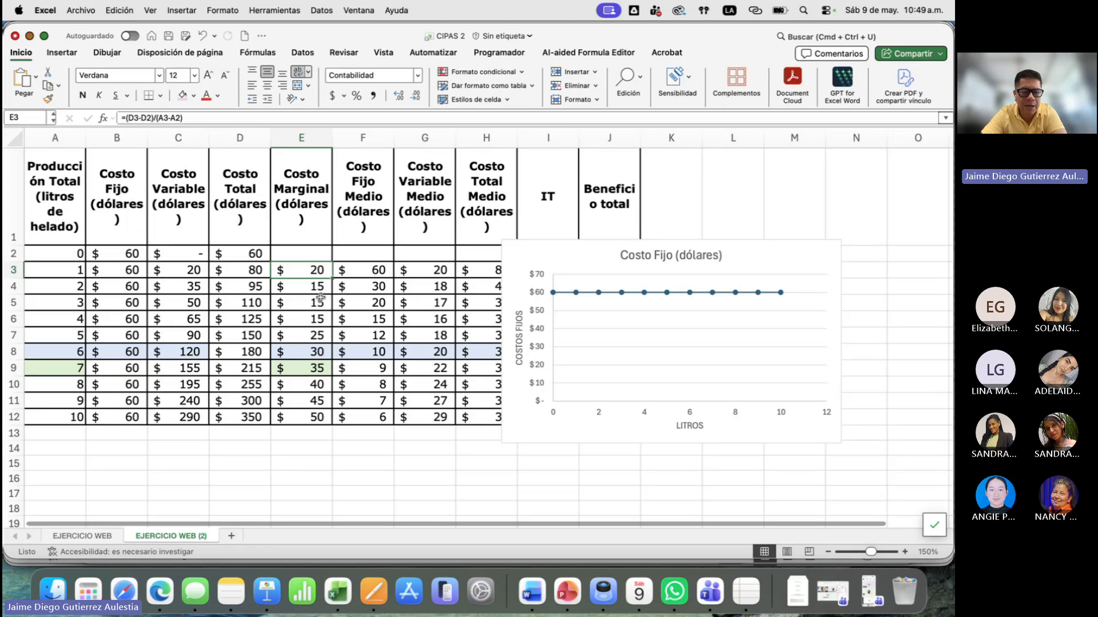
{"action": "left_click_drag", "start_coordinate": [527, 240], "coordinate": [817, 193]}
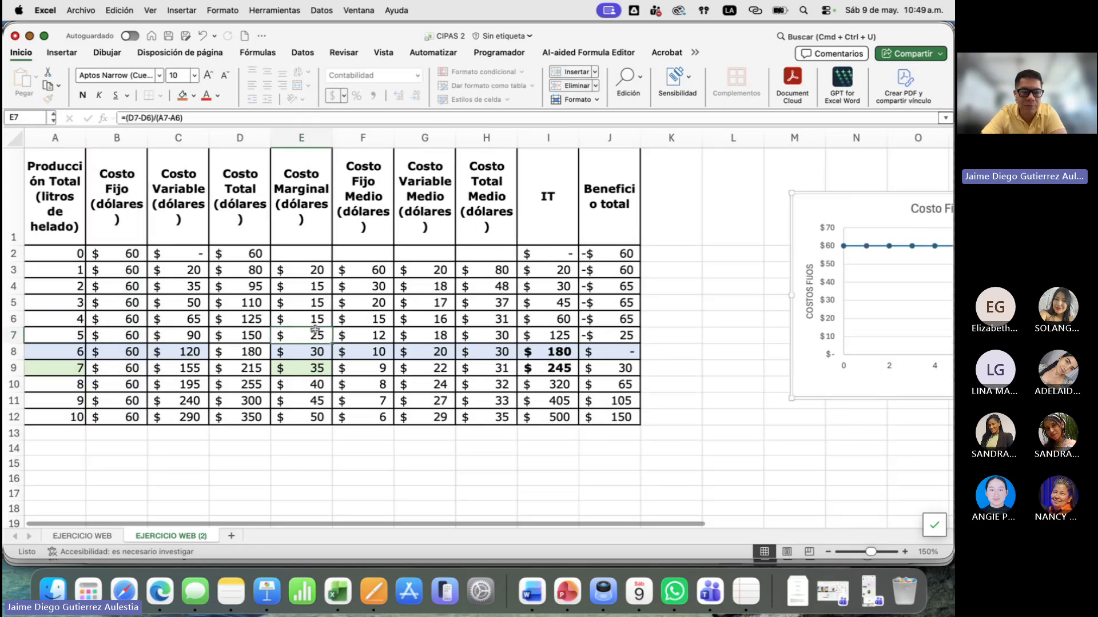
- Clear the contents of E4:J12, leaving only the first rows of the marginal, average, IT and Beneficio total columns
{"action": "left_click", "coordinate": [301, 336]}
{"action": "left_click_drag", "start_coordinate": [299, 292], "coordinate": [619, 420]}
{"action": "key", "text": "Delete"}
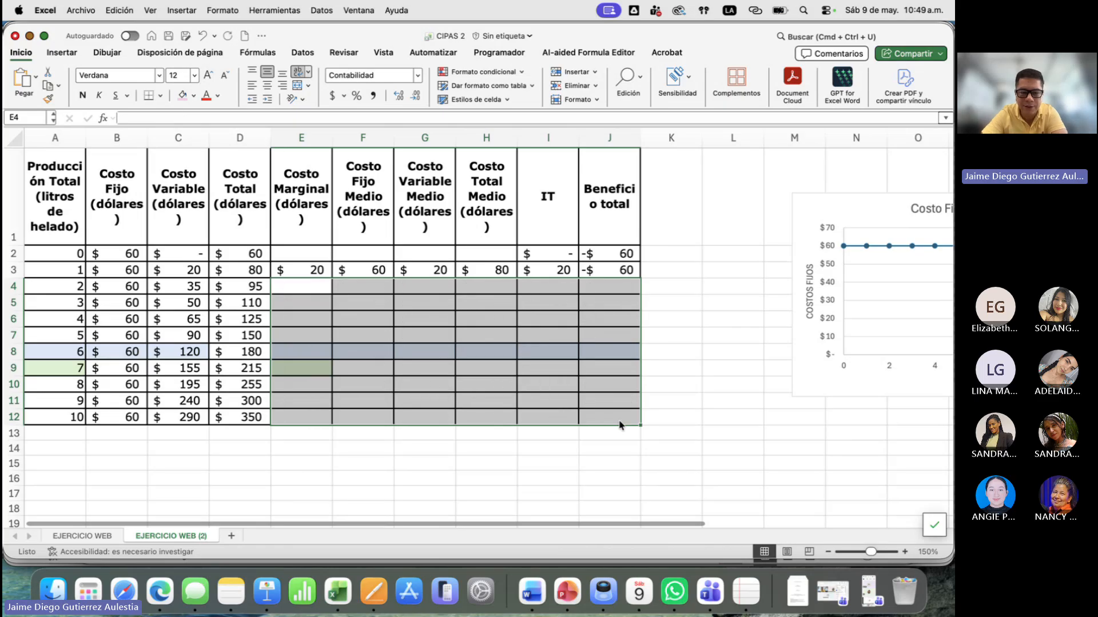
{"action": "left_click", "coordinate": [424, 385]}
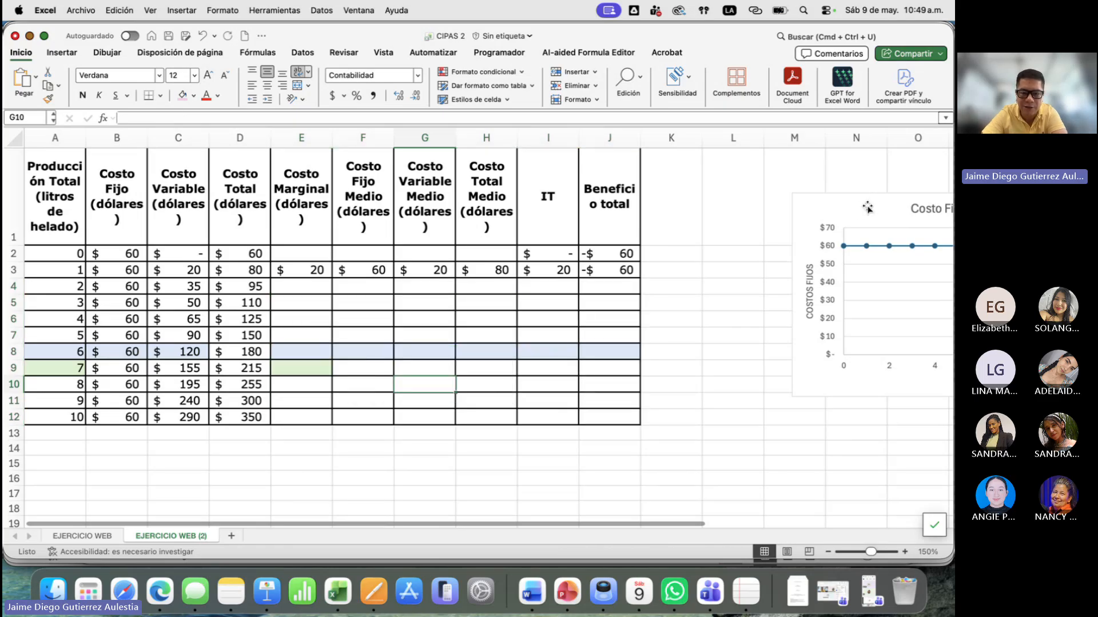
- Move the chart back beside the cost columns, starting over column G, and close the chart title's formatting pane
{"action": "left_click_drag", "start_coordinate": [867, 207], "coordinate": [478, 243]}
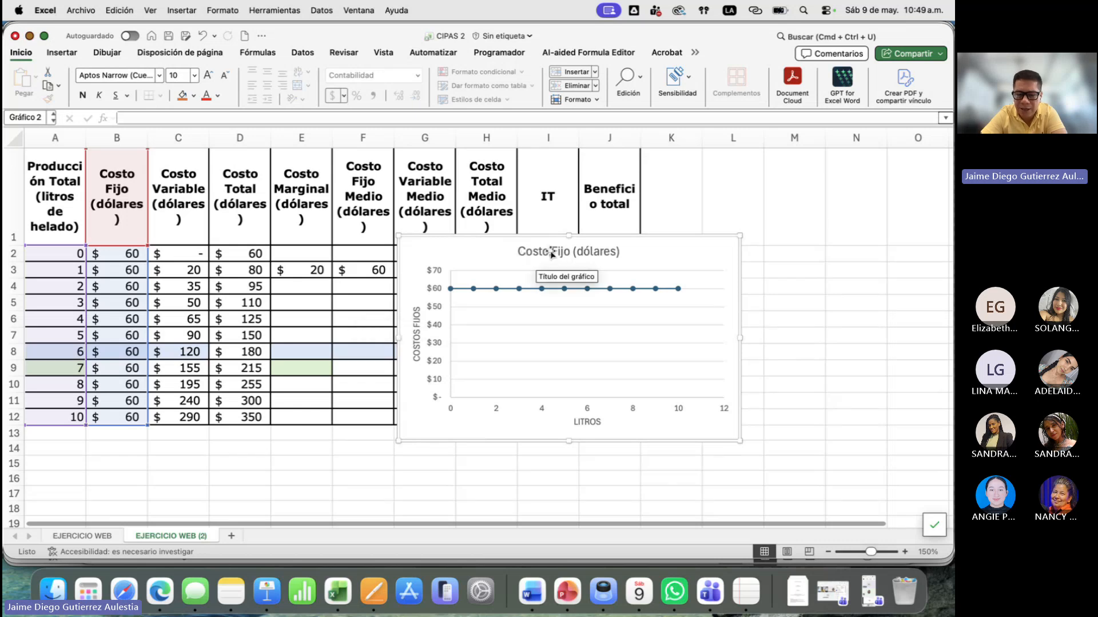
{"action": "left_click", "coordinate": [545, 252]}
{"action": "double_click", "coordinate": [545, 252]}
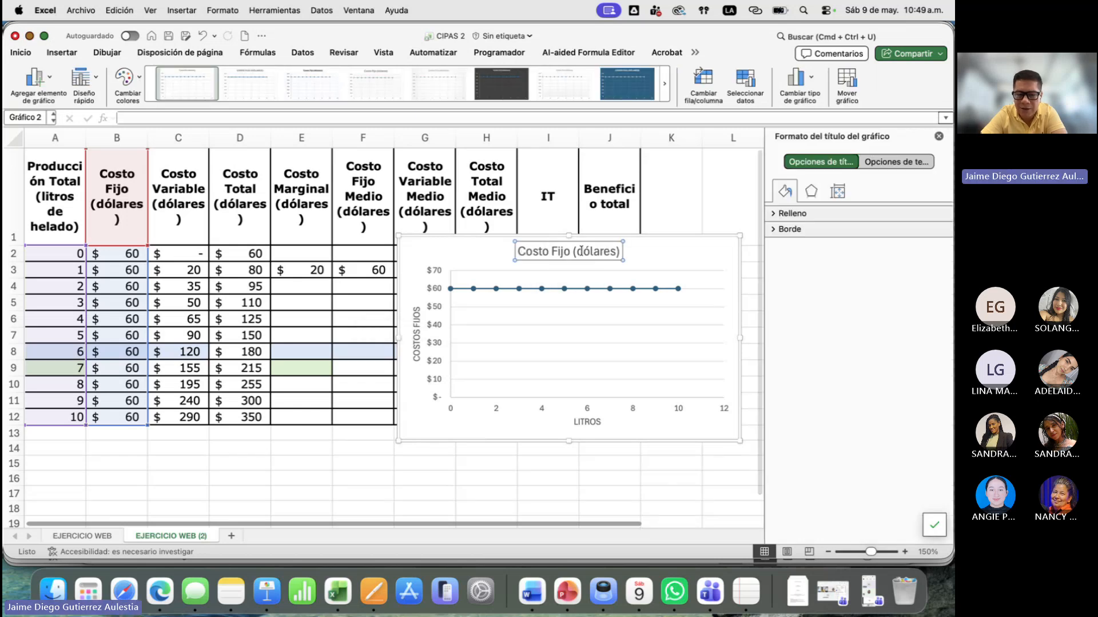
{"action": "left_click", "coordinate": [938, 136]}
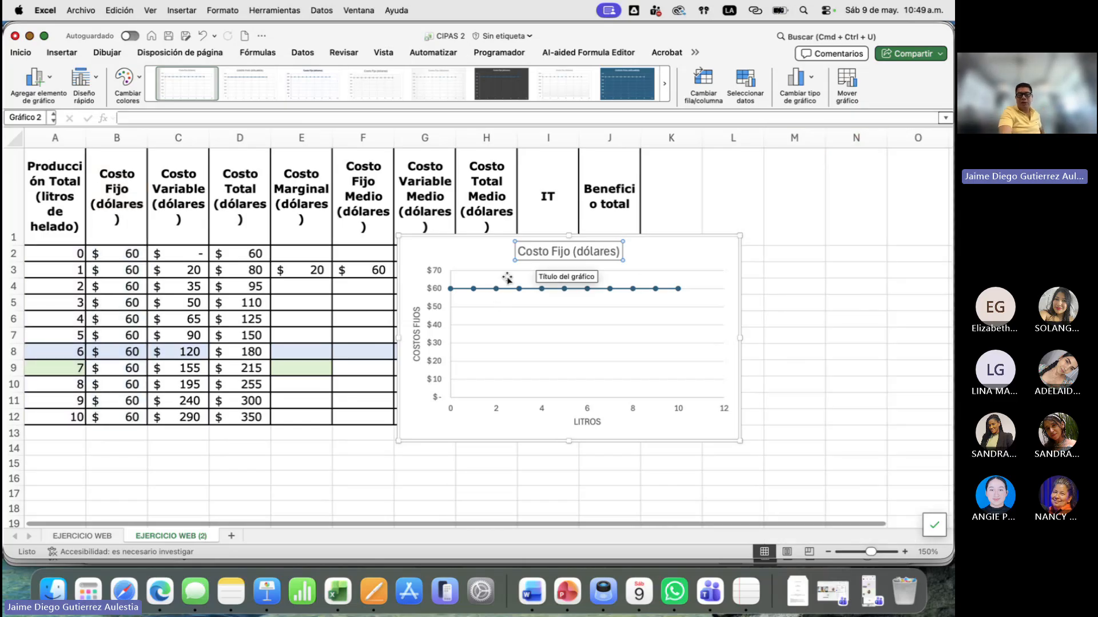
{"action": "mouse_move", "coordinate": [489, 292]}
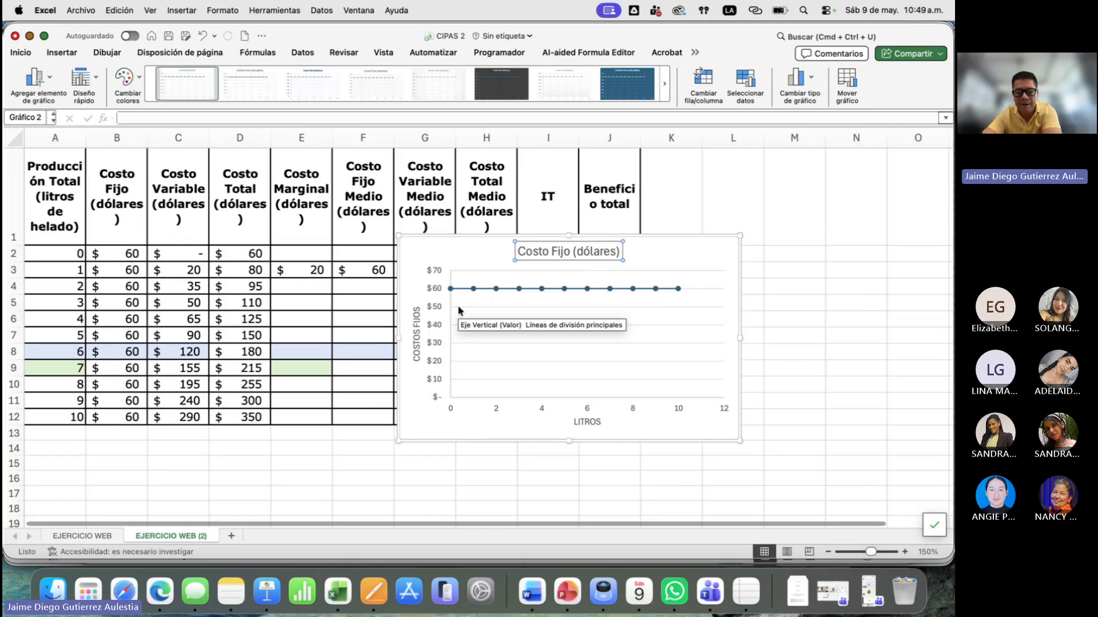
{"action": "right_click", "coordinate": [667, 249]}
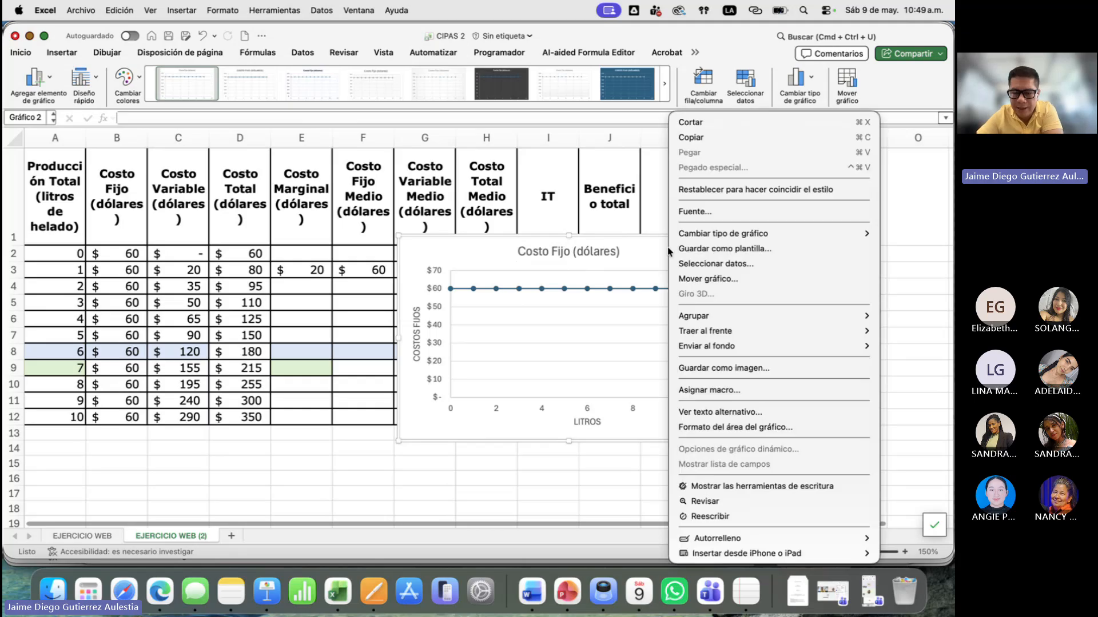
{"action": "left_click", "coordinate": [703, 264]}
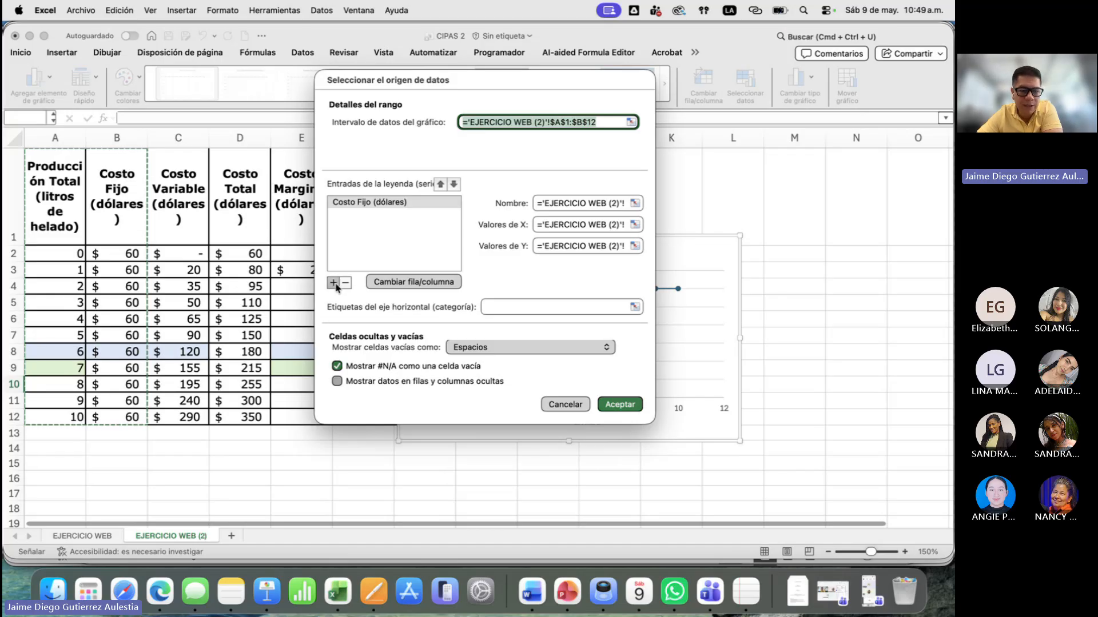
{"action": "left_click", "coordinate": [333, 282]}
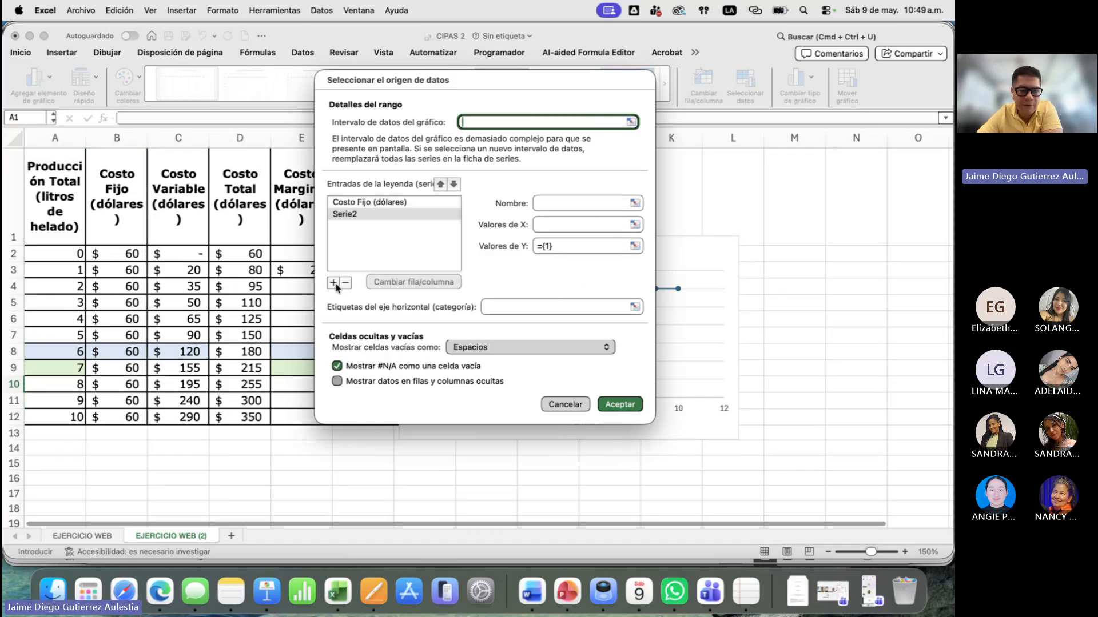
{"action": "left_click", "coordinate": [181, 208]}
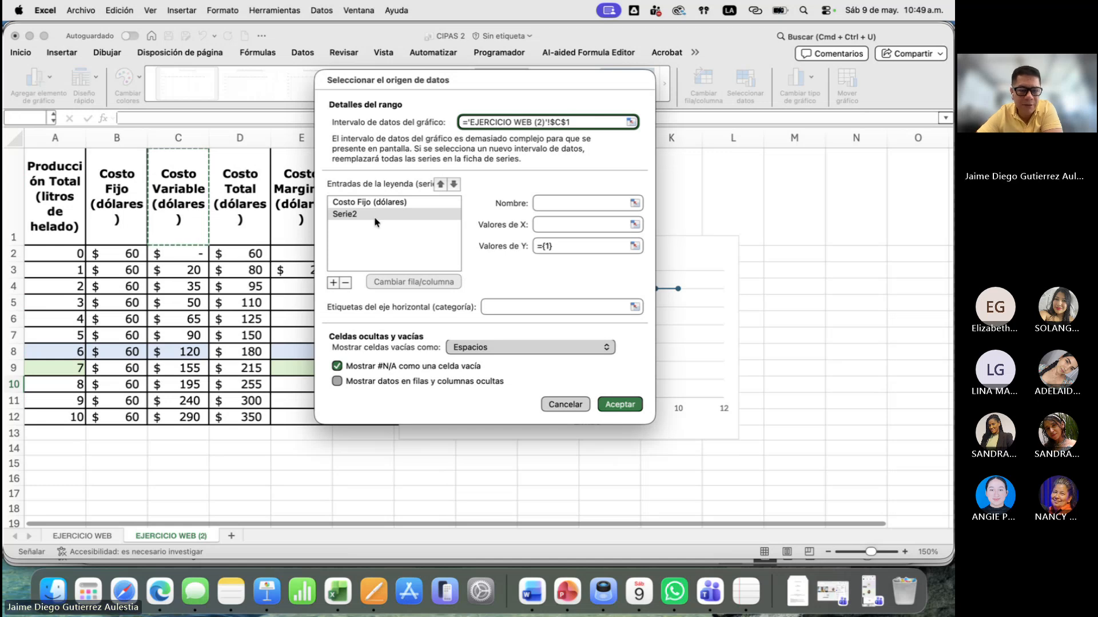
{"action": "left_click", "coordinate": [577, 204]}
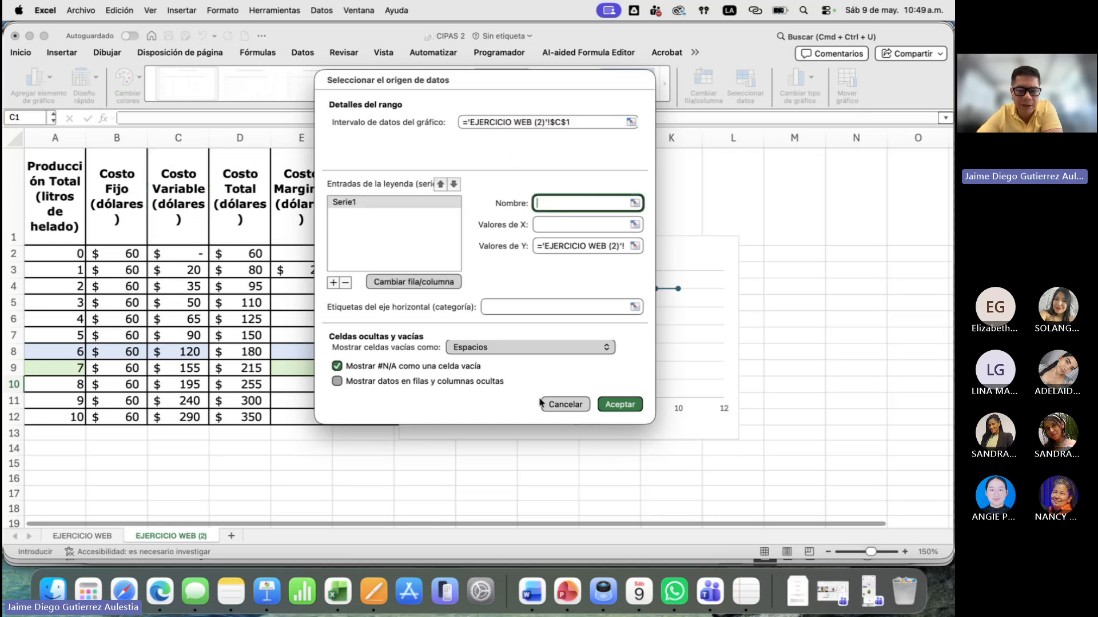
{"action": "left_click", "coordinate": [560, 406]}
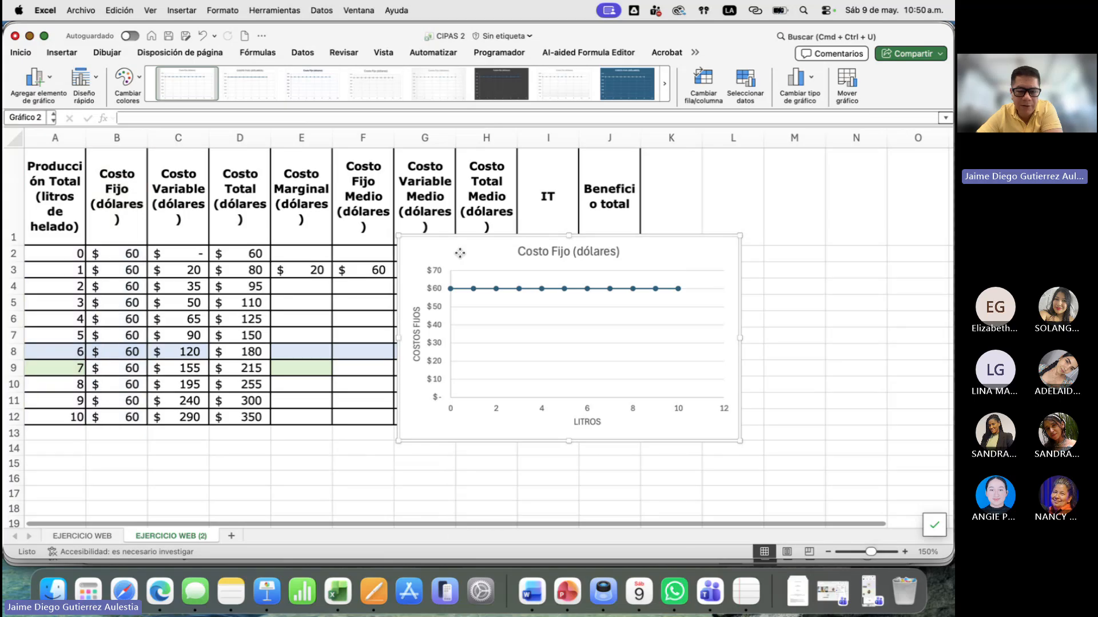
- Add a second data series to the chart and name it from the Costo Variable header in C1
{"action": "right_click", "coordinate": [461, 257]}
{"action": "left_click", "coordinate": [512, 268]}
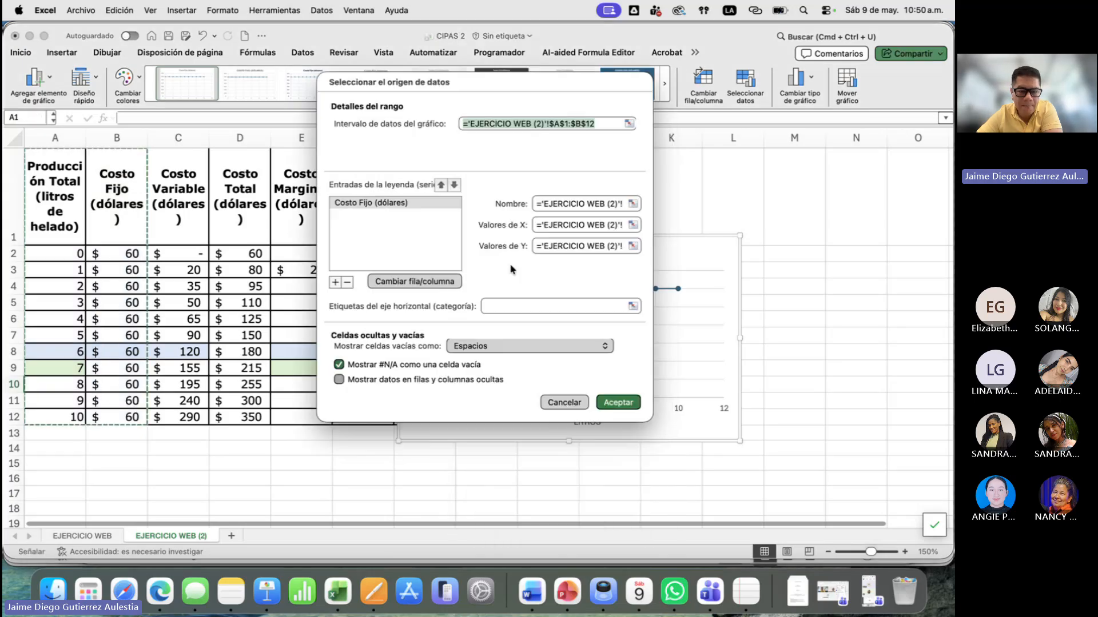
{"action": "left_click", "coordinate": [333, 283]}
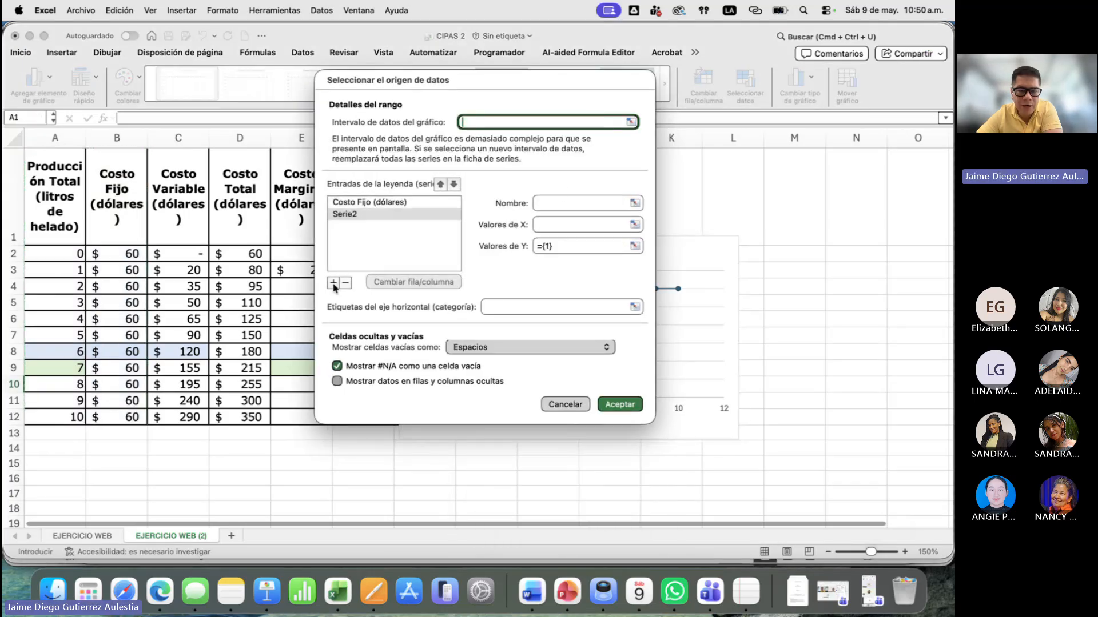
{"action": "left_click", "coordinate": [546, 203]}
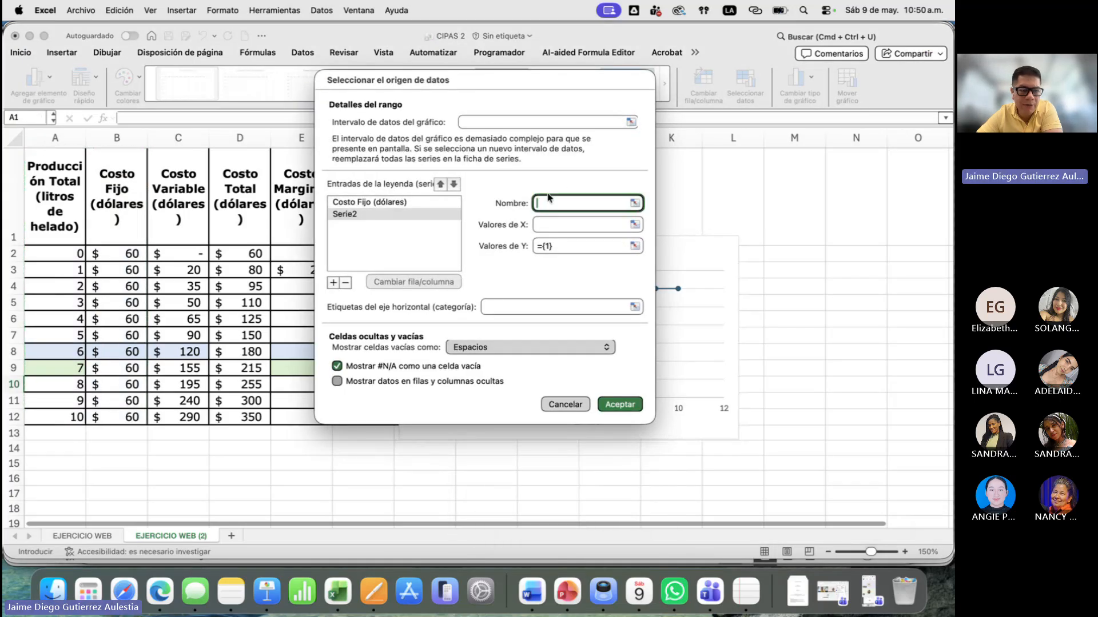
{"action": "left_click", "coordinate": [201, 203]}
{"action": "key", "text": "Tab"}
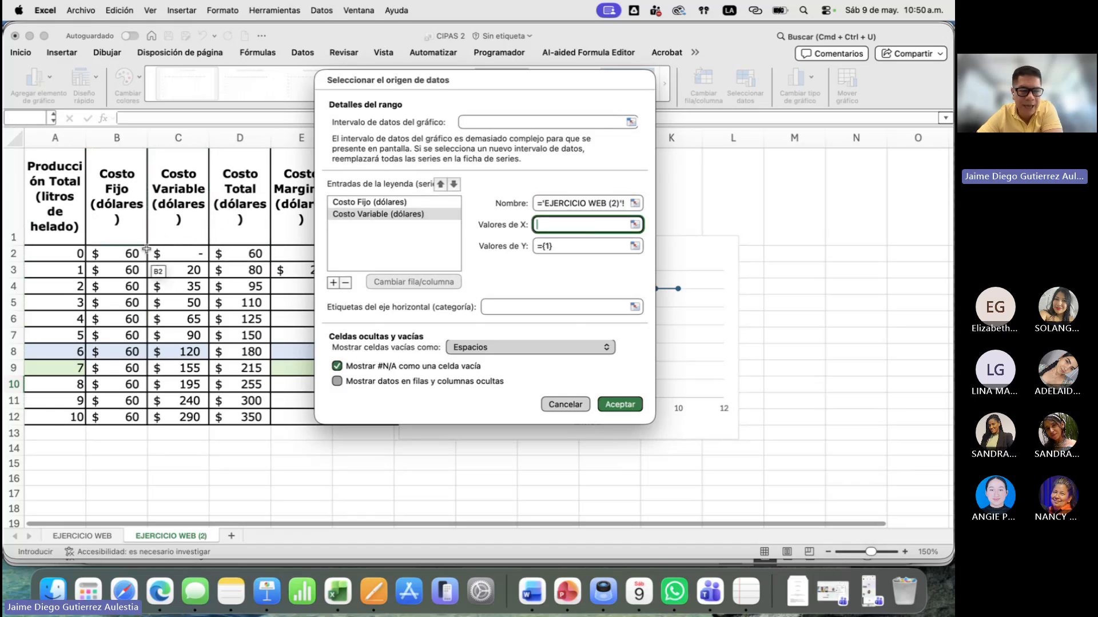
- Set the Costo Variable series' X values to A2:A12 and Y values to C2:C12, and apply the data source
{"action": "left_click_drag", "start_coordinate": [62, 253], "coordinate": [71, 417]}
{"action": "left_click", "coordinate": [634, 246]}
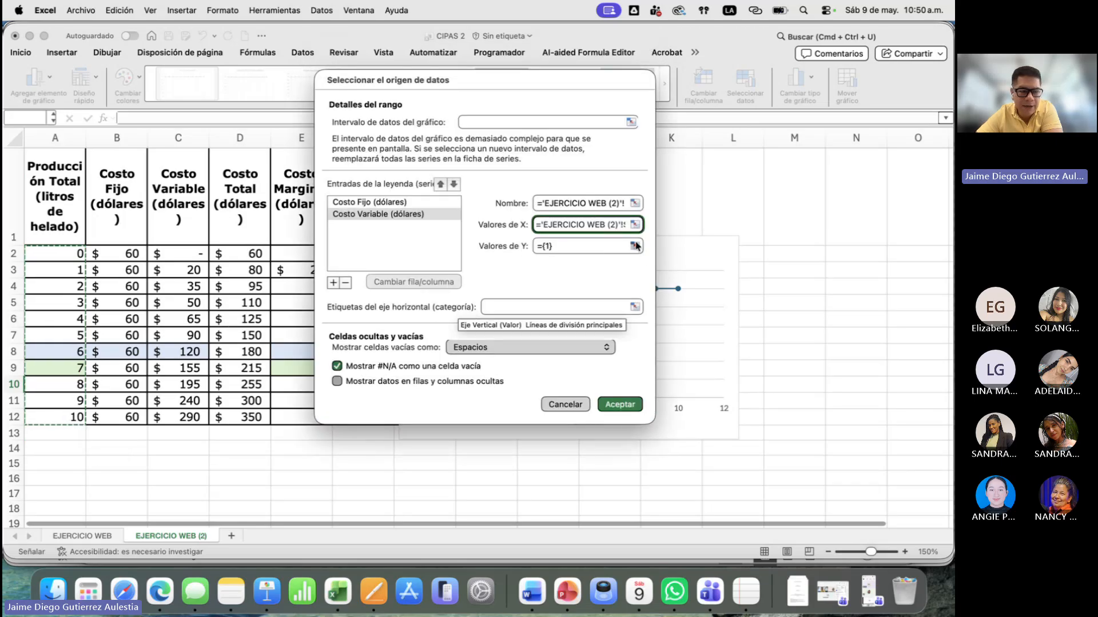
{"action": "left_click_drag", "start_coordinate": [186, 254], "coordinate": [188, 418]}
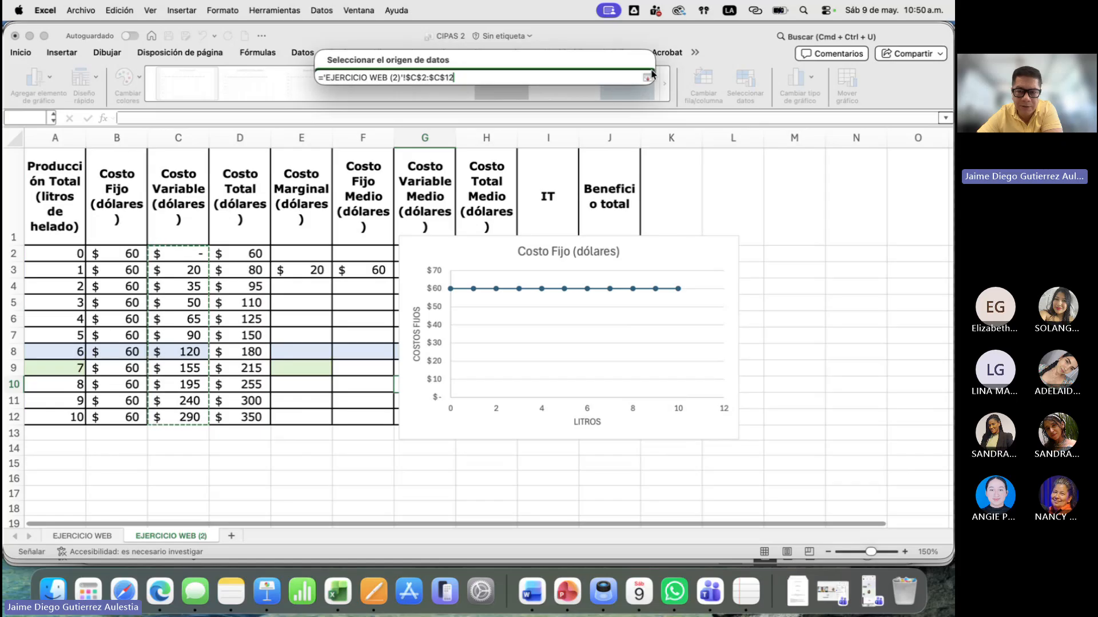
{"action": "left_click", "coordinate": [647, 78]}
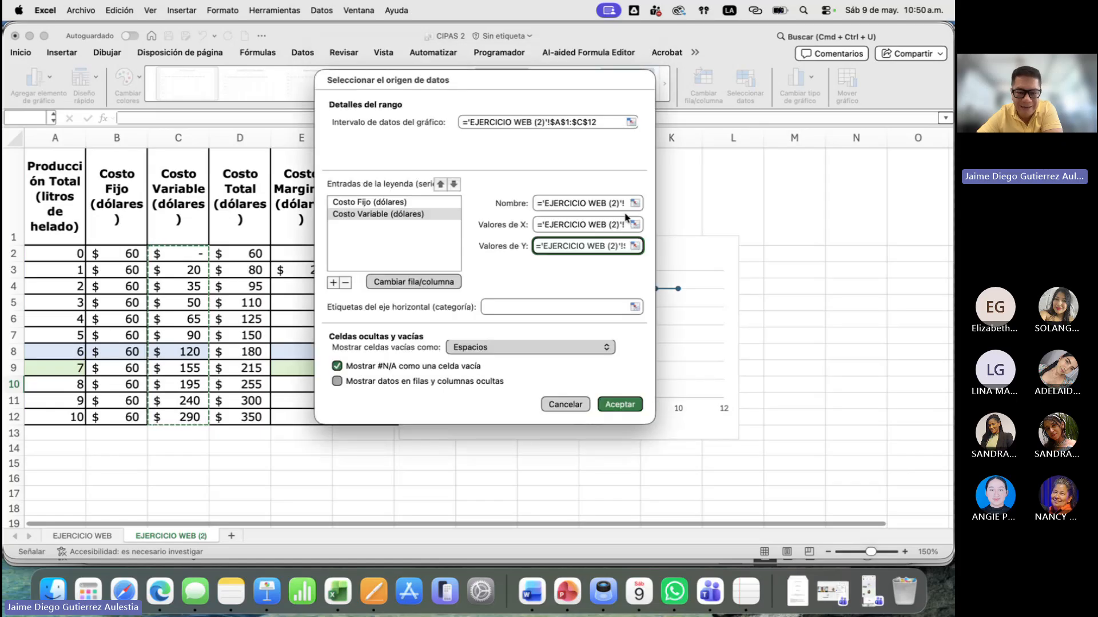
{"action": "left_click", "coordinate": [628, 406]}
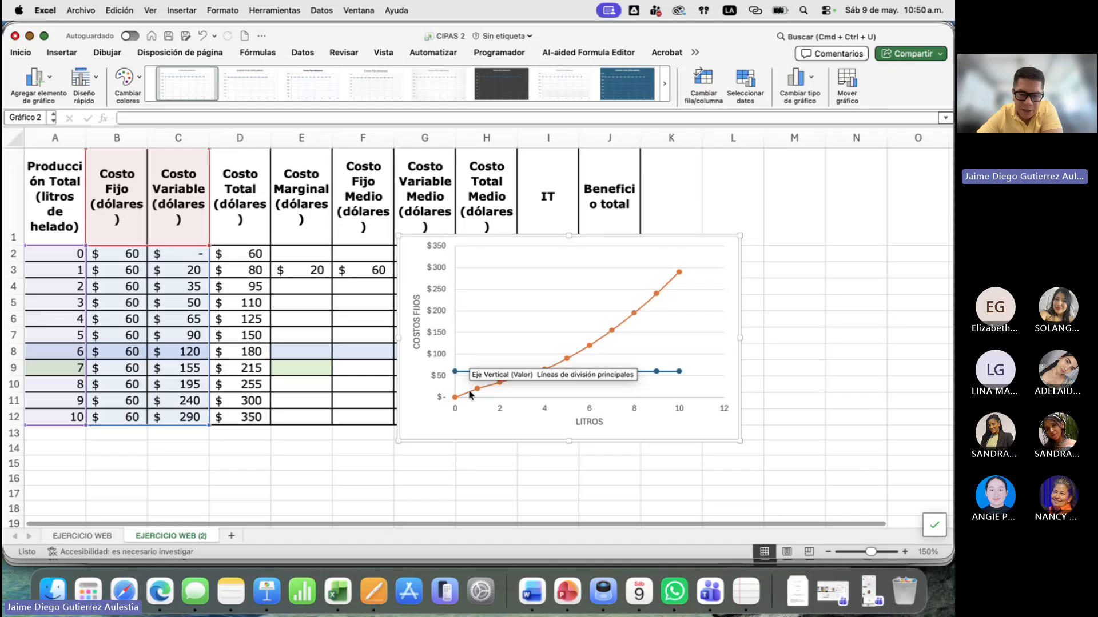
- Compare the chart's fixed and variable cost curves with the table by selecting A8:C8, the row for 6 litres
{"action": "mouse_move", "coordinate": [543, 376]}
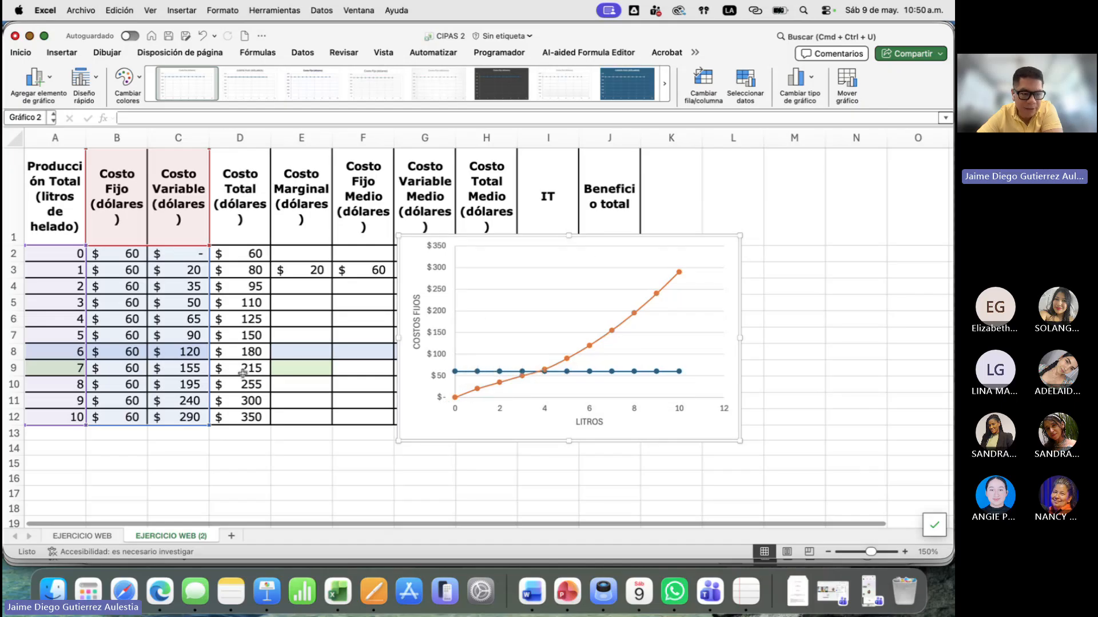
{"action": "left_click", "coordinate": [181, 351]}
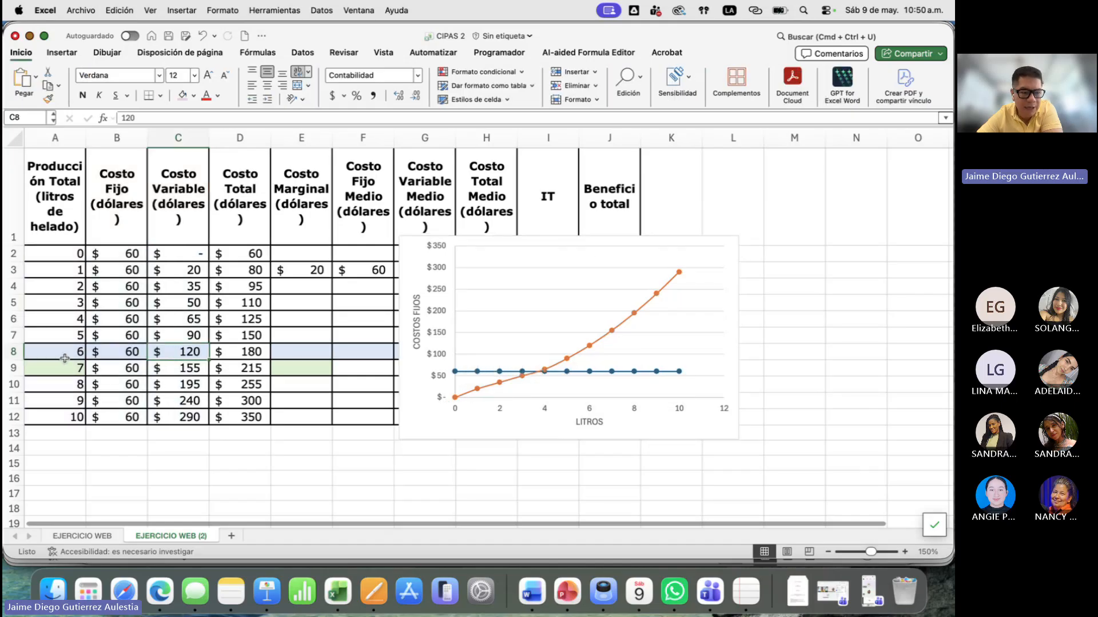
{"action": "left_click_drag", "start_coordinate": [67, 352], "coordinate": [188, 351]}
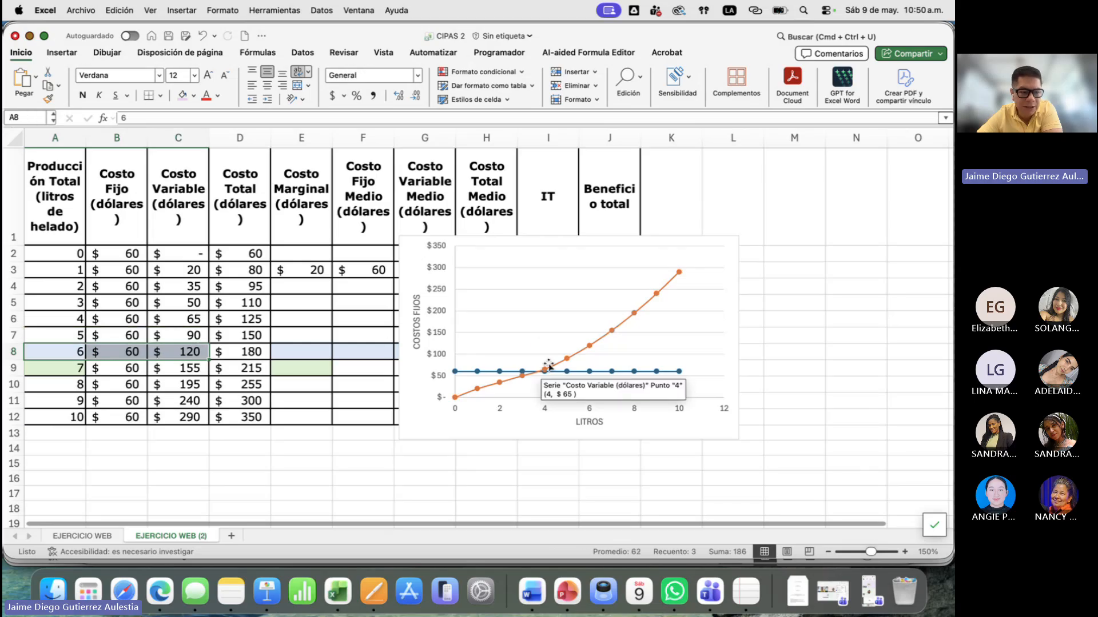
- Shade cells A5:C6, the rows for 3 and 4 litres, with a light pink fill
{"action": "left_click", "coordinate": [159, 336]}
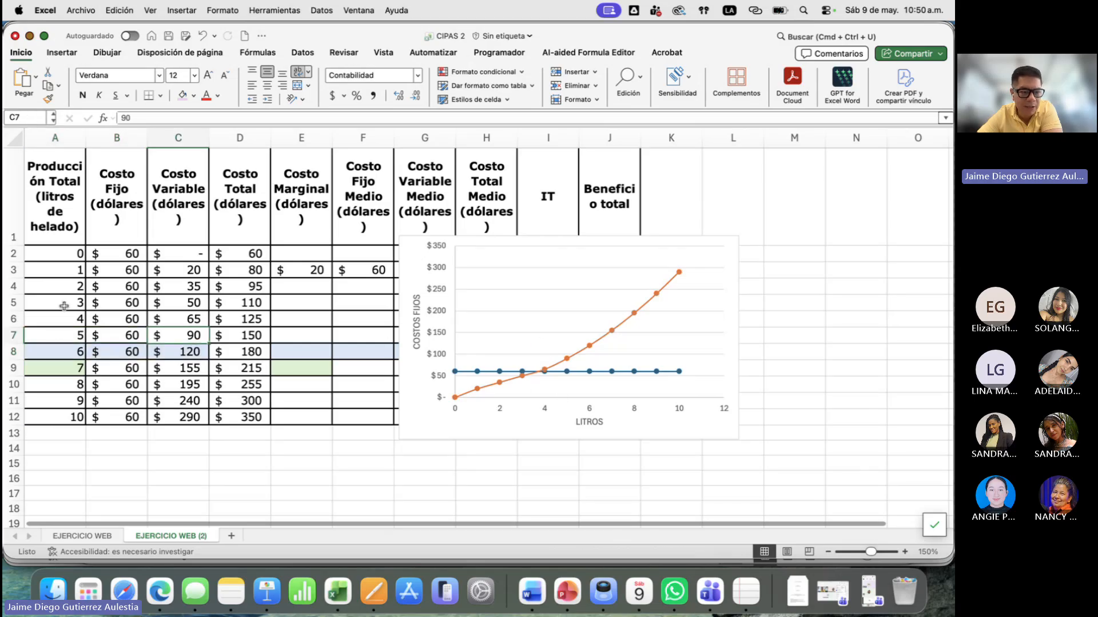
{"action": "left_click_drag", "start_coordinate": [64, 307], "coordinate": [193, 327]}
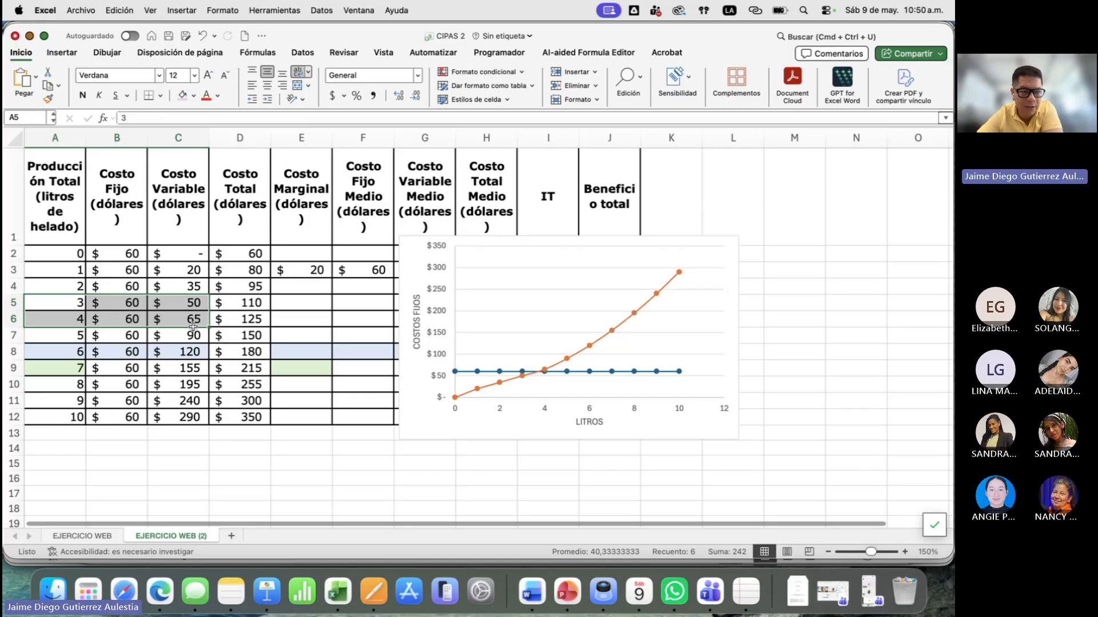
{"action": "left_click", "coordinate": [182, 96]}
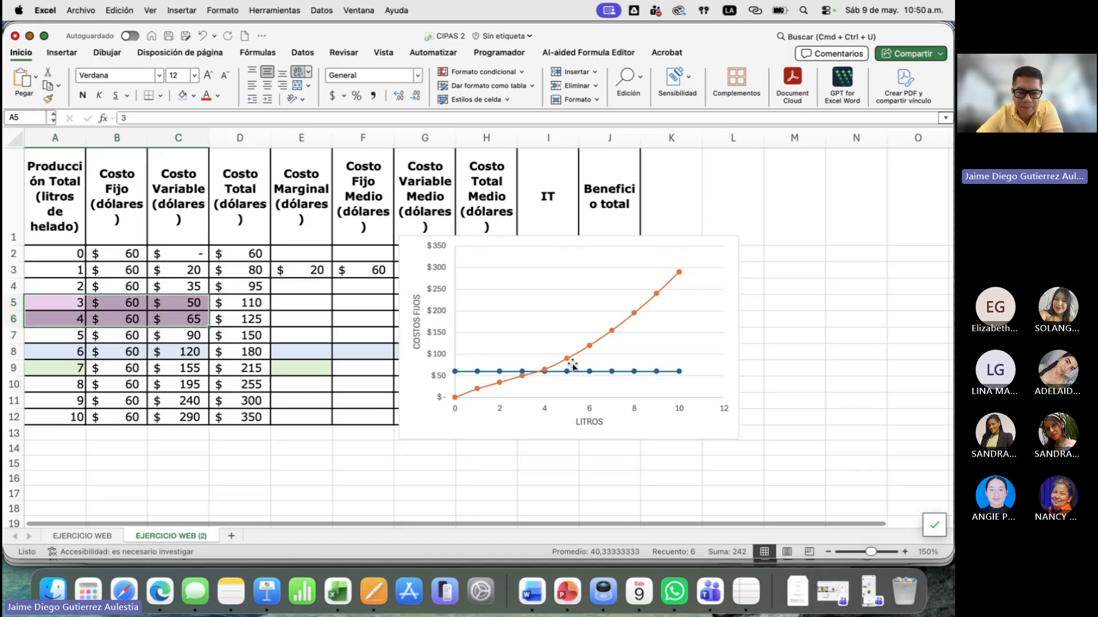
{"action": "left_click", "coordinate": [212, 314]}
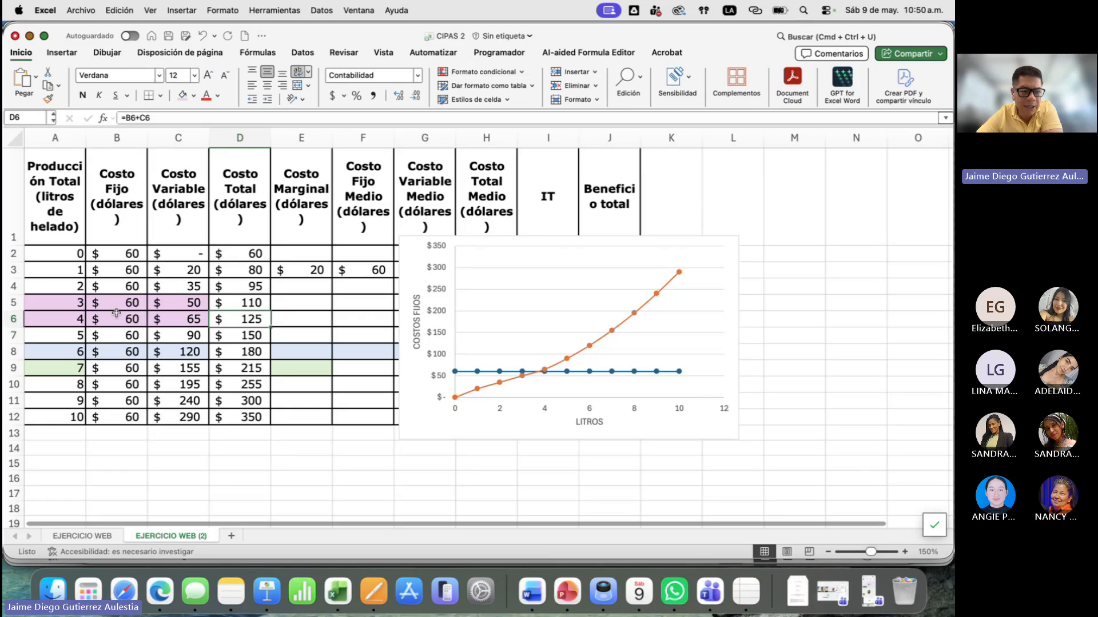
{"action": "left_click_drag", "start_coordinate": [113, 320], "coordinate": [167, 304]}
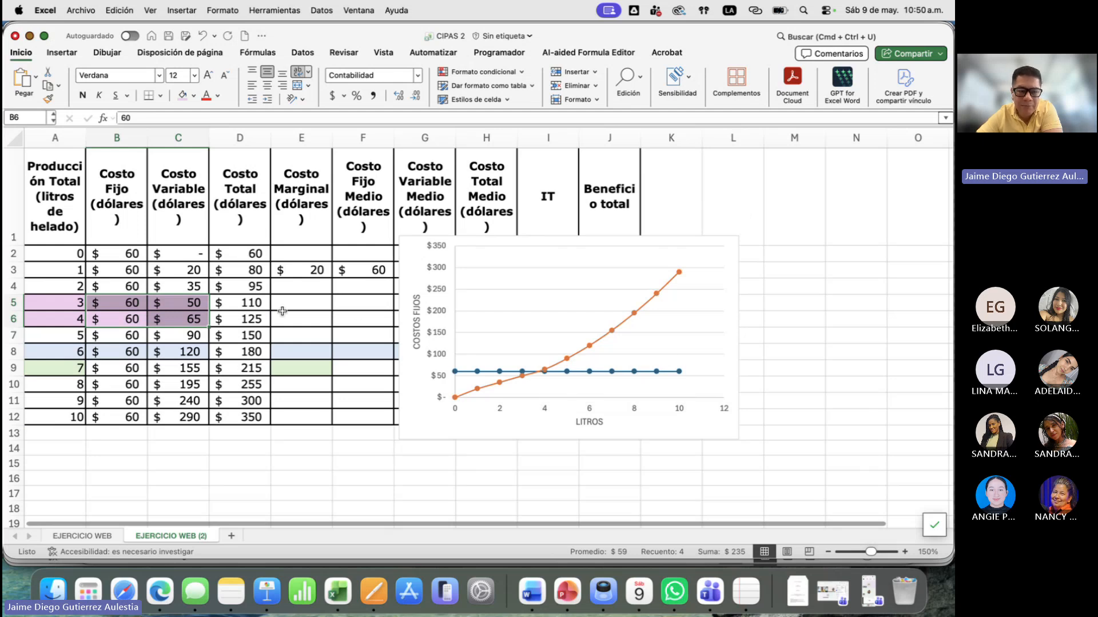
{"action": "left_click", "coordinate": [191, 422]}
{"action": "left_click", "coordinate": [243, 416]}
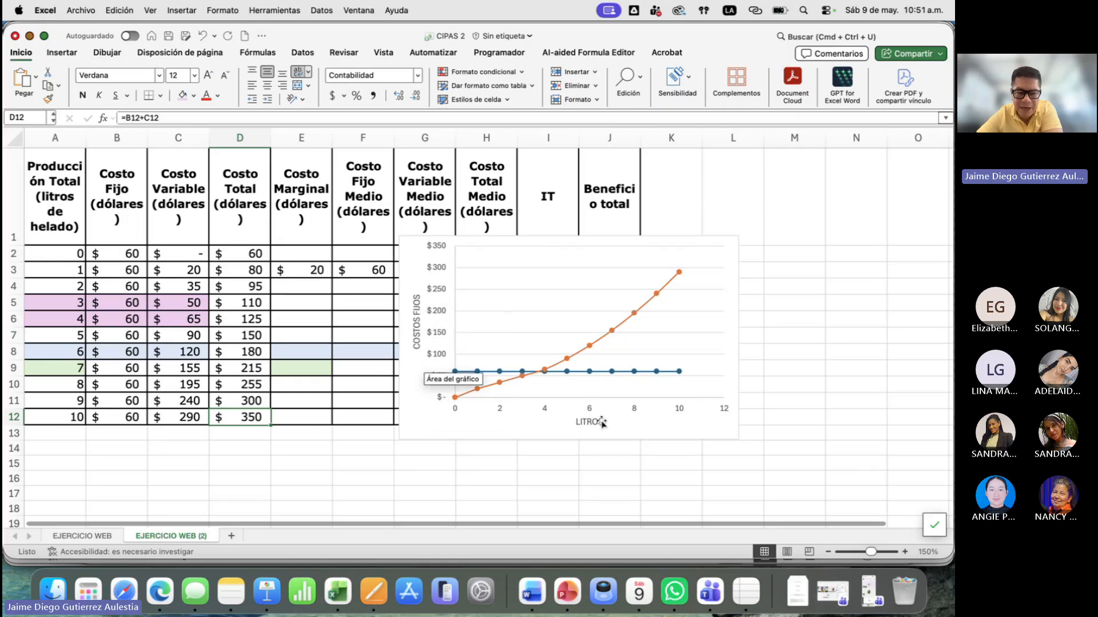
- Change the chart's vertical axis title to DOLARES
{"action": "left_click", "coordinate": [418, 332]}
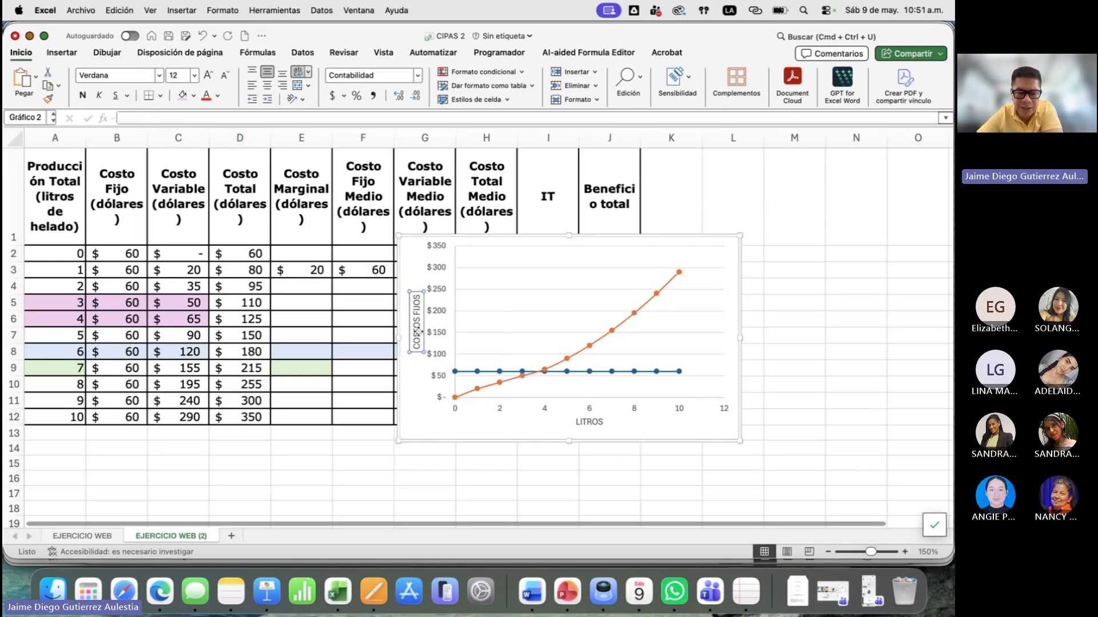
{"action": "double_click", "coordinate": [417, 332]}
{"action": "type", "text": "PES"}
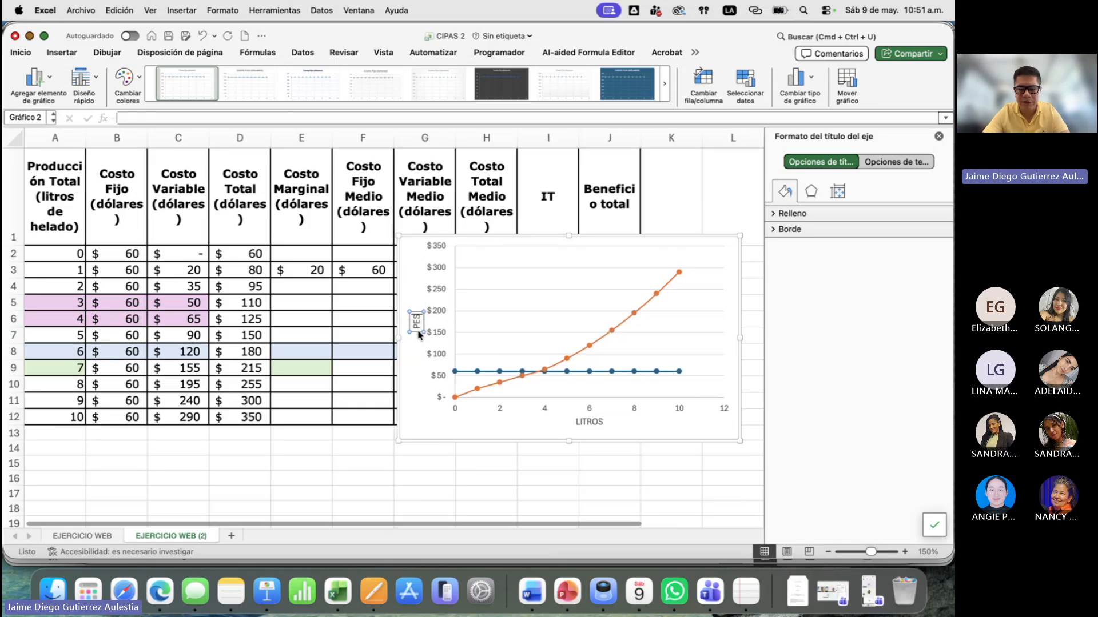
{"action": "type", "text": "OS"}
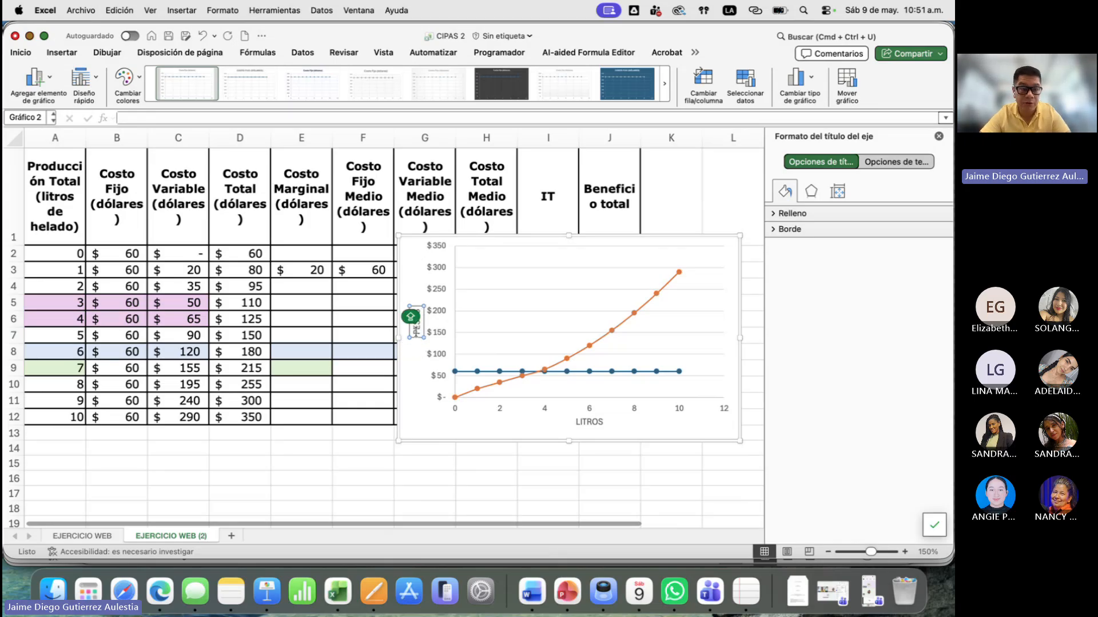
{"action": "type", "text": "DOLARES"}
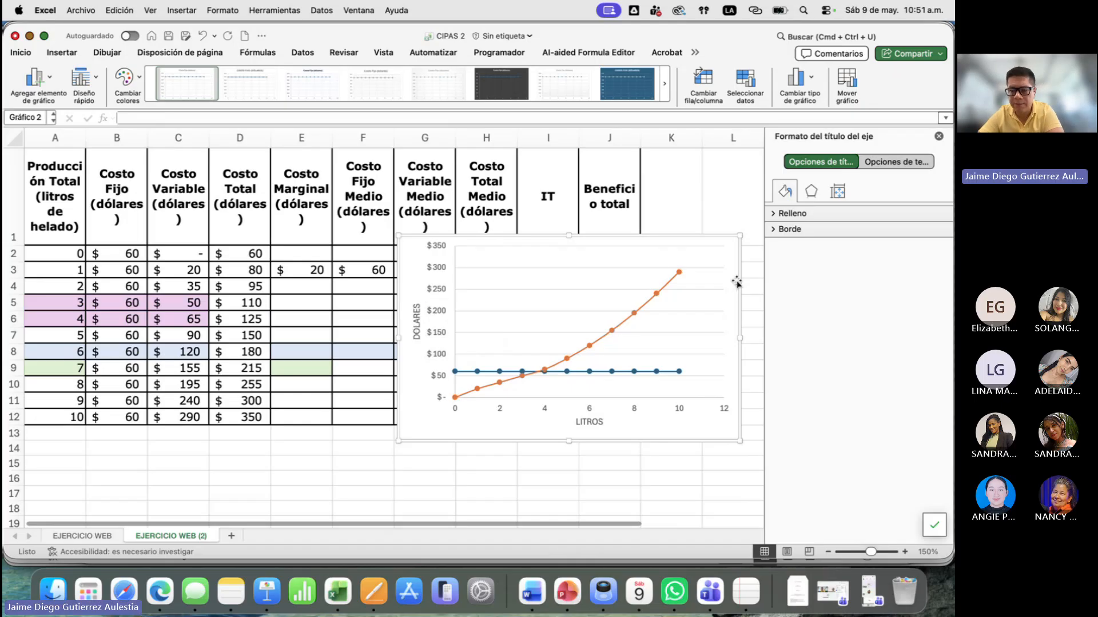
- Apply the quick layout with a chart title, axis titles and a legend on the right side of the chart
{"action": "left_click", "coordinate": [734, 283]}
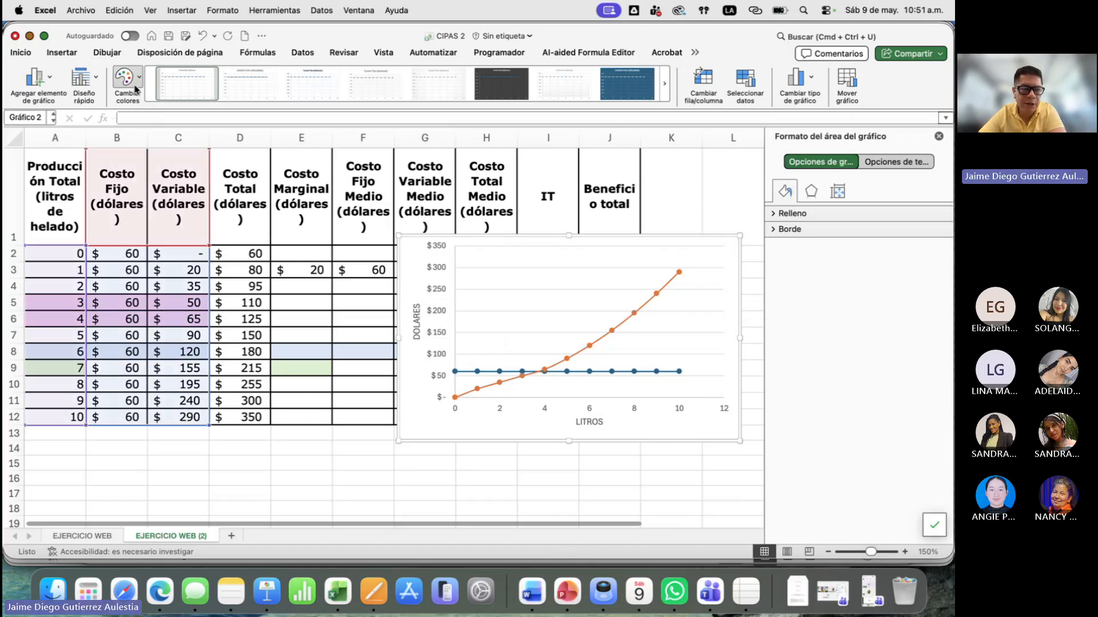
{"action": "left_click", "coordinate": [90, 81]}
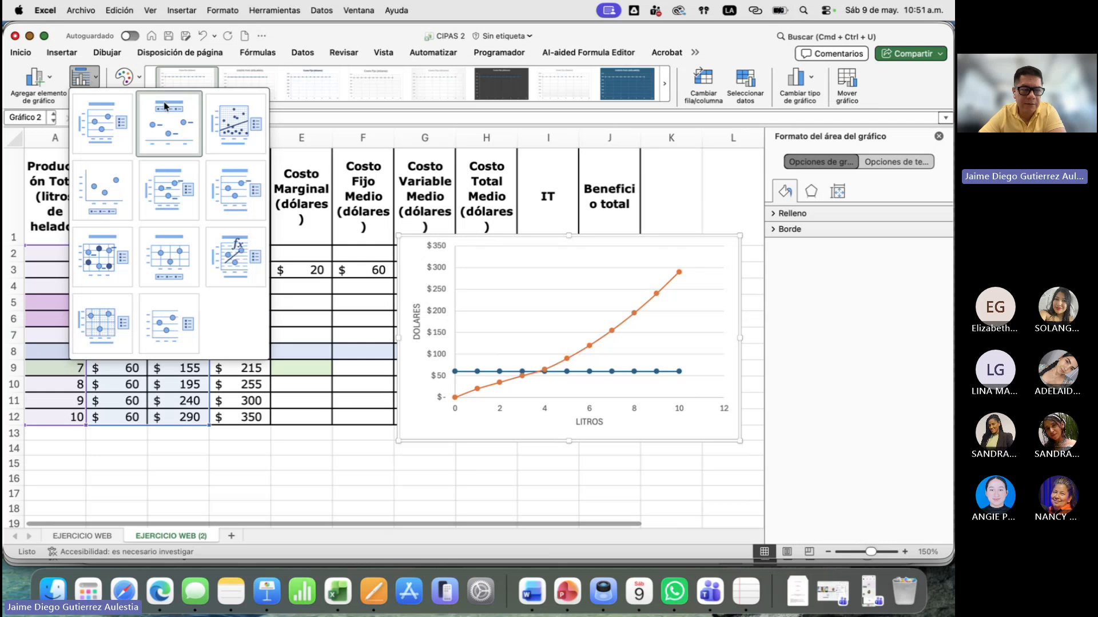
{"action": "left_click", "coordinate": [102, 122]}
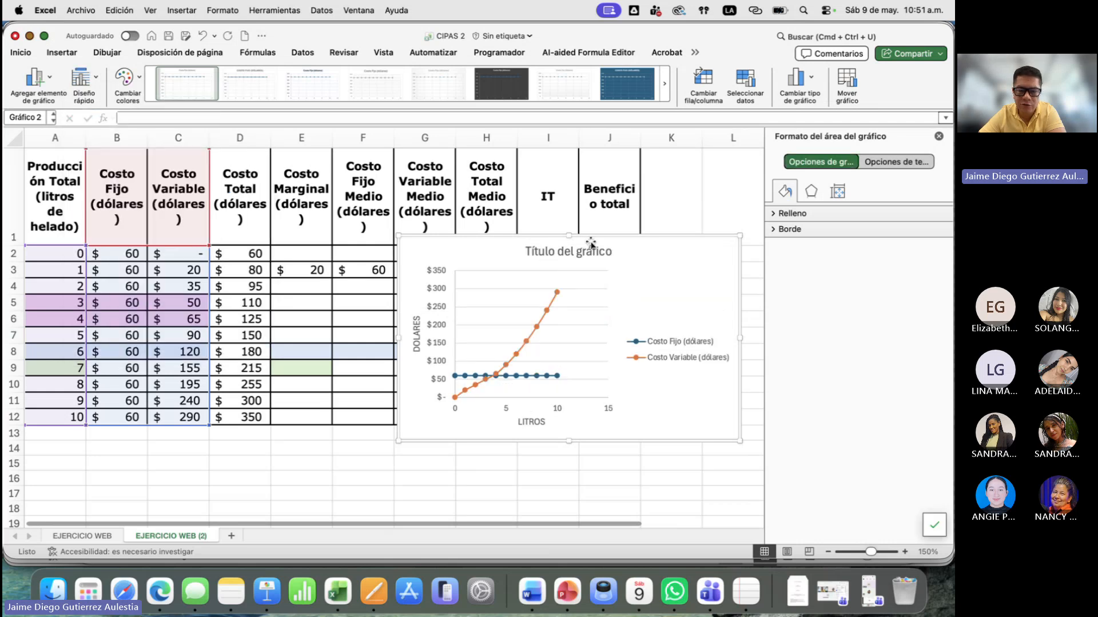
- Title the chart COSTOS EN PRODUCCIÓN DE HELADOS
{"action": "double_click", "coordinate": [568, 255]}
{"action": "triple_click", "coordinate": [569, 258]}
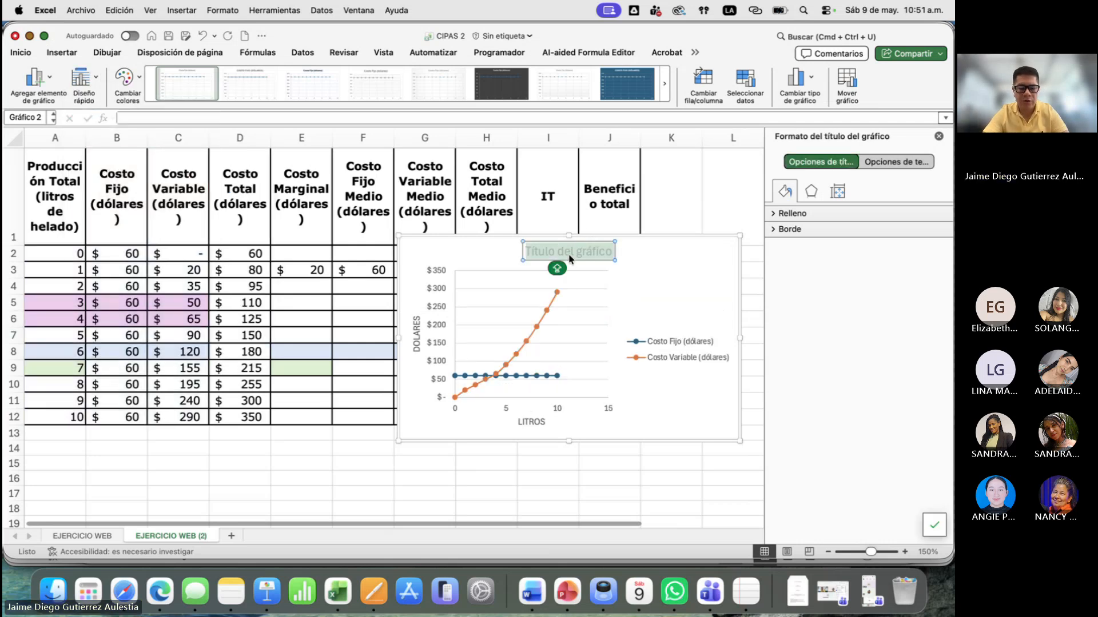
{"action": "type", "text": "COSTOS EN"}
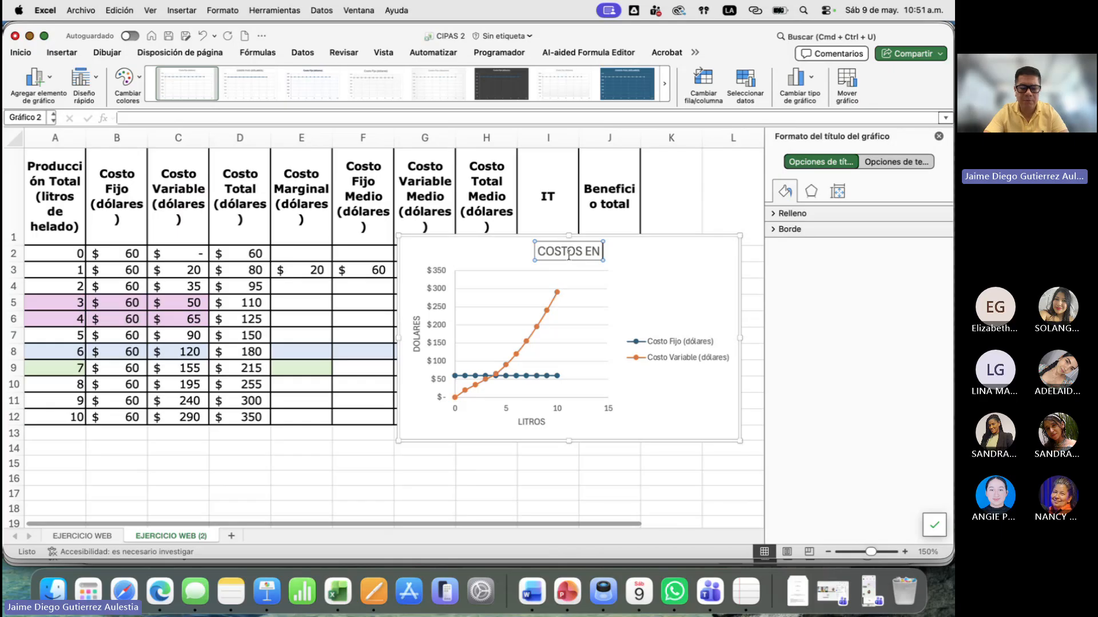
{"action": "type", "text": " PRODUCCIÓN DE"}
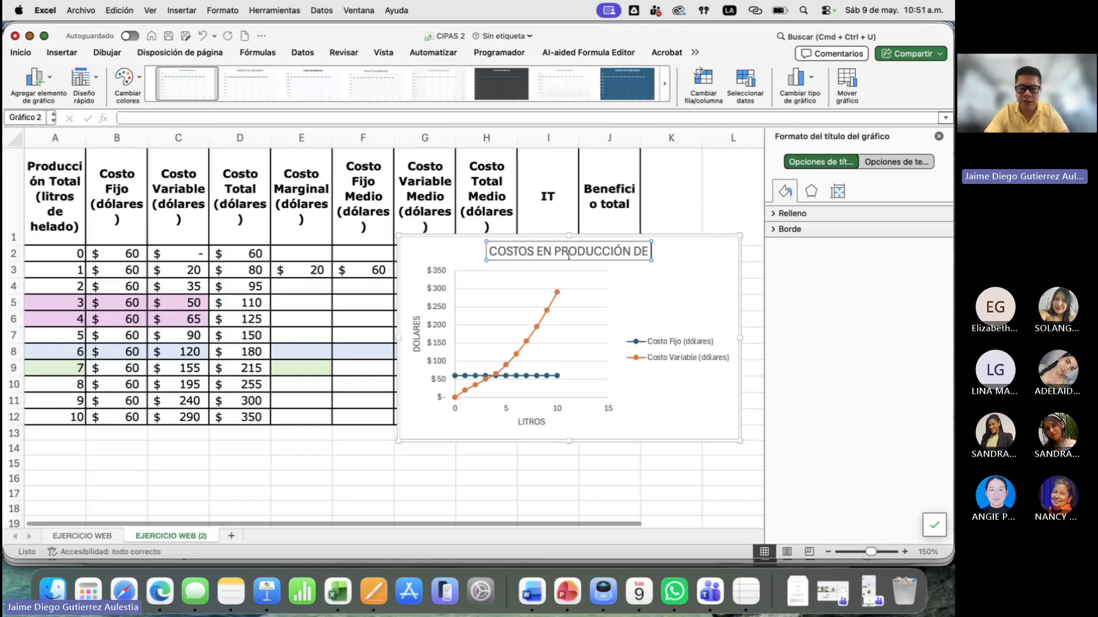
{"action": "type", "text": " HEL"}
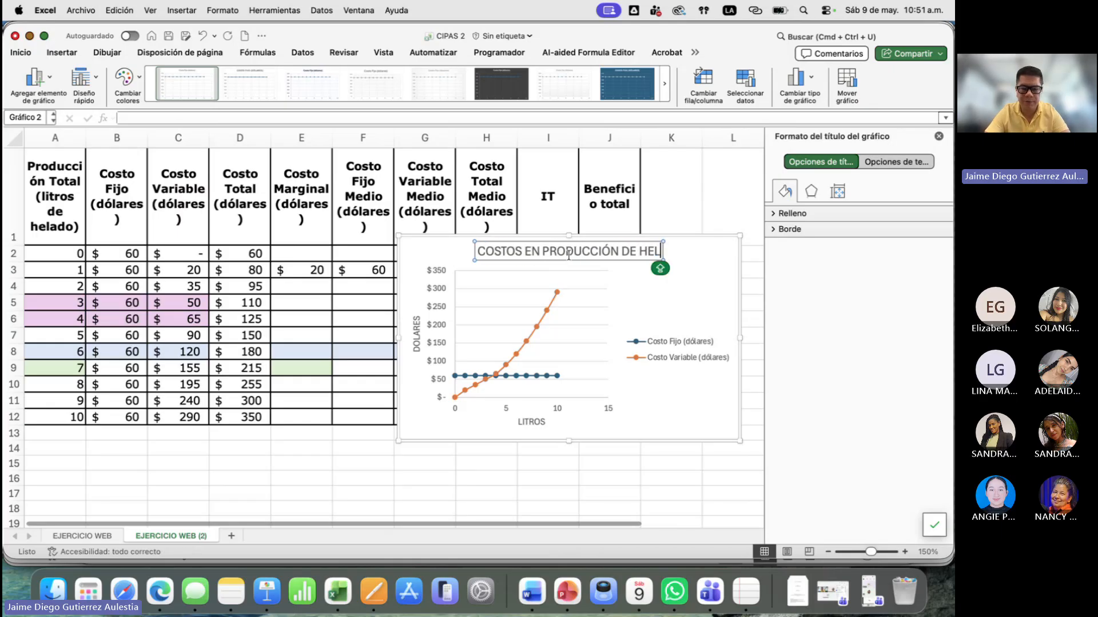
{"action": "type", "text": "ADOS"}
- Delete the chart's legend and close the formatting pane
{"action": "left_click", "coordinate": [688, 341]}
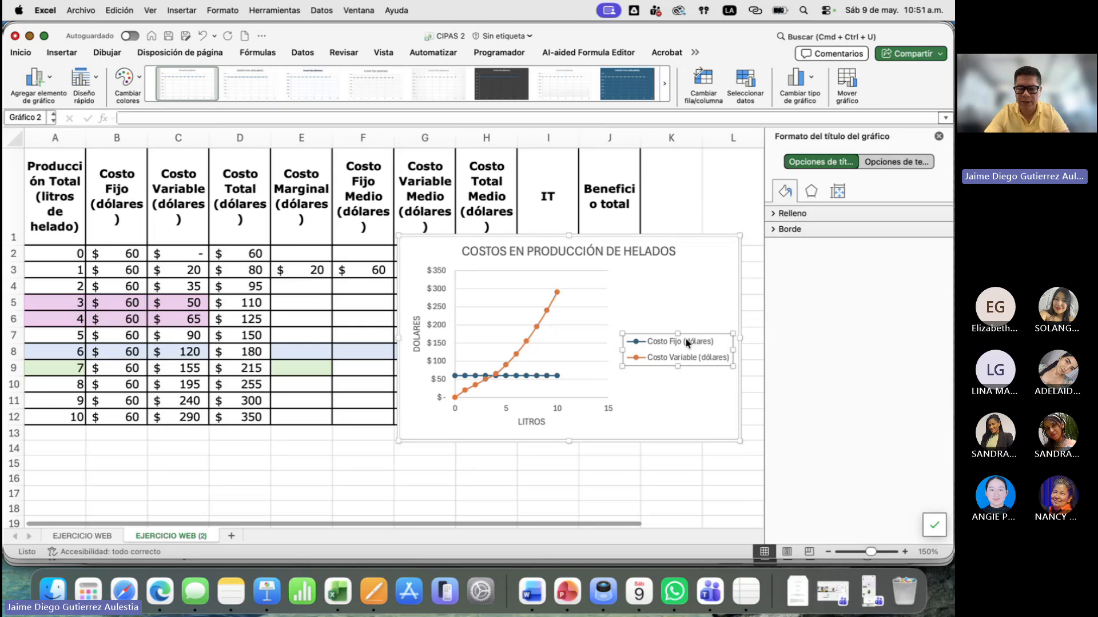
{"action": "key", "text": "Delete"}
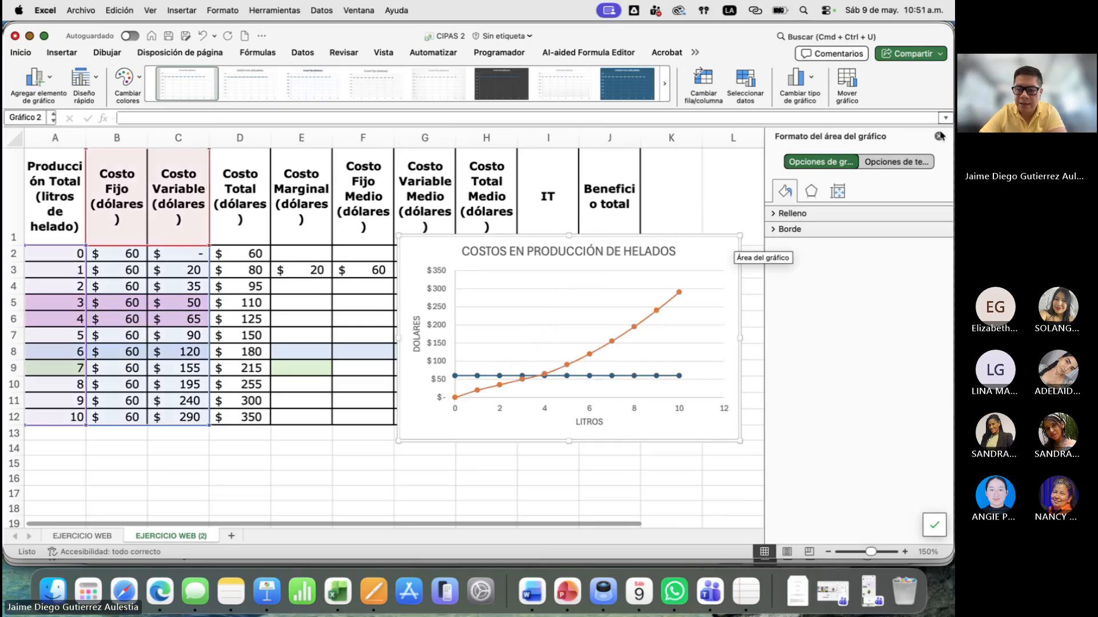
{"action": "left_click", "coordinate": [939, 136]}
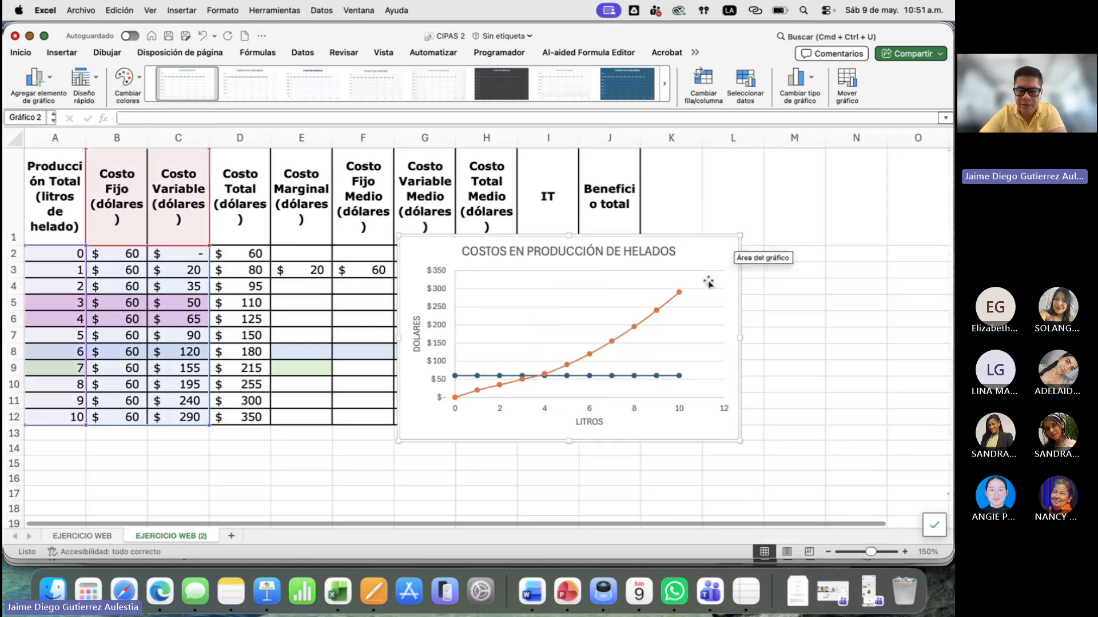
- Add a third data series to the chart and name it from the Costo Total header in D1
{"action": "mouse_move", "coordinate": [656, 314]}
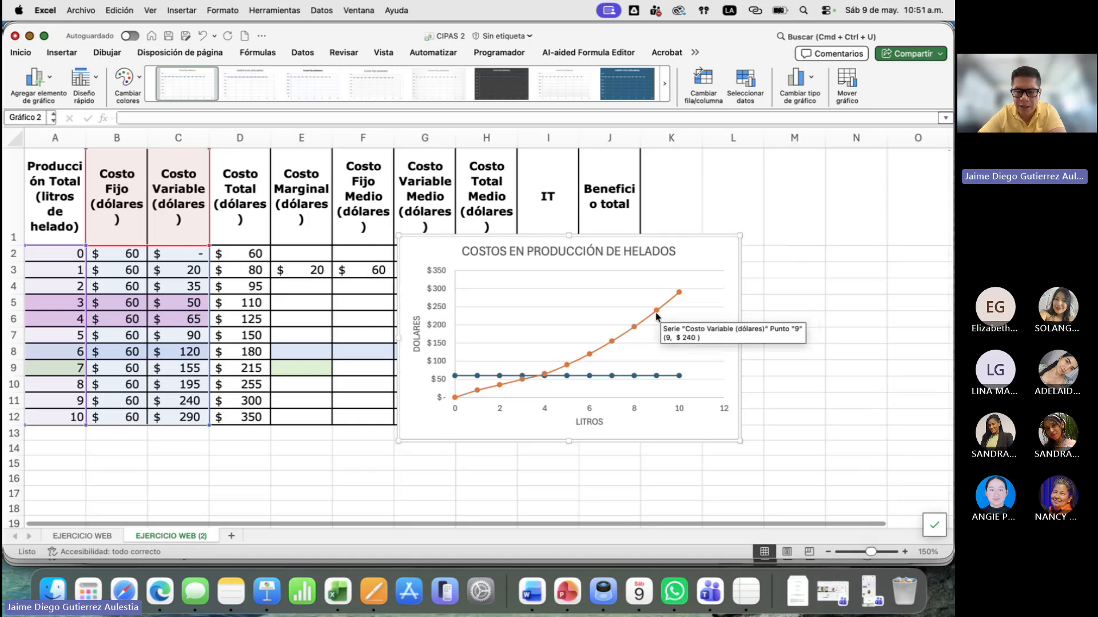
{"action": "mouse_move", "coordinate": [639, 382]}
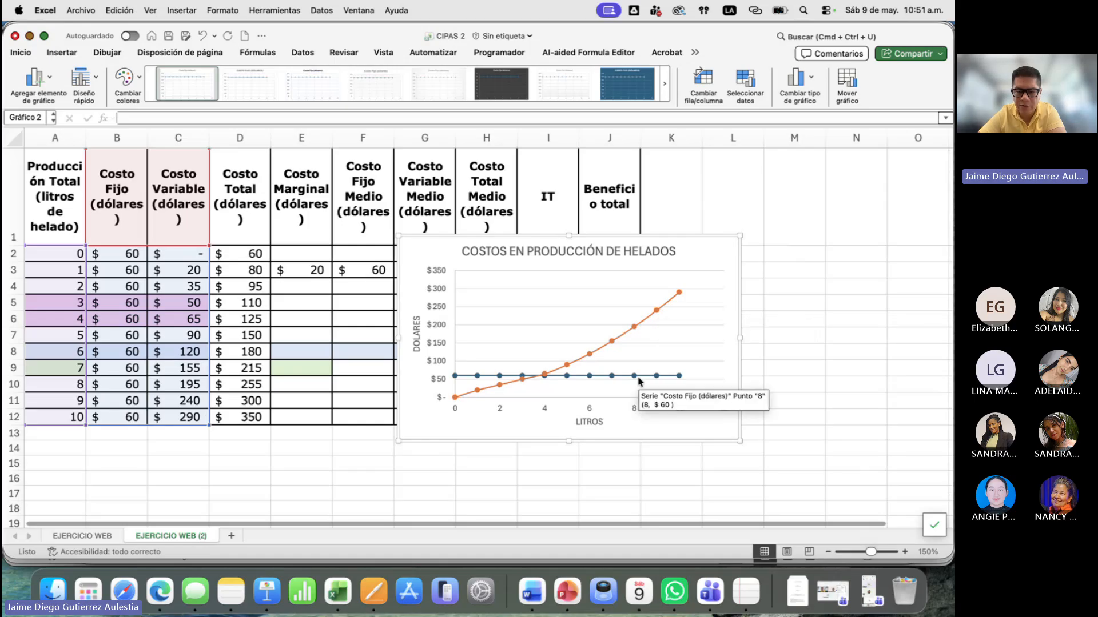
{"action": "right_click", "coordinate": [699, 258]}
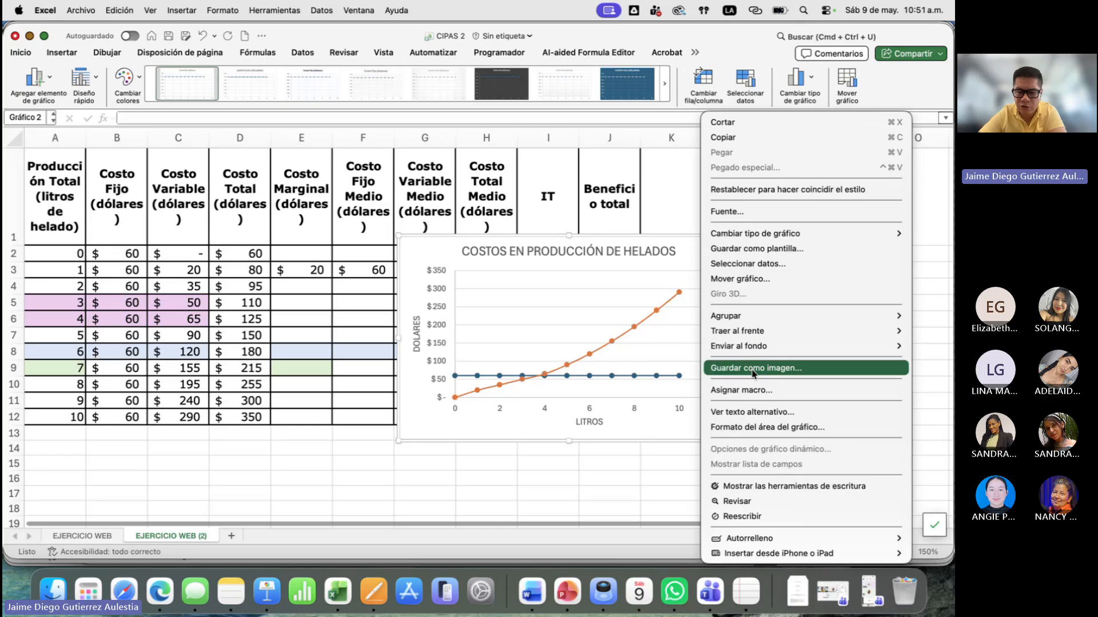
{"action": "left_click", "coordinate": [769, 264]}
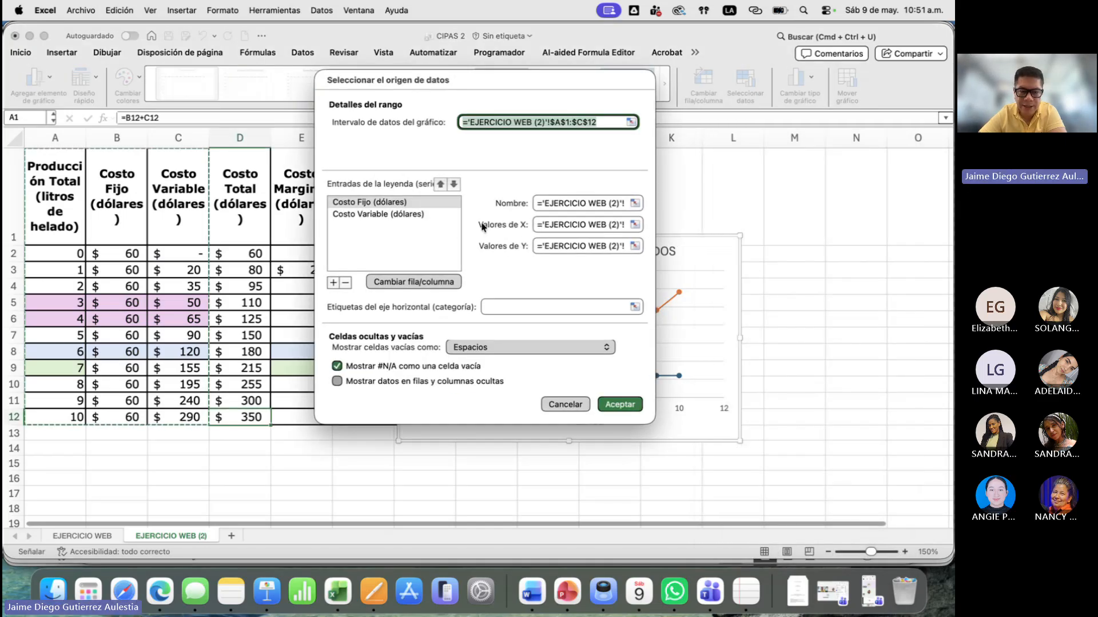
{"action": "left_click", "coordinate": [334, 282]}
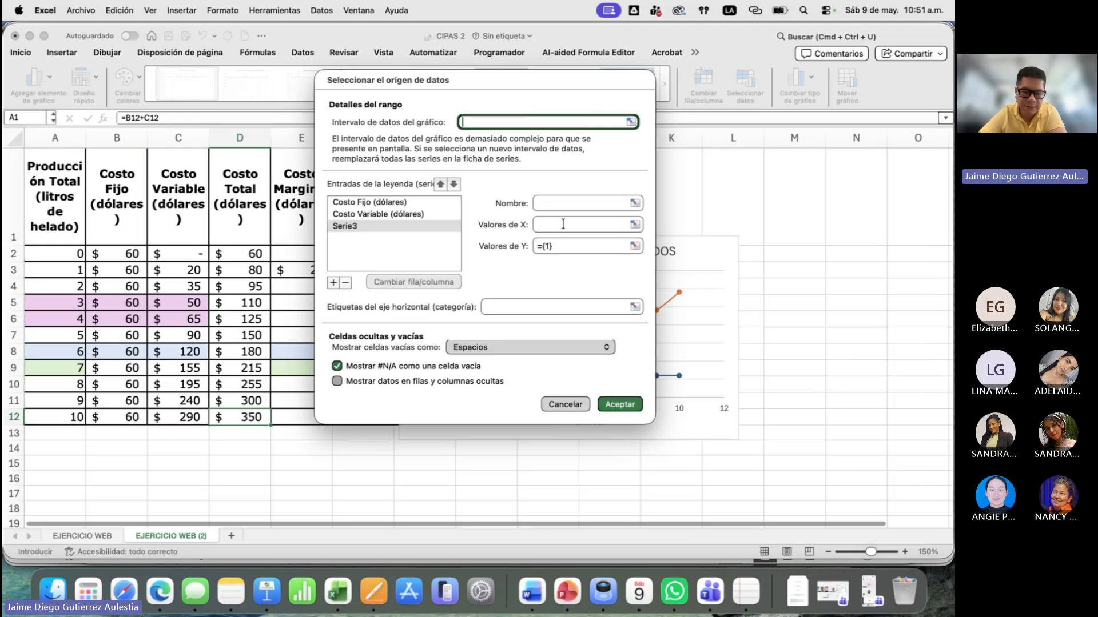
{"action": "left_click", "coordinate": [572, 204]}
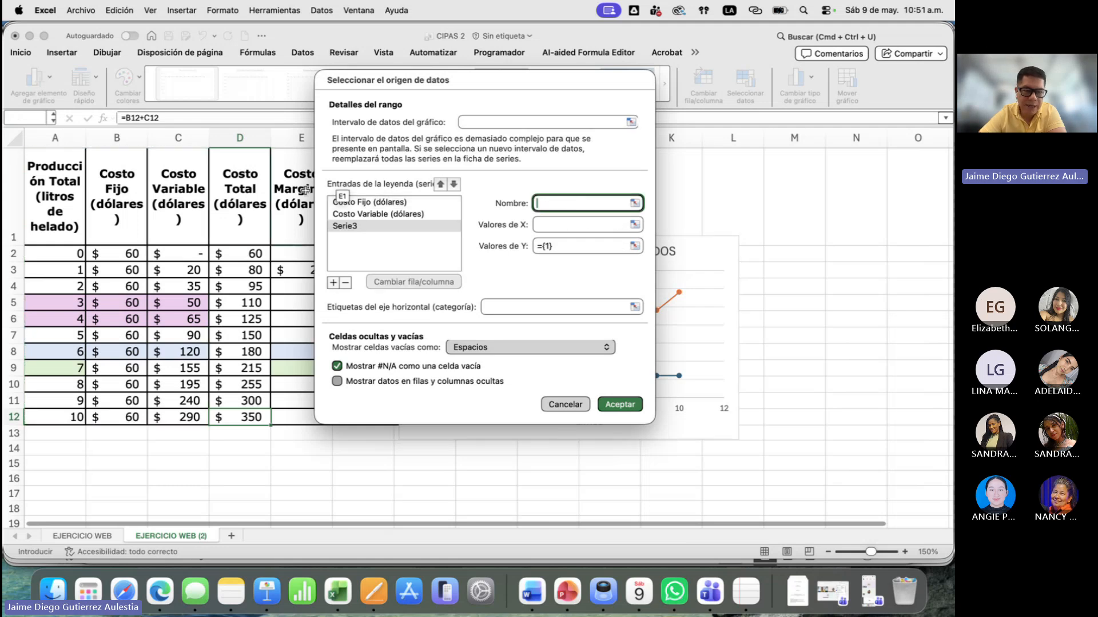
{"action": "left_click", "coordinate": [237, 198]}
{"action": "key", "text": "Tab"}
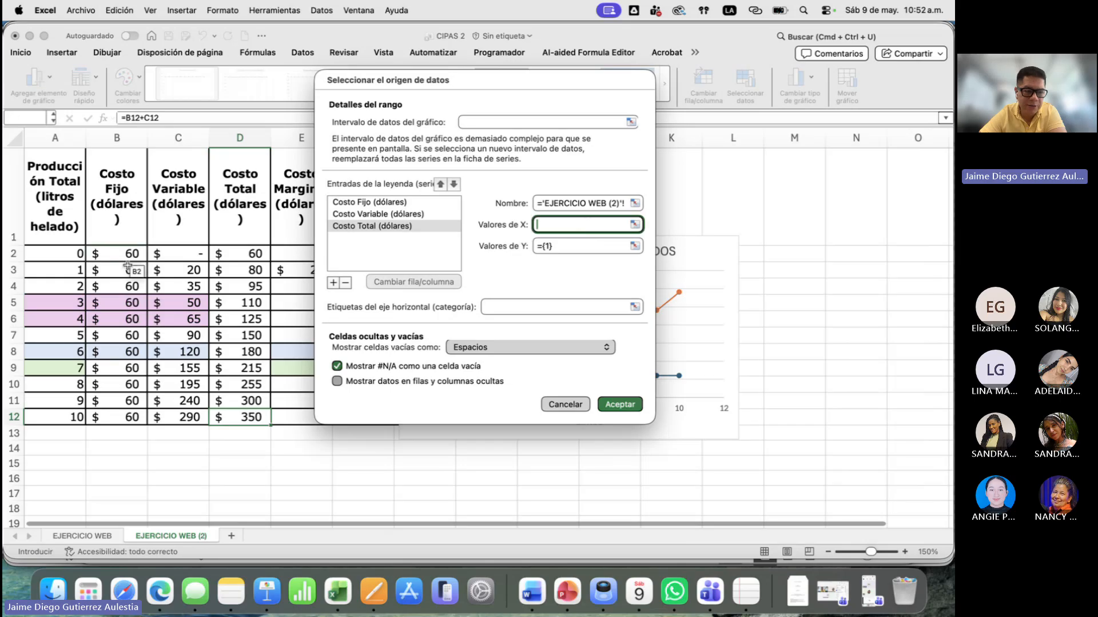
- Set the Costo Total series' X values to A2:A12 and Y values to D2:D12, and apply the data source
{"action": "left_click_drag", "start_coordinate": [77, 253], "coordinate": [69, 417]}
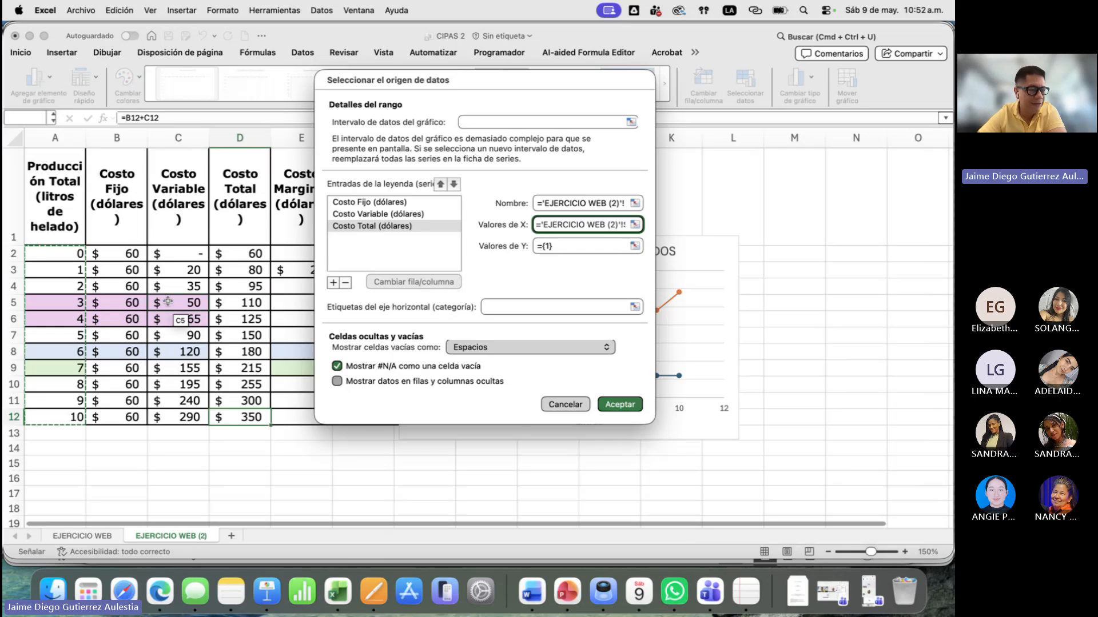
{"action": "left_click", "coordinate": [635, 246]}
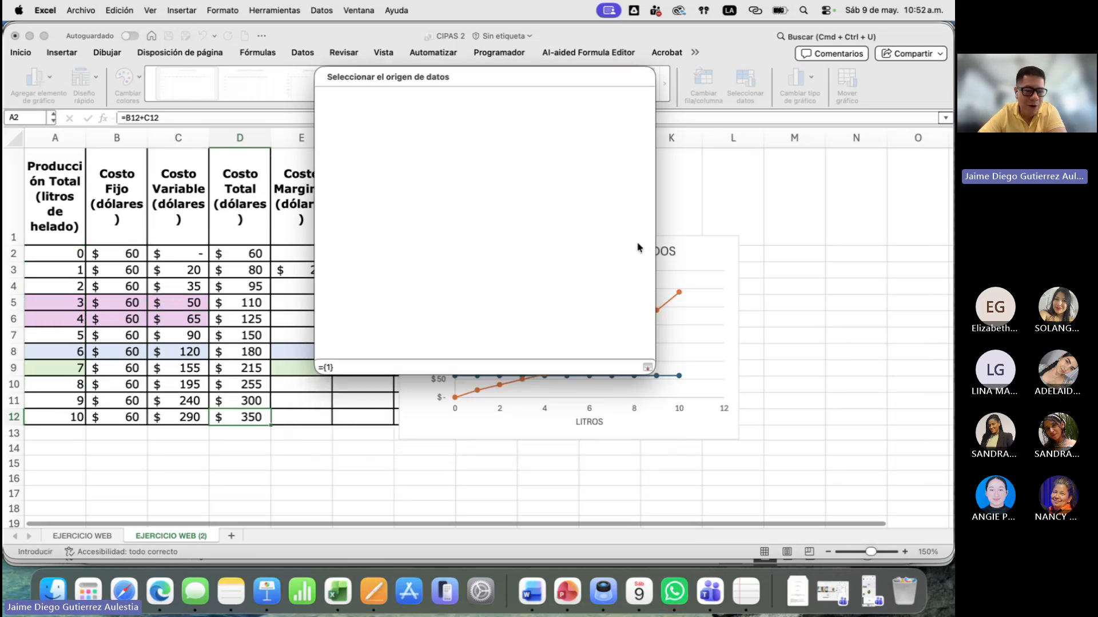
{"action": "left_click_drag", "start_coordinate": [246, 254], "coordinate": [246, 417]}
{"action": "left_click", "coordinate": [647, 77]}
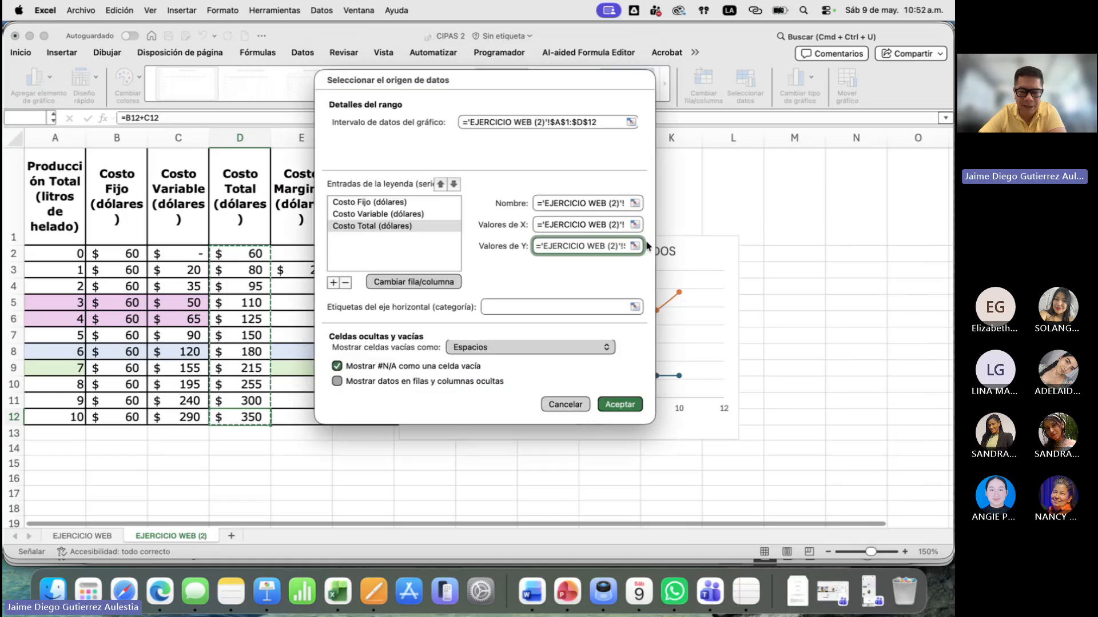
{"action": "left_click", "coordinate": [619, 405]}
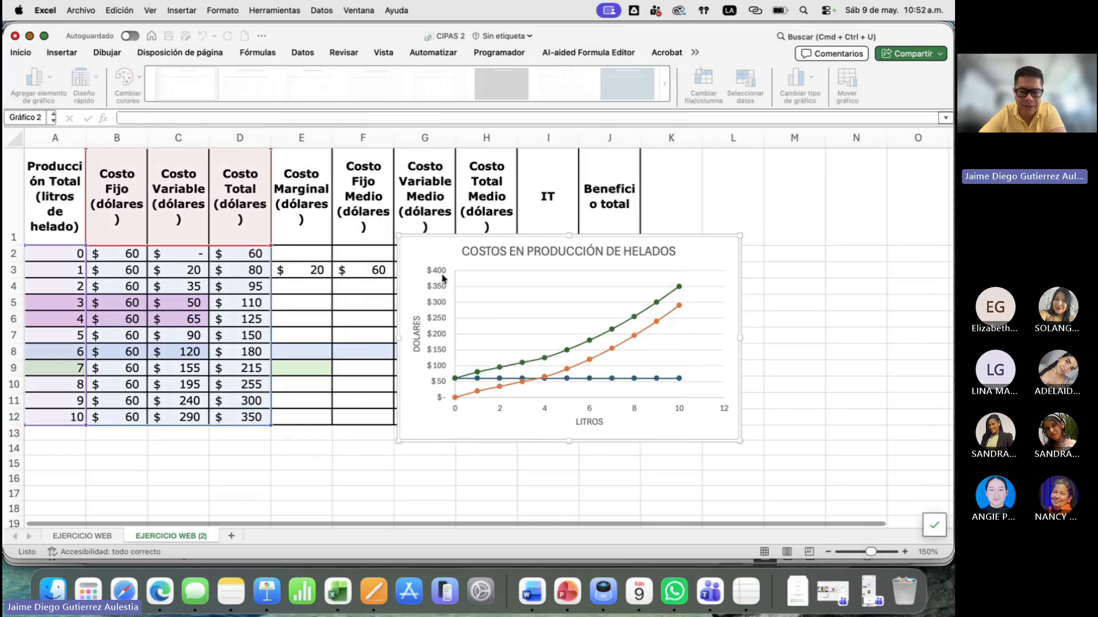
- Reapply the quick layout with the legend on the chart's right side and widen the chart to span columns E to N
{"action": "left_click", "coordinate": [93, 96]}
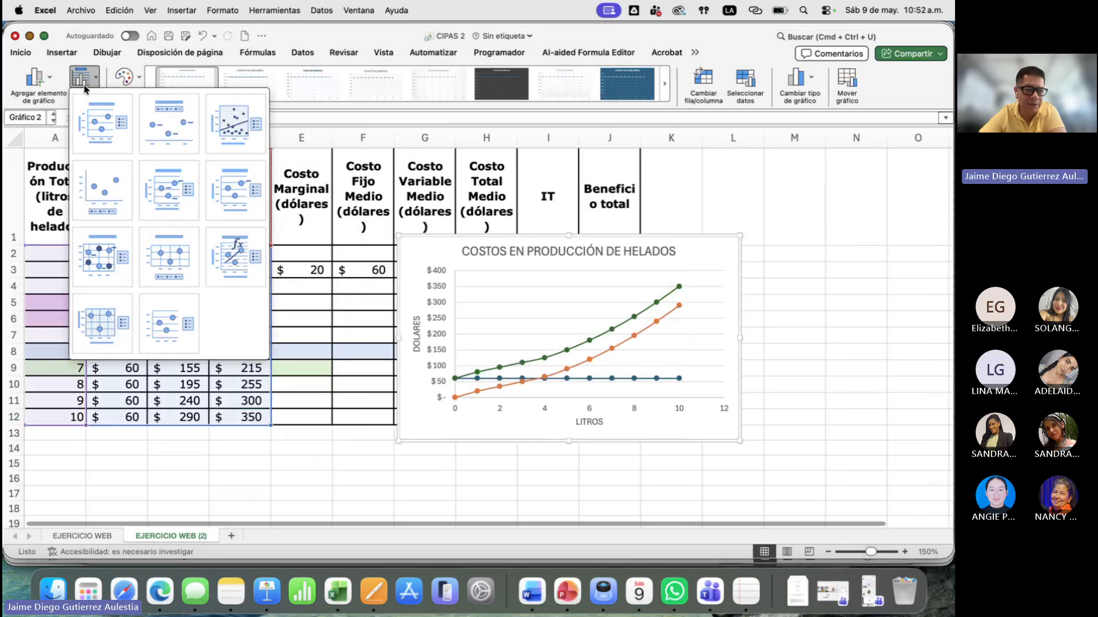
{"action": "left_click", "coordinate": [108, 123]}
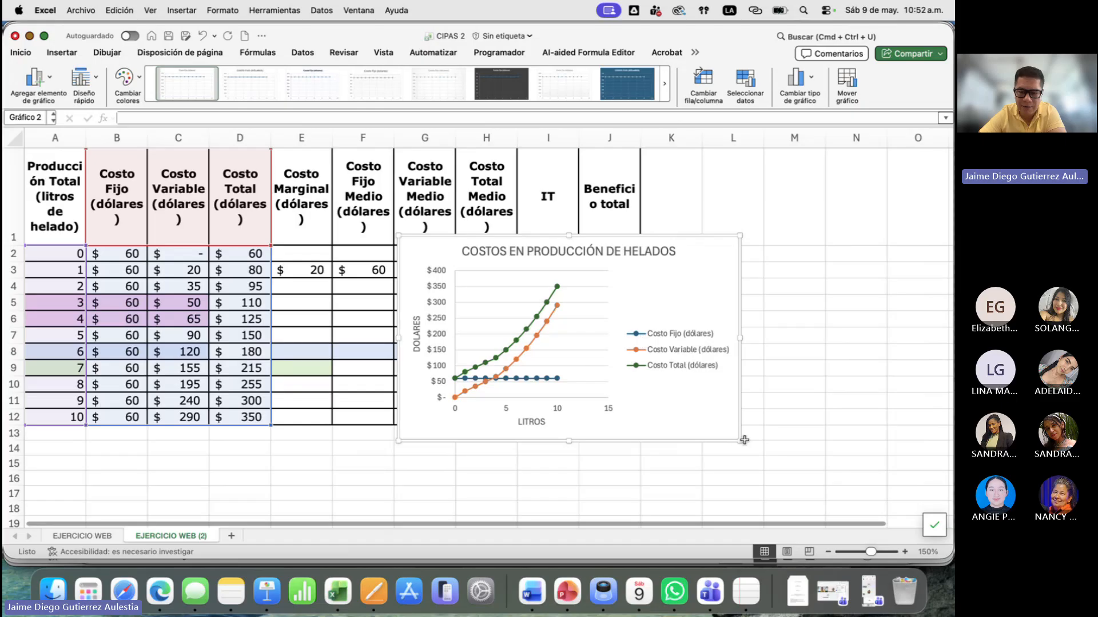
{"action": "left_click_drag", "start_coordinate": [741, 440], "coordinate": [885, 446]}
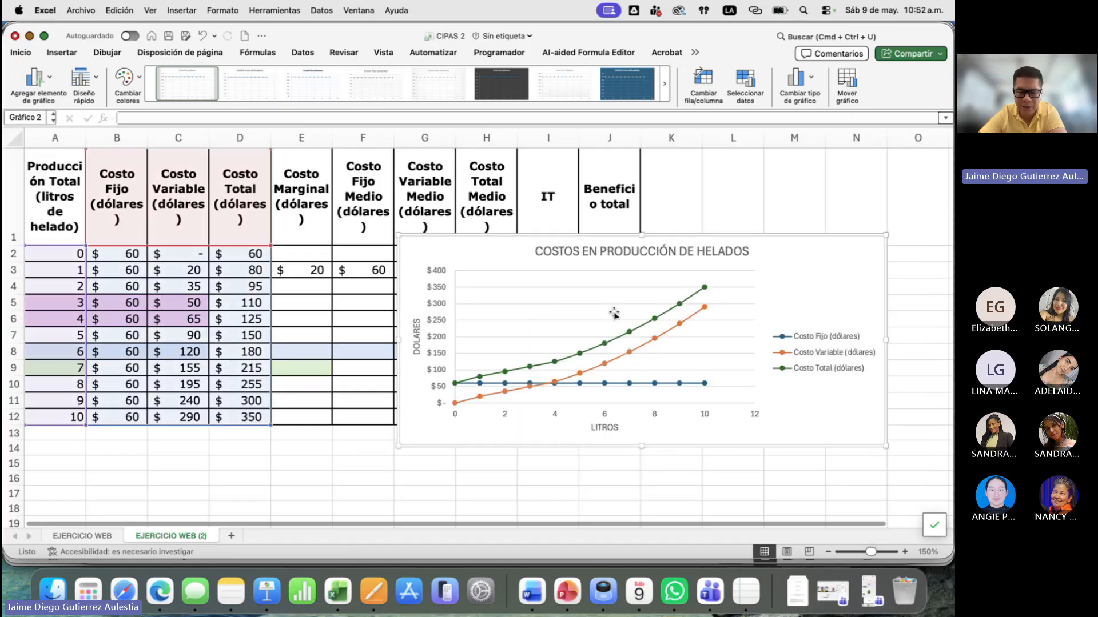
{"action": "left_click_drag", "start_coordinate": [395, 448], "coordinate": [304, 456]}
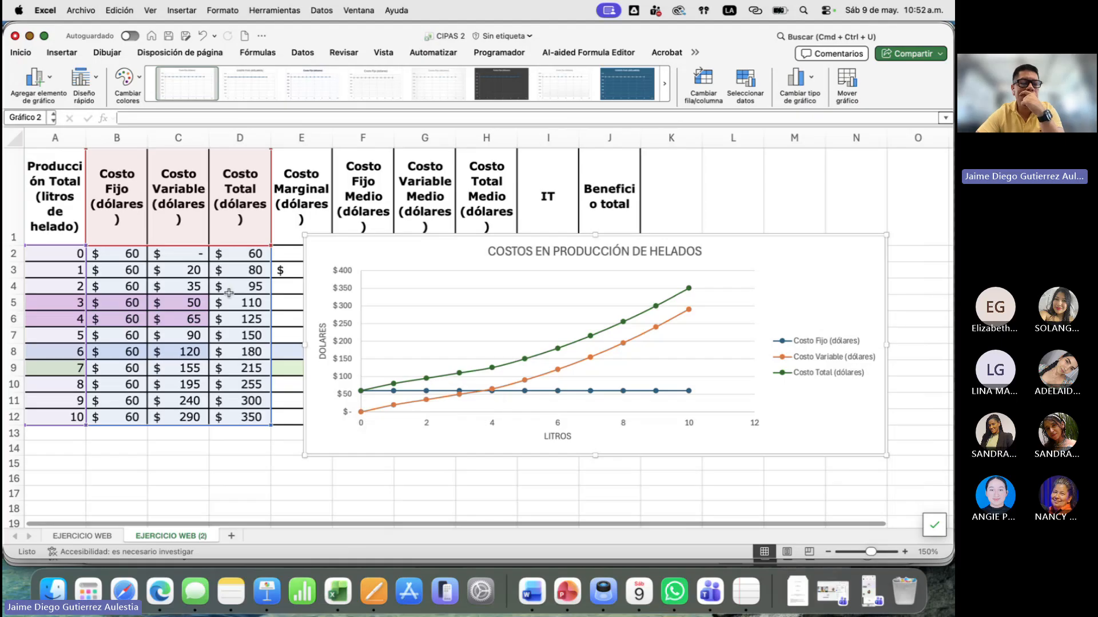
- Compare the fixed, variable and total cost values at 0 litres in row 2 with the starting points of the chart's three curves
{"action": "left_click", "coordinate": [231, 255]}
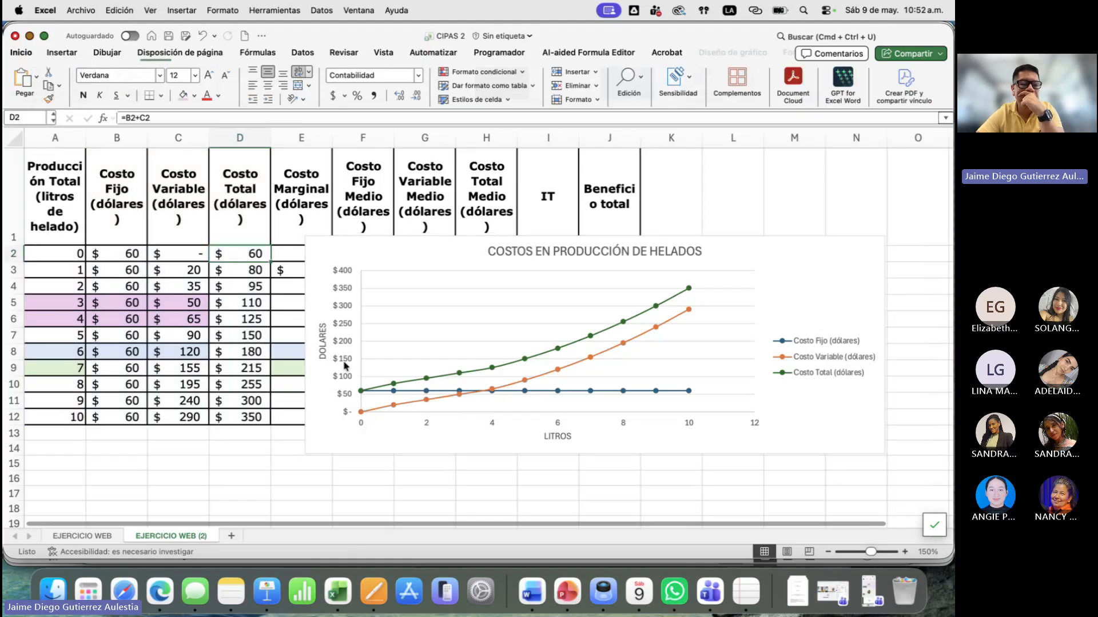
{"action": "left_click", "coordinate": [264, 268]}
{"action": "left_click", "coordinate": [131, 254]}
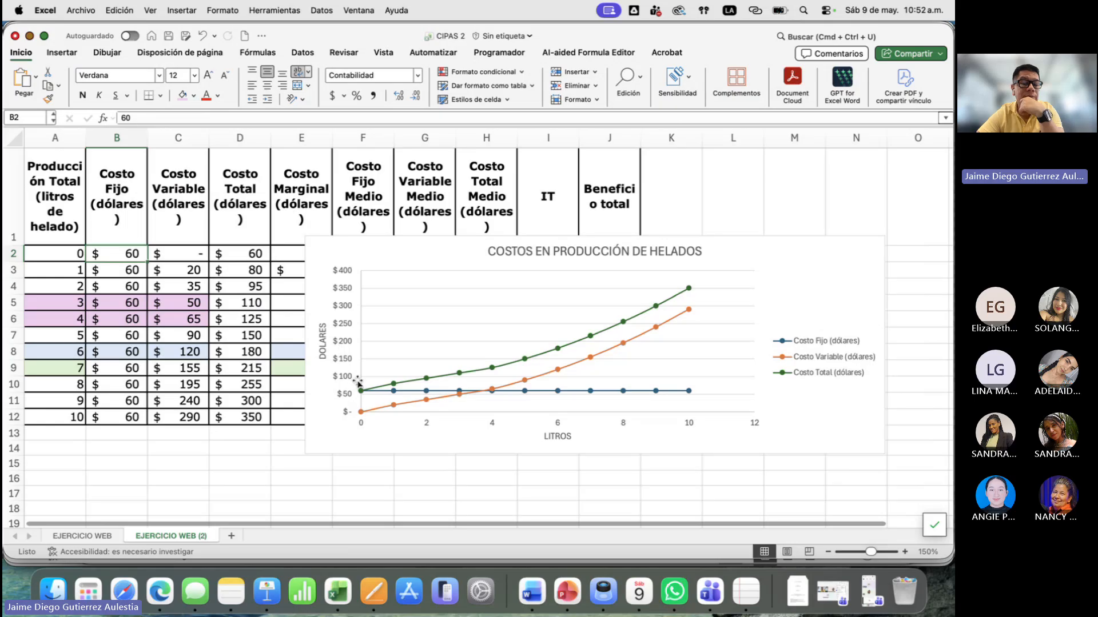
{"action": "mouse_move", "coordinate": [359, 391]}
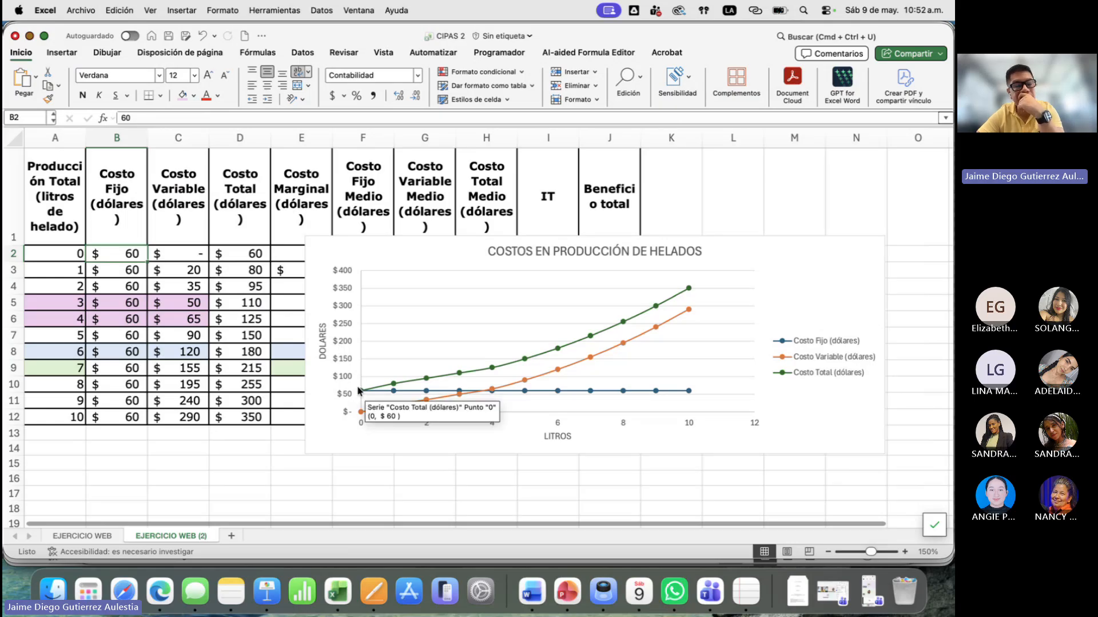
{"action": "left_click", "coordinate": [398, 371]}
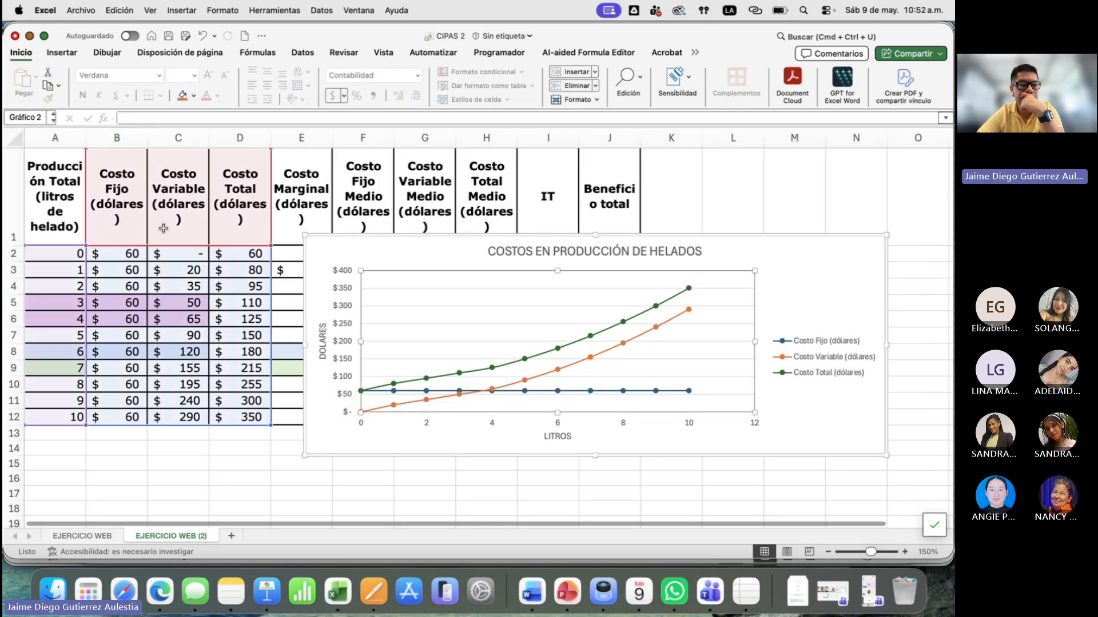
{"action": "left_click", "coordinate": [174, 260]}
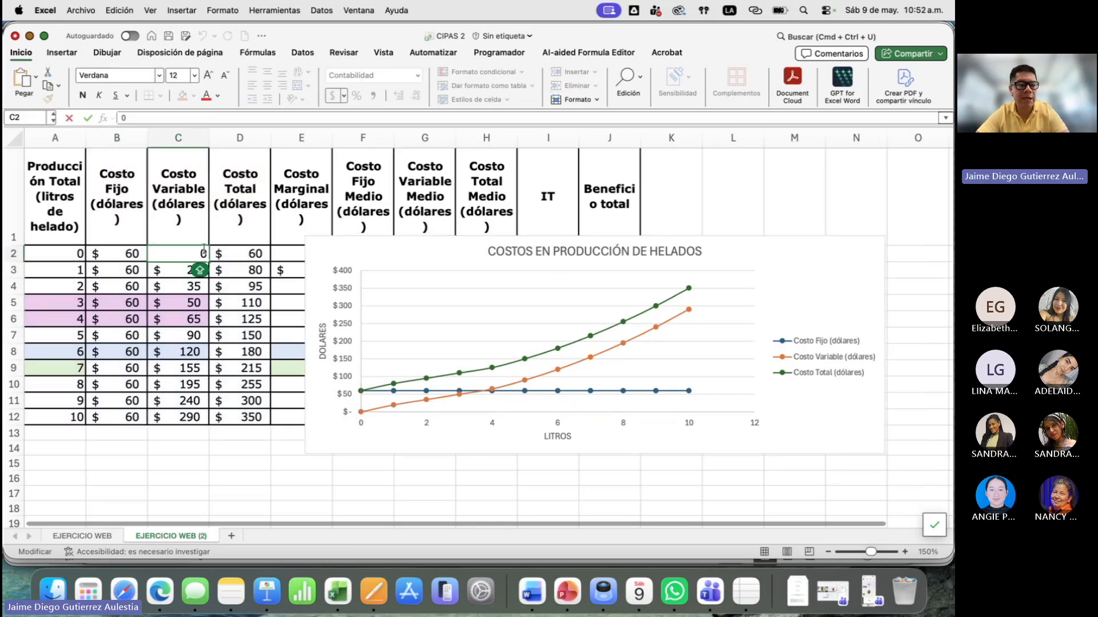
{"action": "left_click", "coordinate": [250, 256]}
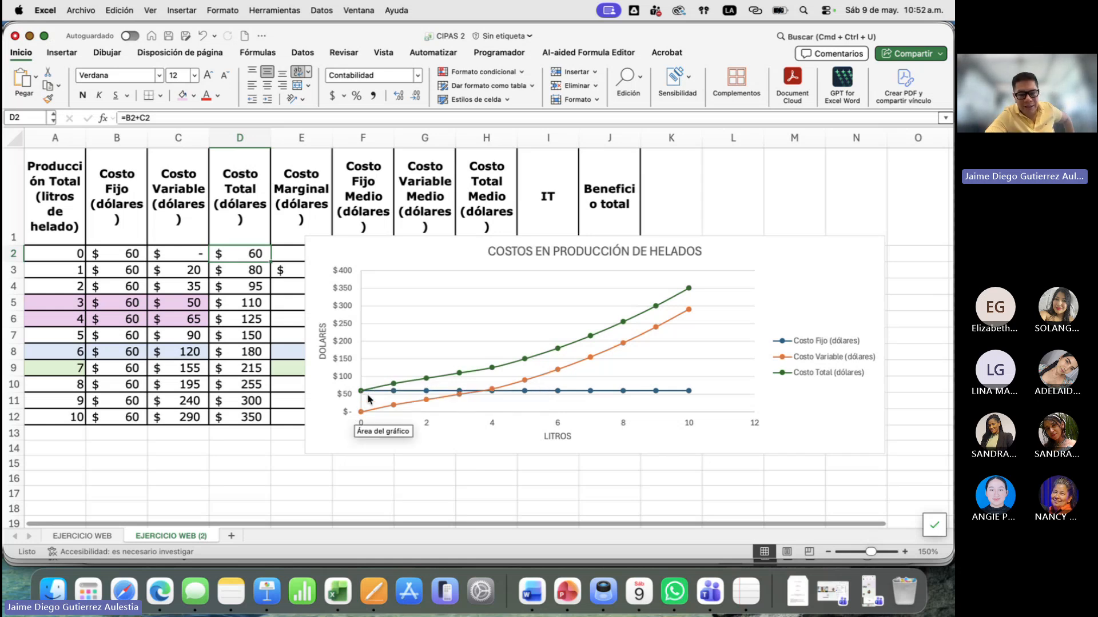
{"action": "mouse_move", "coordinate": [392, 386]}
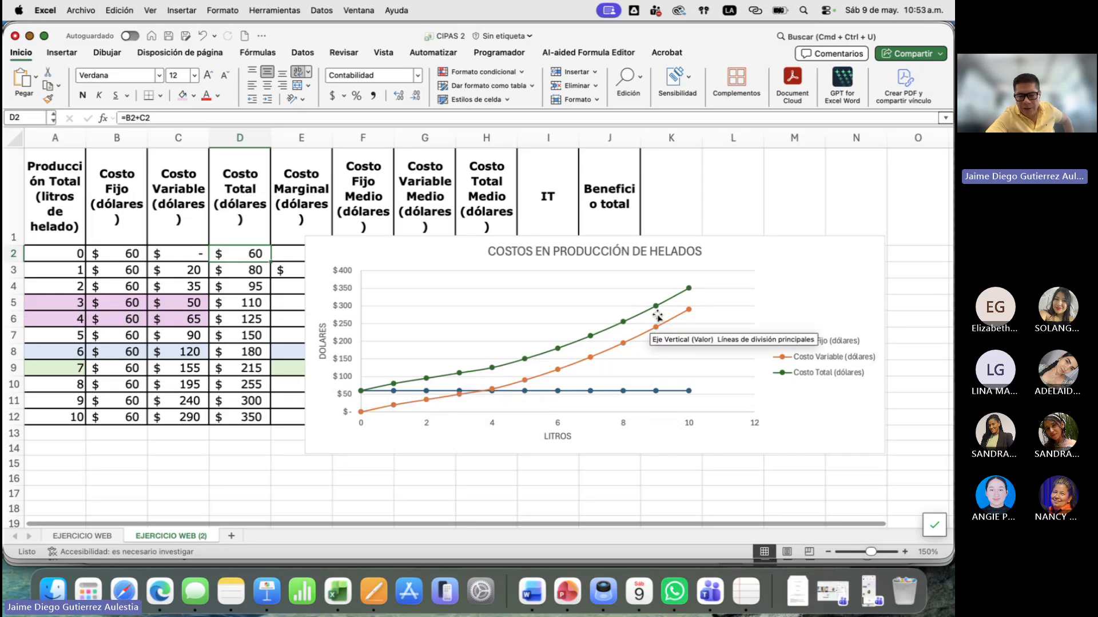
{"action": "mouse_move", "coordinate": [515, 383]}
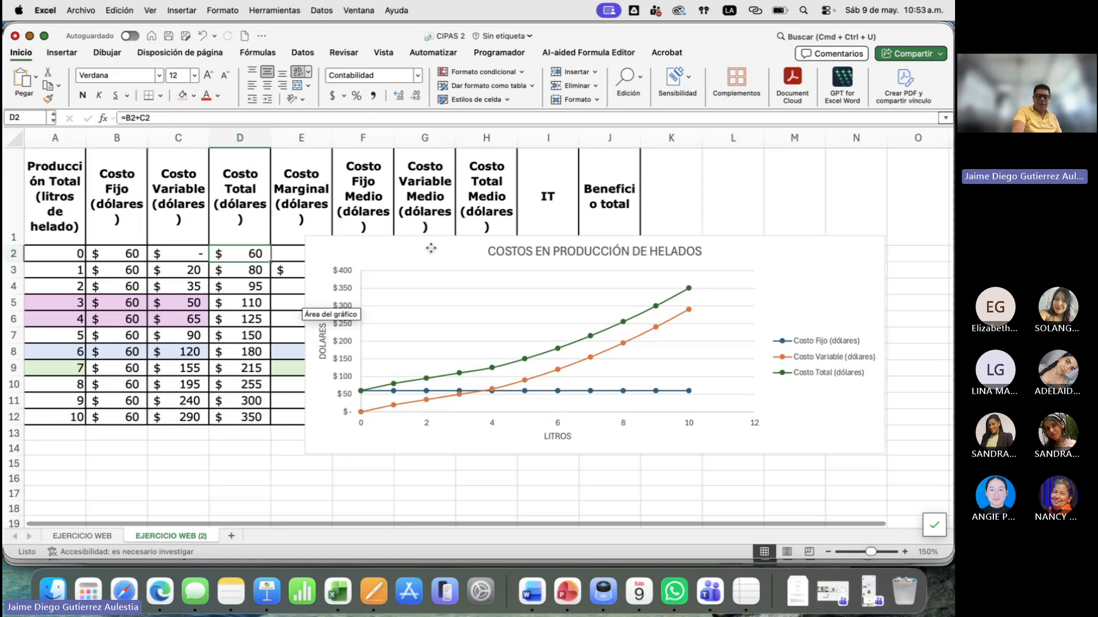
- Move the cost chart below the data table, starting around row 13, and save the workbook
{"action": "left_click_drag", "start_coordinate": [431, 248], "coordinate": [165, 445]}
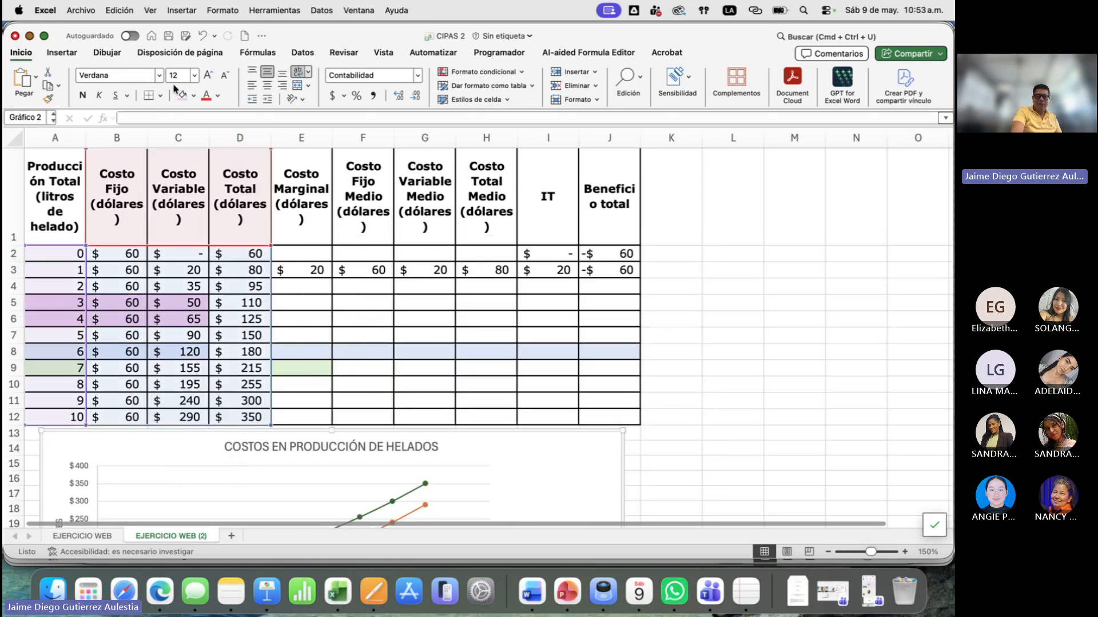
{"action": "left_click", "coordinate": [170, 36]}
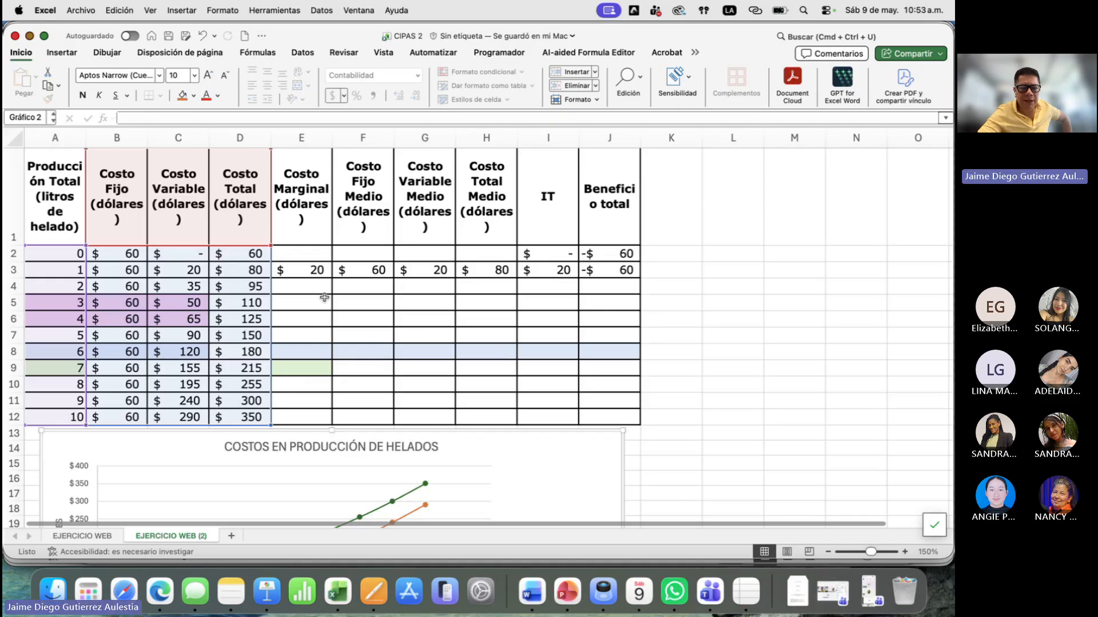
- Switch to the Keynote presentation, review the Costo Marginal formula on slide 5, and return to the Excel workbook
{"action": "left_click", "coordinate": [316, 269]}
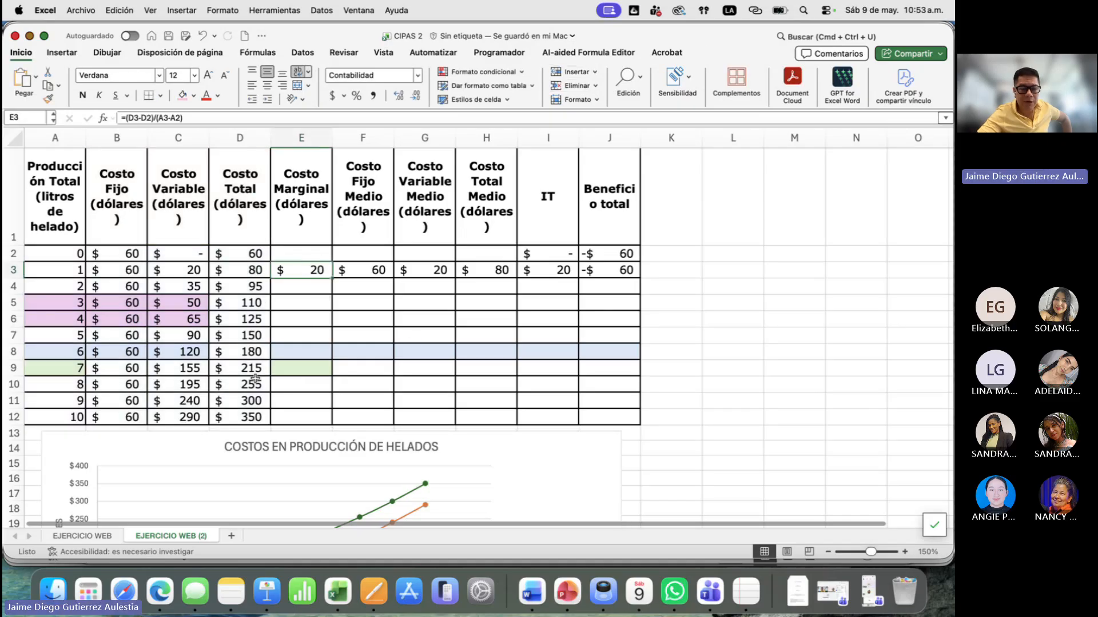
{"action": "key", "text": "ctrl+Up"}
{"action": "left_click", "coordinate": [244, 347]}
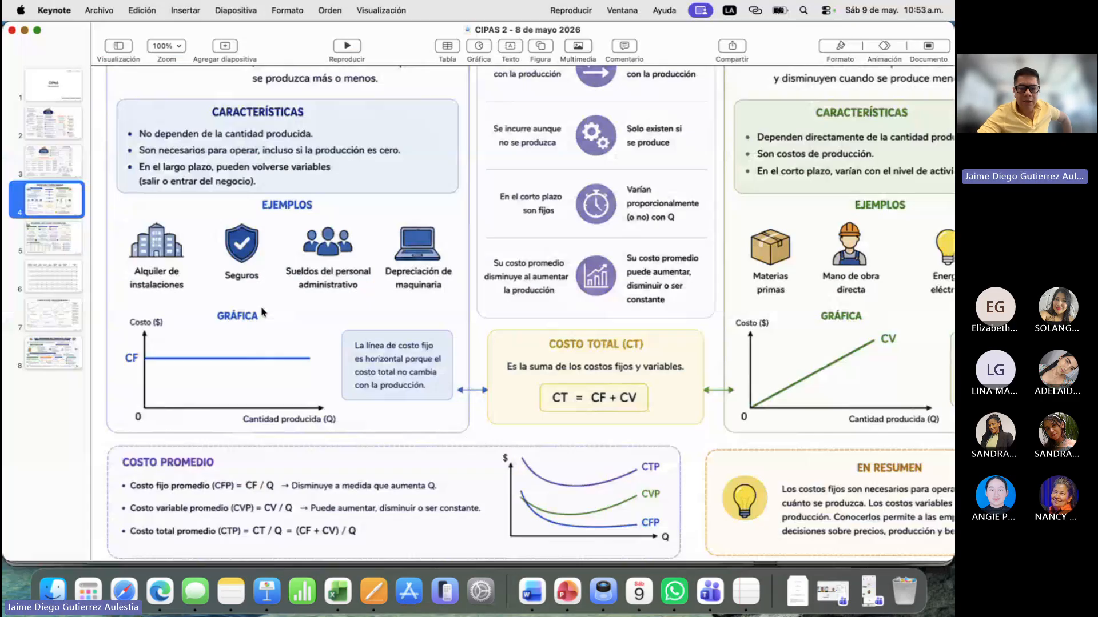
{"action": "scroll", "coordinate": [389, 309], "scroll_direction": "up", "scroll_amount": 2}
{"action": "scroll", "coordinate": [343, 257], "scroll_direction": "down", "scroll_amount": 15}
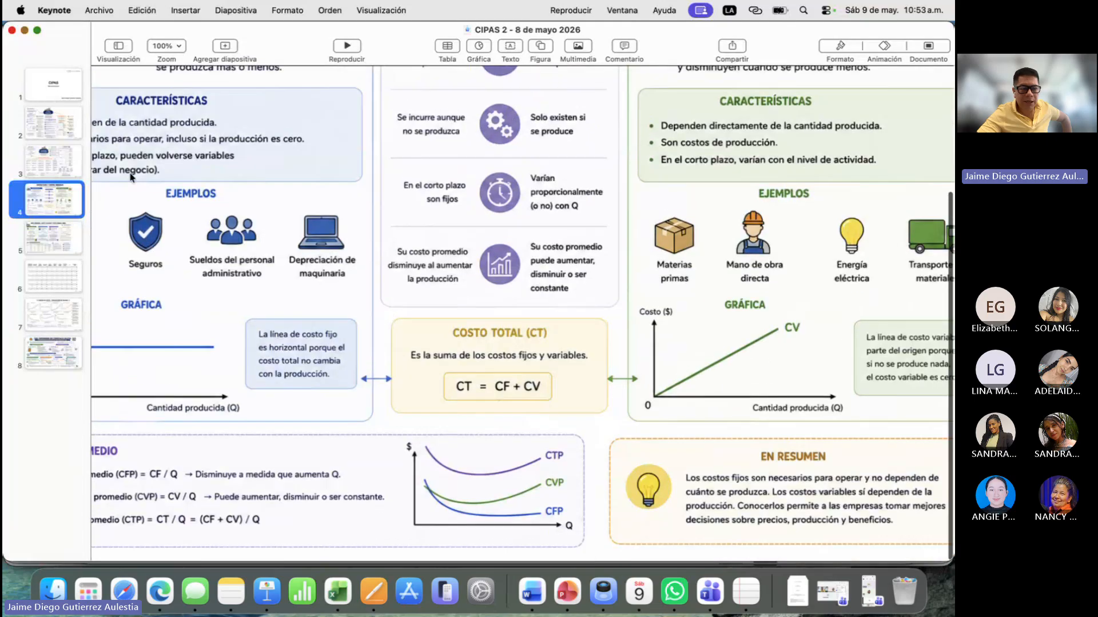
{"action": "scroll", "coordinate": [307, 198], "scroll_direction": "up", "scroll_amount": 5}
{"action": "scroll", "coordinate": [307, 199], "scroll_direction": "left", "scroll_amount": 4}
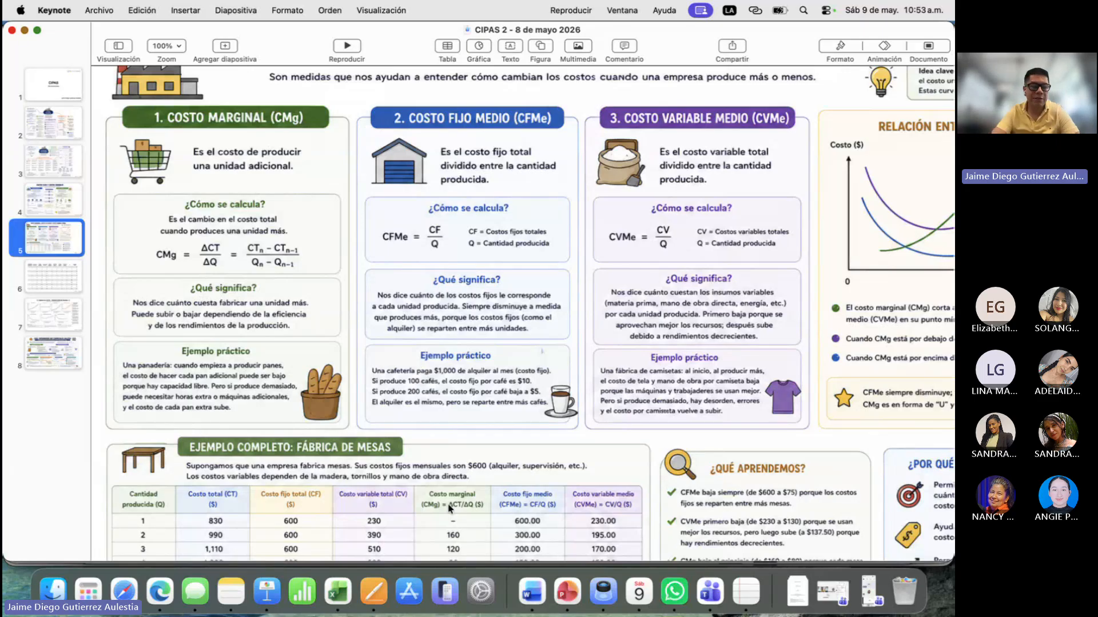
{"action": "key", "text": "super+Tab"}
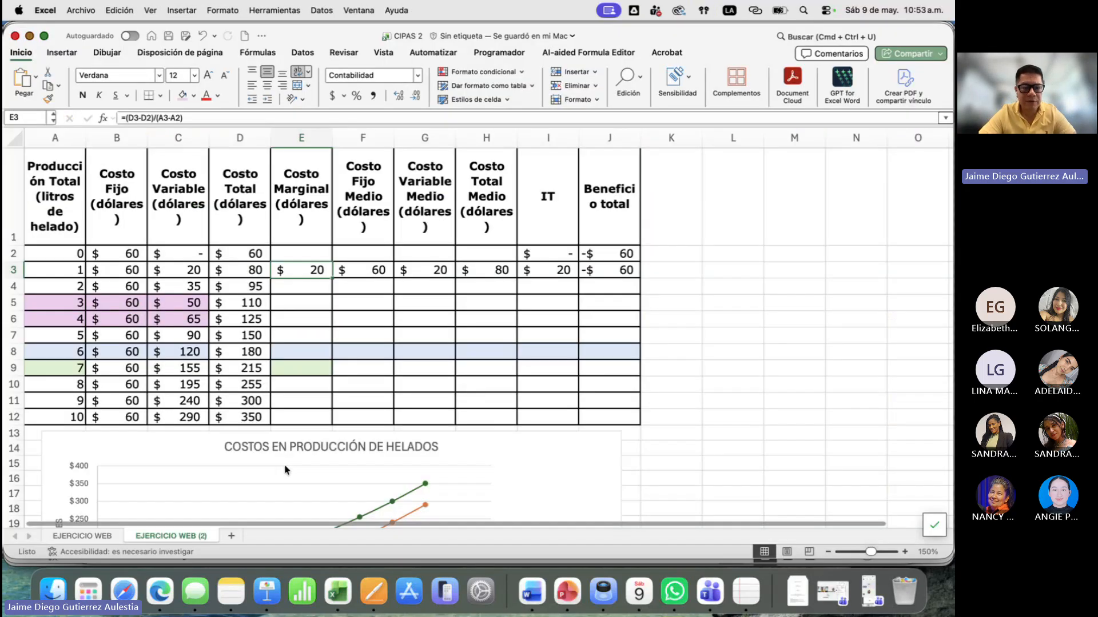
- Examine the cell references of the Costo Marginal formula in E3 without changing it
{"action": "double_click", "coordinate": [307, 269]}
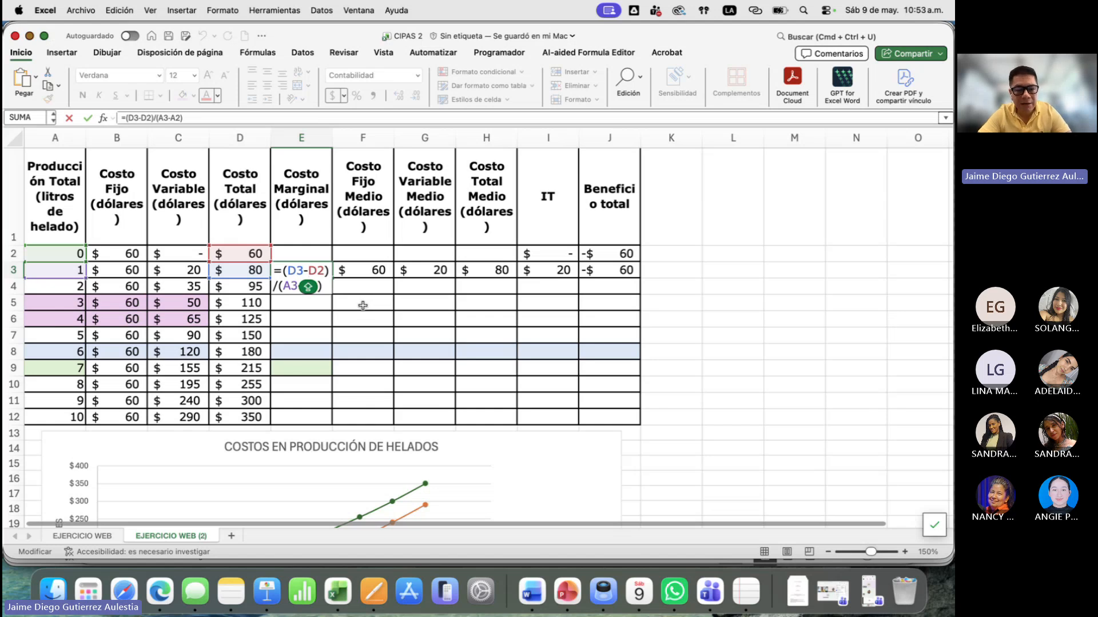
{"action": "left_click", "coordinate": [299, 270]}
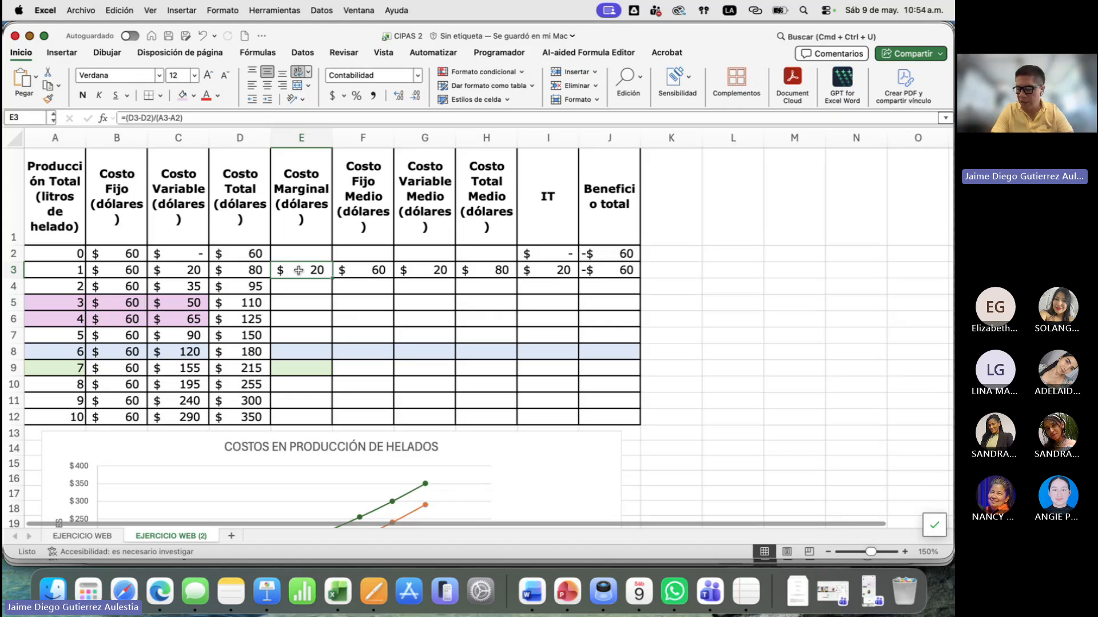
{"action": "type", "text": "="}
{"action": "key", "text": "Escape"}
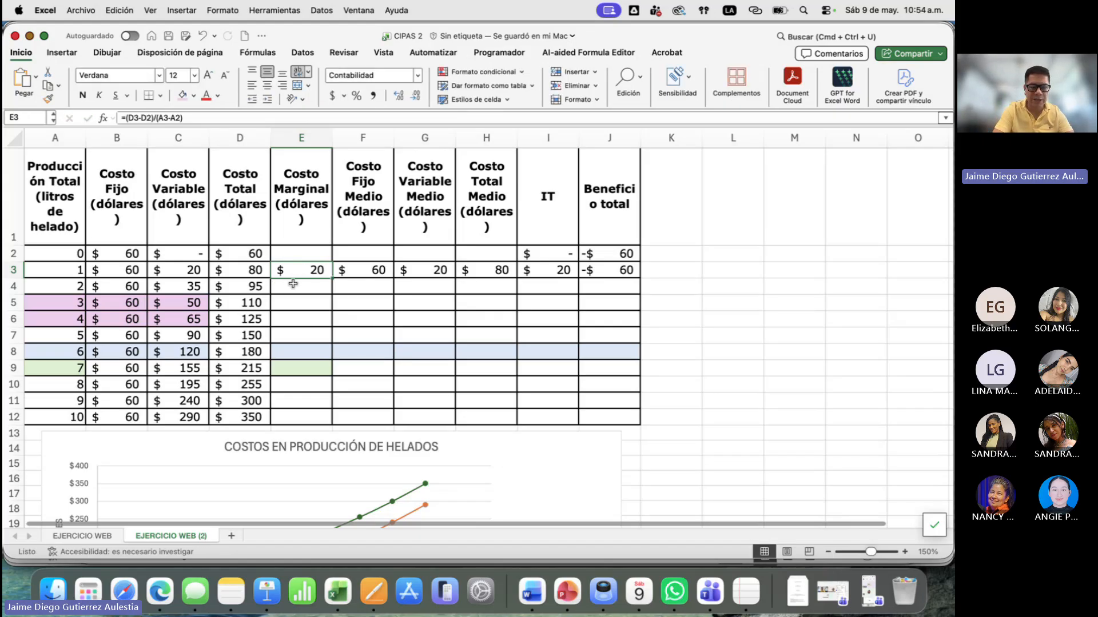
- Begin re-entering the Costo Marginal formula in E3 with the change in total cost, =(D3-D2)
{"action": "scroll", "coordinate": [293, 283], "scroll_direction": "up", "scroll_amount": 4}
{"action": "scroll", "coordinate": [292, 284], "scroll_direction": "up", "scroll_amount": 4}
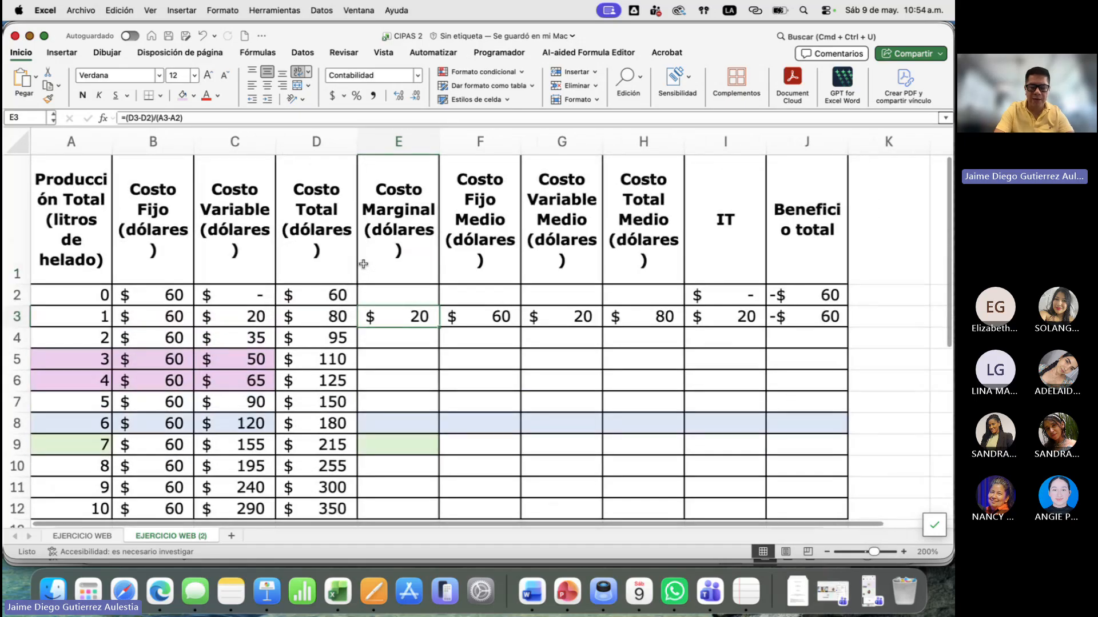
{"action": "type", "text": "=("}
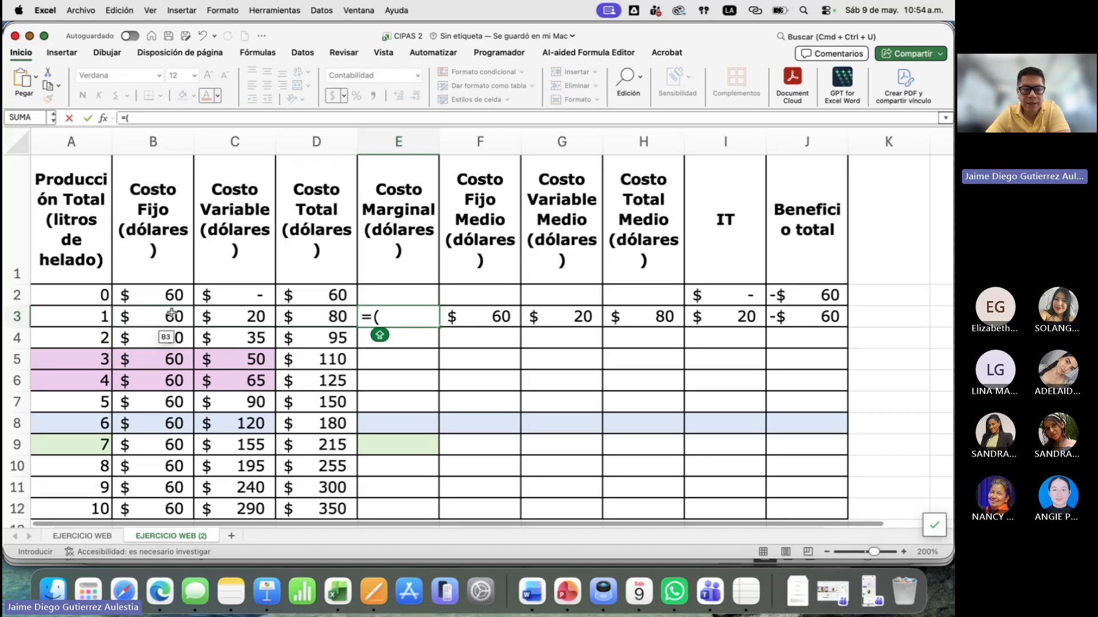
{"action": "left_click", "coordinate": [312, 320]}
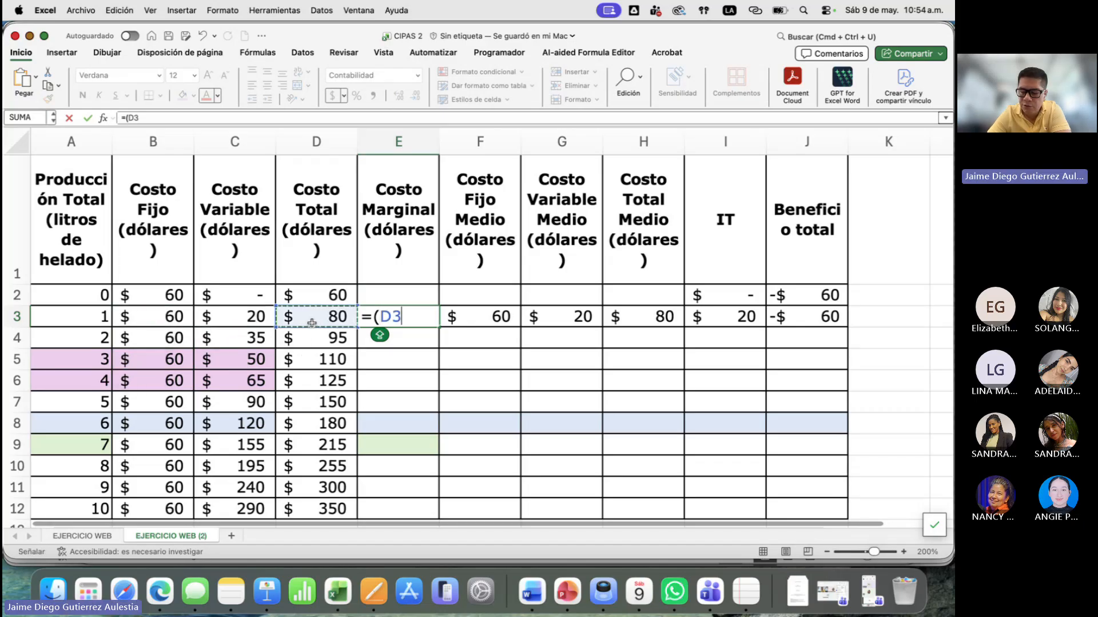
{"action": "type", "text": "-"}
{"action": "left_click", "coordinate": [338, 299]}
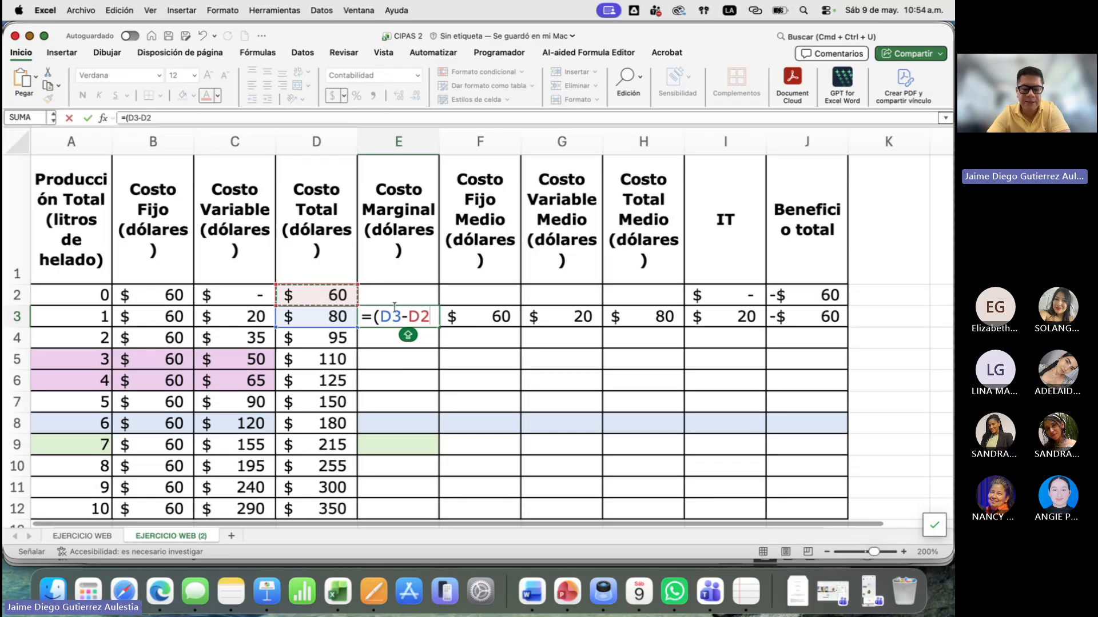
{"action": "type", "text": ")"}
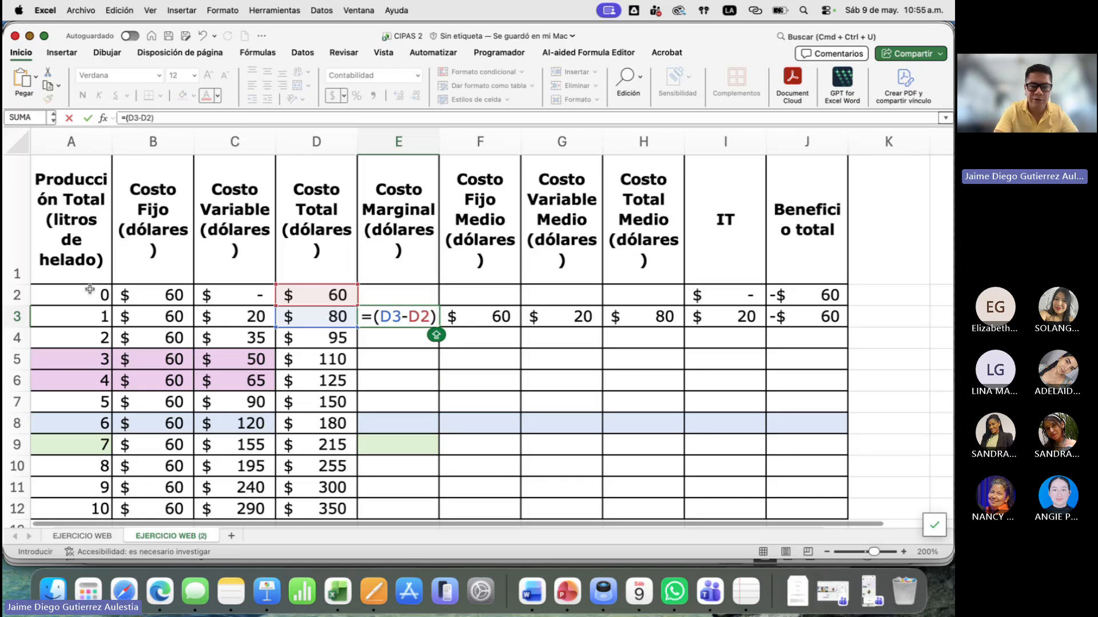
- Complete the E3 formula by dividing by the change in production, (A3-A2), and confirm it
{"action": "type", "text": "/("}
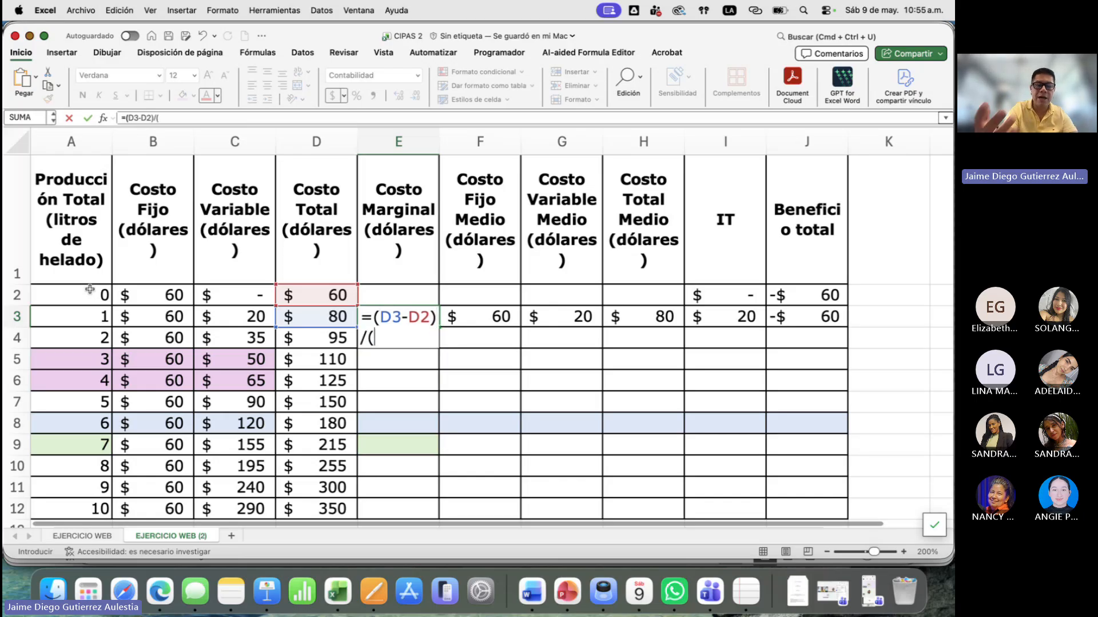
{"action": "left_click", "coordinate": [81, 319]}
{"action": "type", "text": "-"}
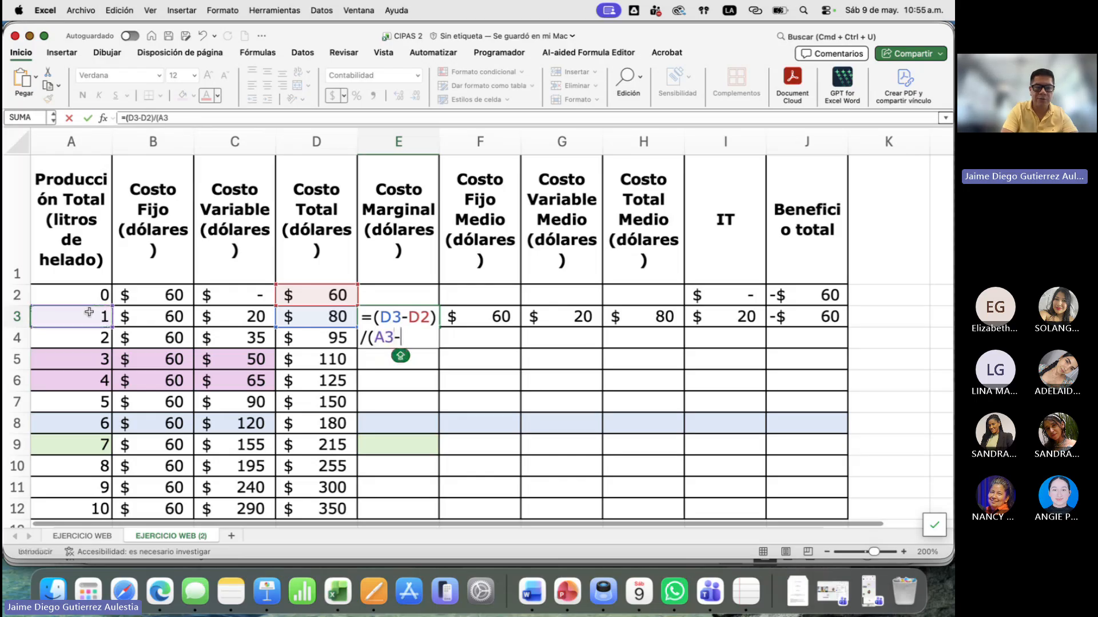
{"action": "left_click", "coordinate": [94, 295]}
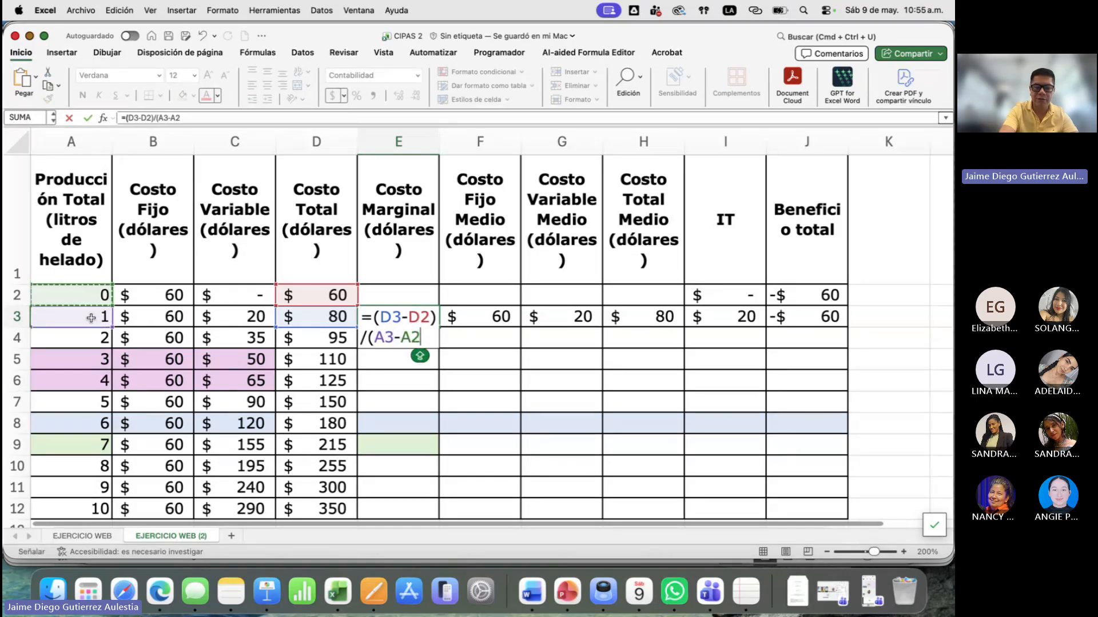
{"action": "type", "text": "("}
{"action": "key", "text": "BackSpace"}
{"action": "type", "text": ")"}
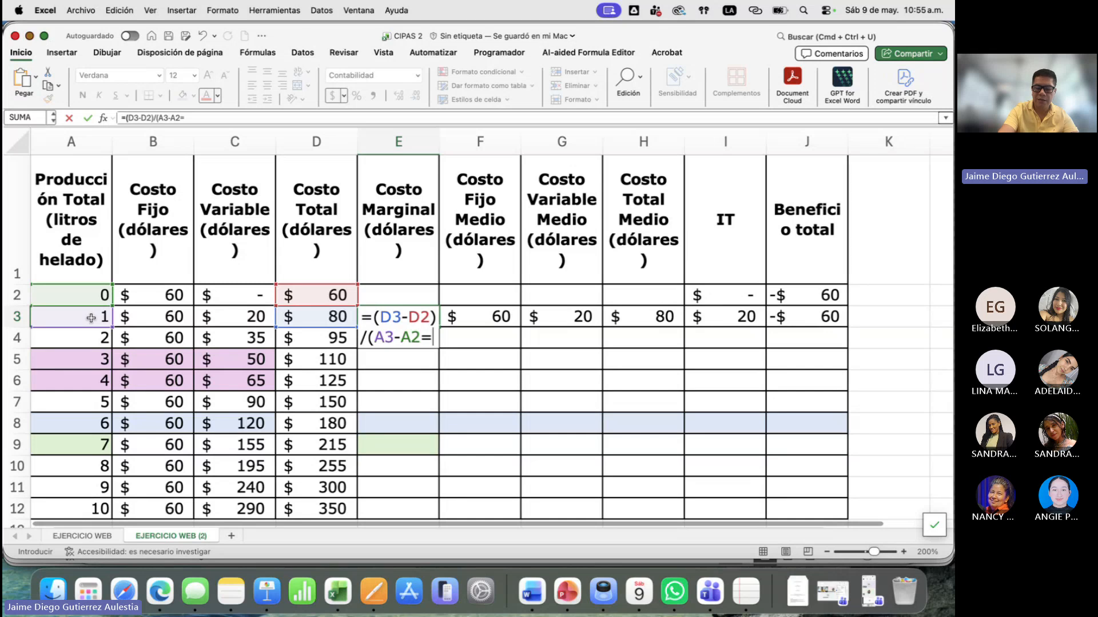
{"action": "key", "text": "Return"}
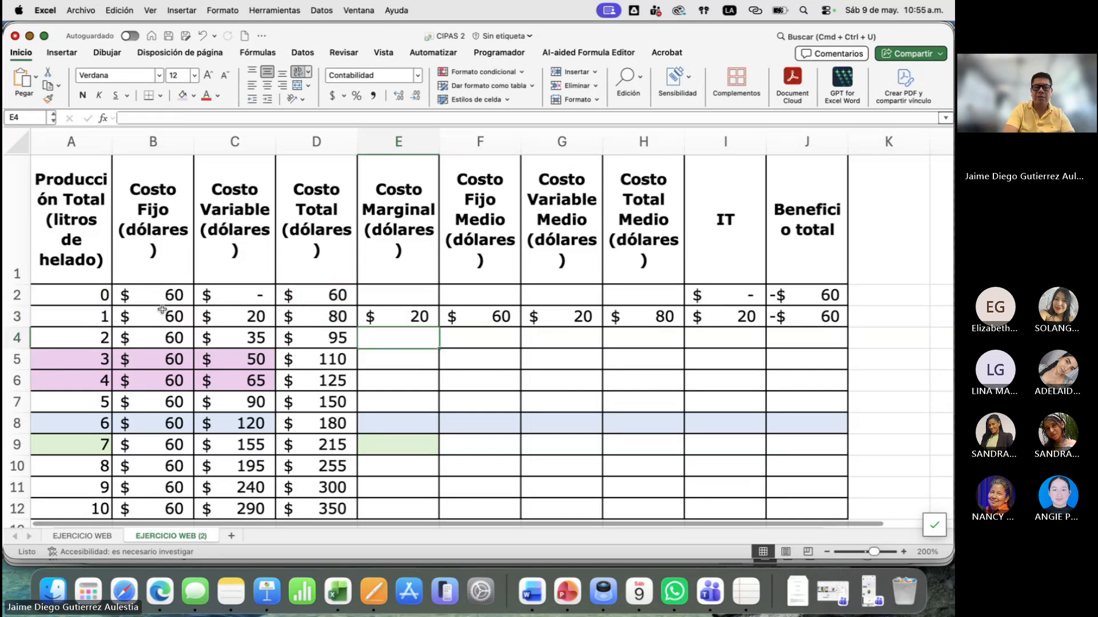
- Fill the Costo Marginal formula from E3 down to E12, checking the adjusted references in E4 on the way
{"action": "left_click", "coordinate": [397, 319]}
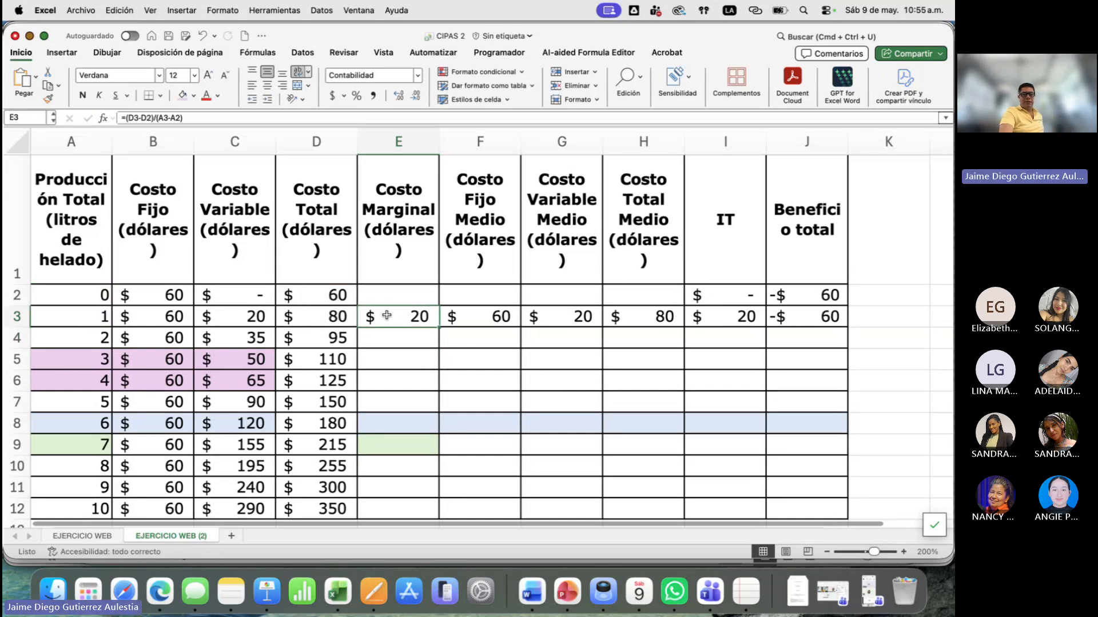
{"action": "double_click", "coordinate": [397, 319]}
{"action": "key", "text": "Escape"}
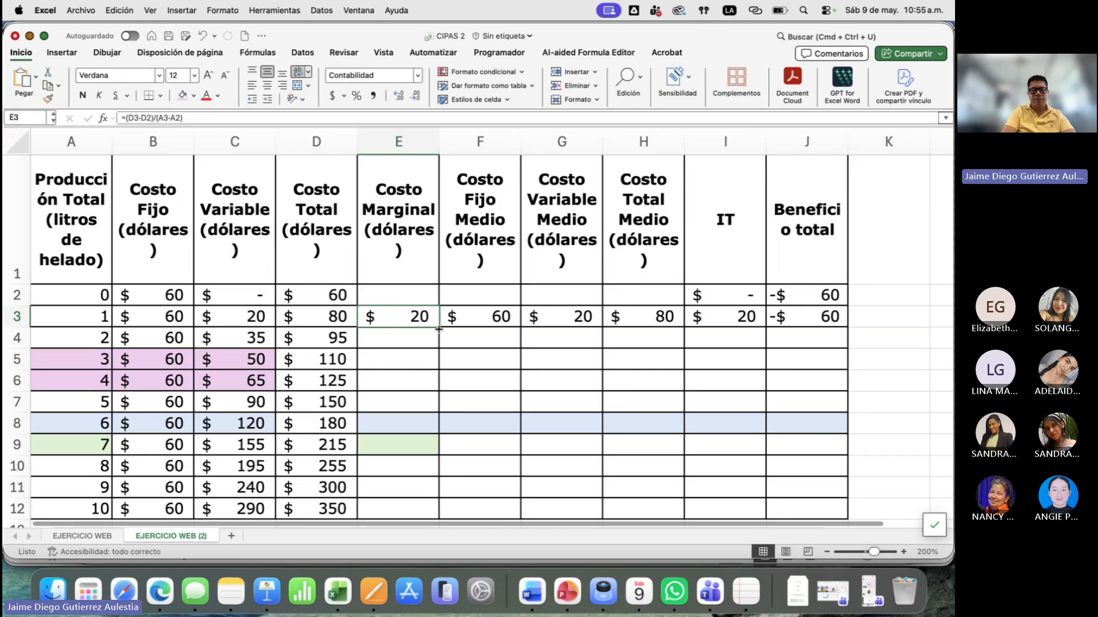
{"action": "left_click_drag", "start_coordinate": [439, 327], "coordinate": [437, 352]}
{"action": "double_click", "coordinate": [412, 338]}
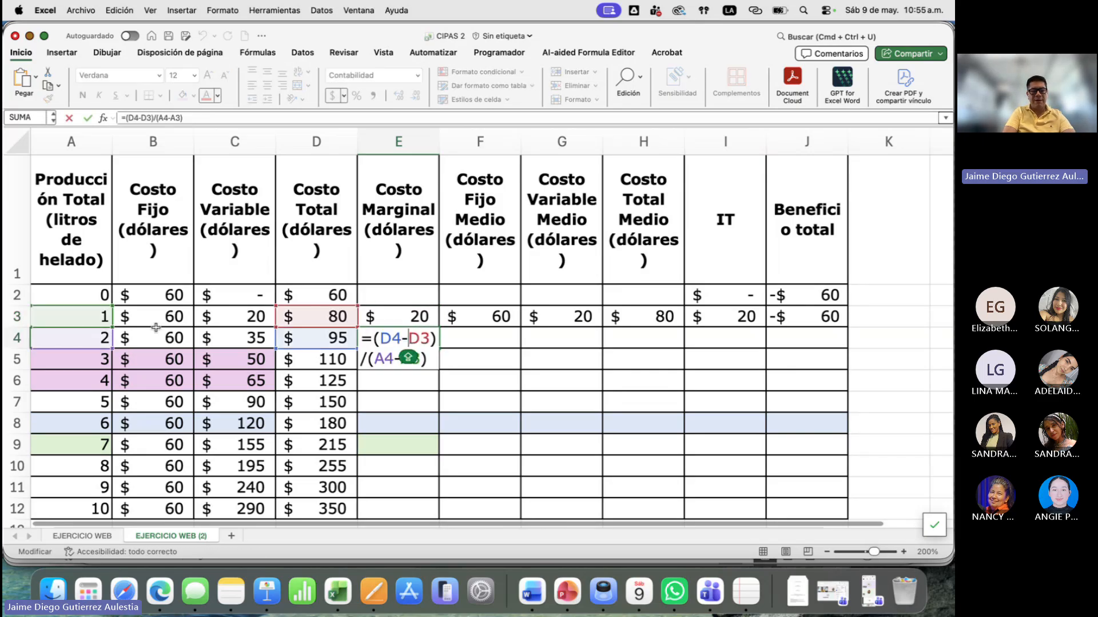
{"action": "key", "text": "Escape"}
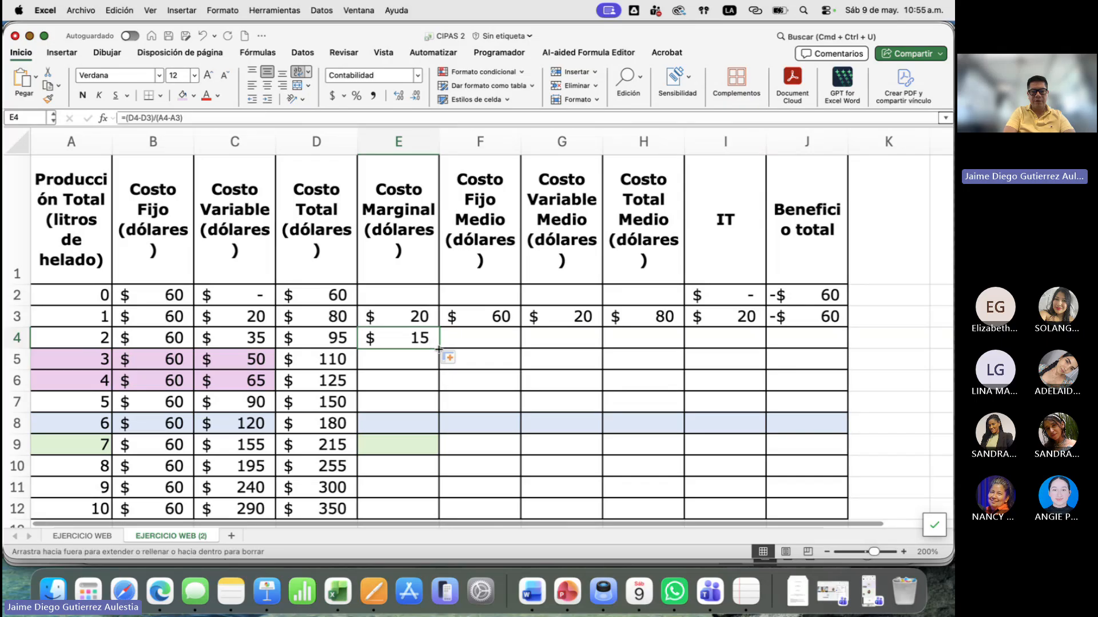
{"action": "double_click", "coordinate": [439, 349]}
{"action": "scroll", "coordinate": [380, 298], "scroll_direction": "down", "scroll_amount": 3}
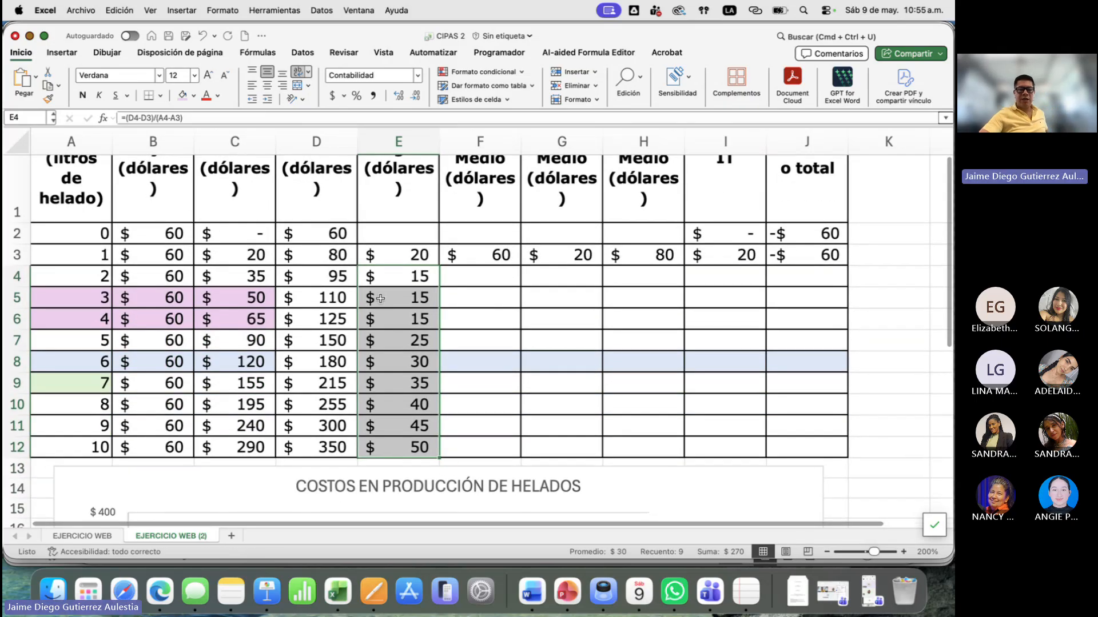
- Examine the marginal costs in E3:E6 against the production level of 4 litres in row 6
{"action": "left_click_drag", "start_coordinate": [422, 255], "coordinate": [419, 319]}
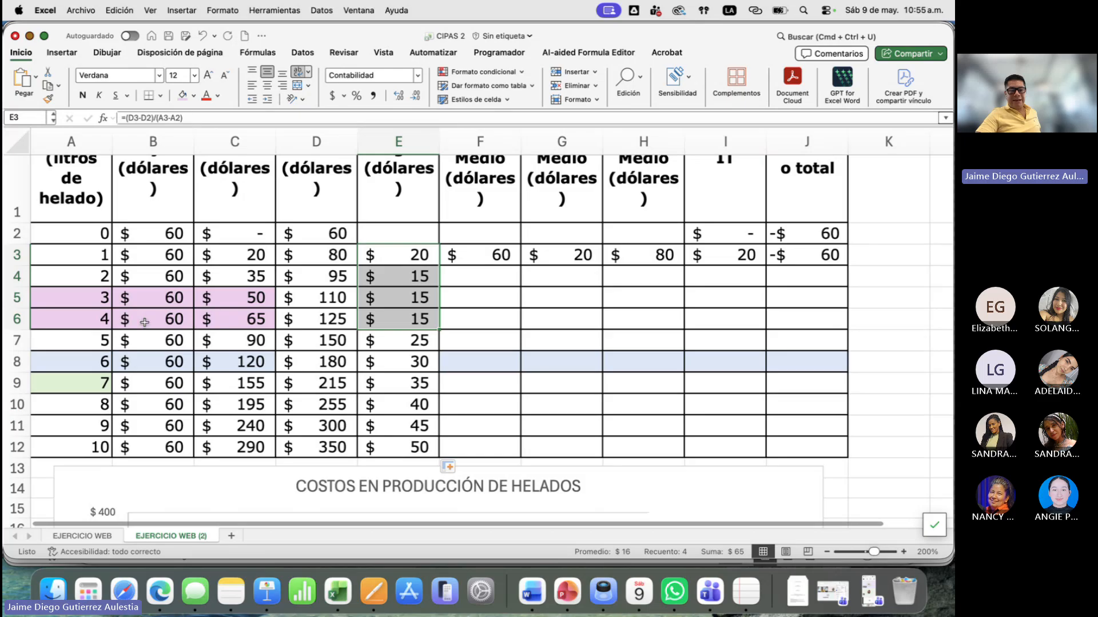
{"action": "left_click", "coordinate": [144, 323]}
{"action": "left_click", "coordinate": [81, 314]}
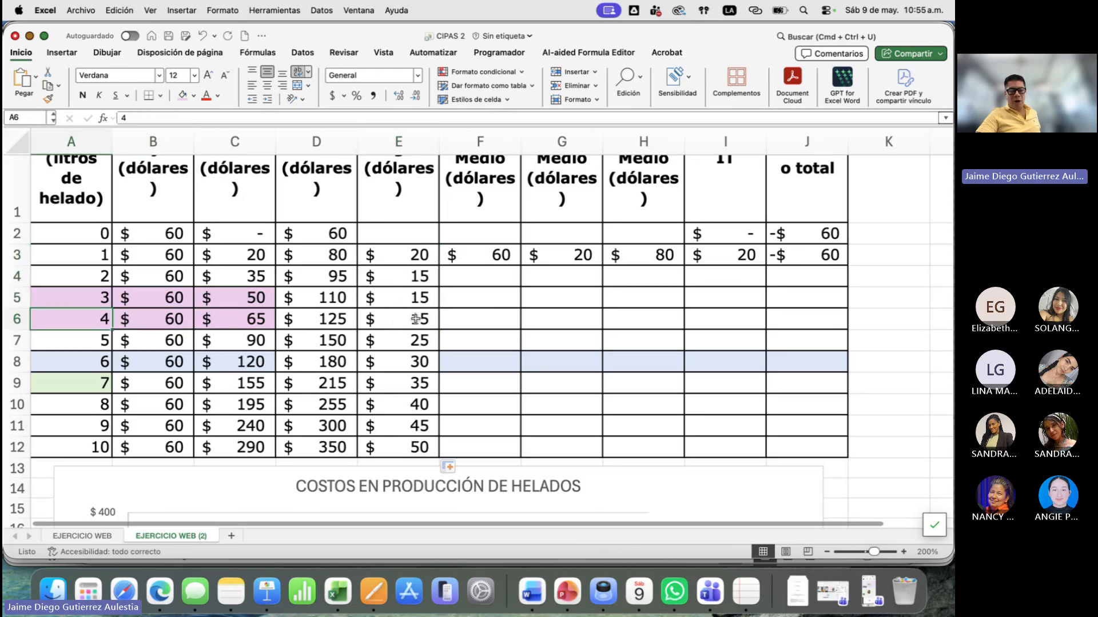
- Compare the marginal costs in E6 and E7 as production rises from 4 to 5 litres
{"action": "left_click", "coordinate": [394, 321]}
{"action": "left_click", "coordinate": [384, 340]}
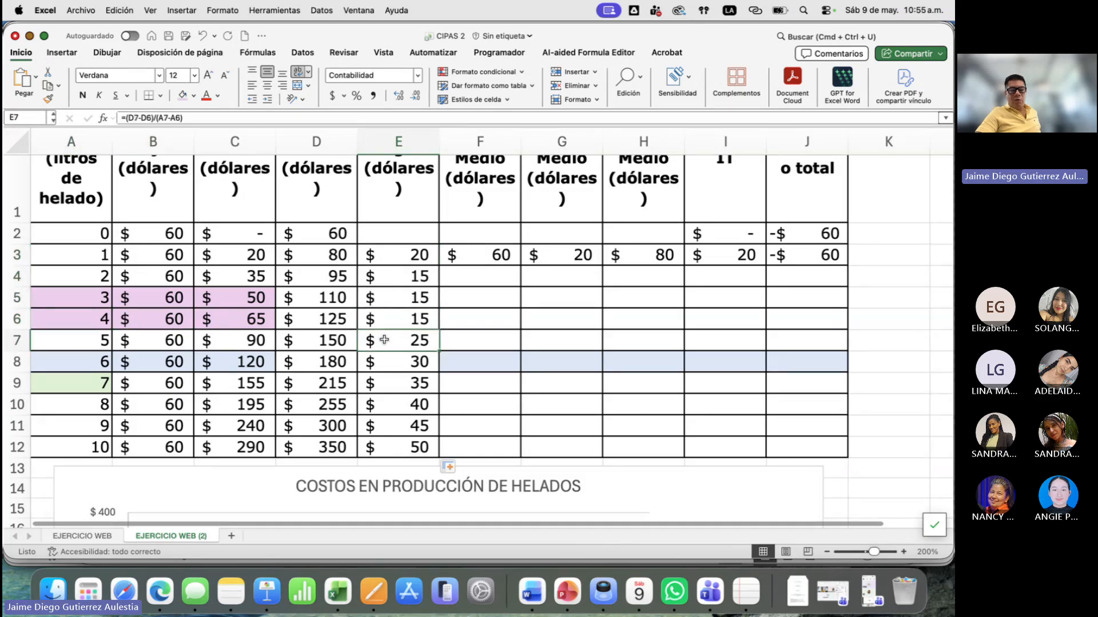
{"action": "scroll", "coordinate": [312, 354], "scroll_direction": "down", "scroll_amount": 2}
{"action": "scroll", "coordinate": [312, 354], "scroll_direction": "down", "scroll_amount": 4}
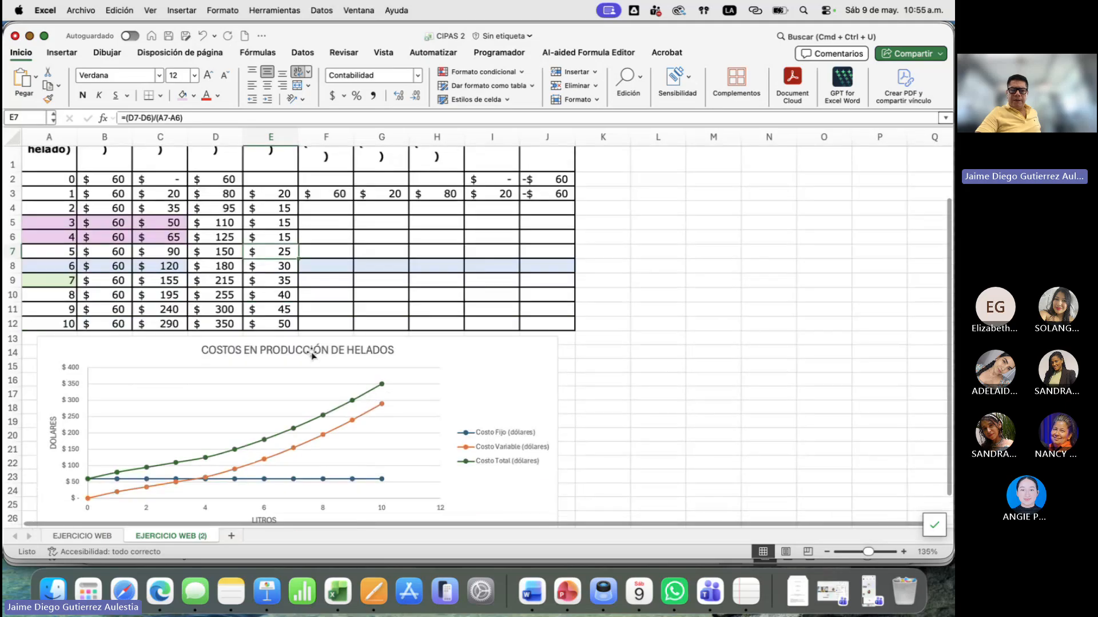
- Select the empty cell L14 beside the costs chart in preparation for inserting a new chart
{"action": "left_click", "coordinate": [567, 327]}
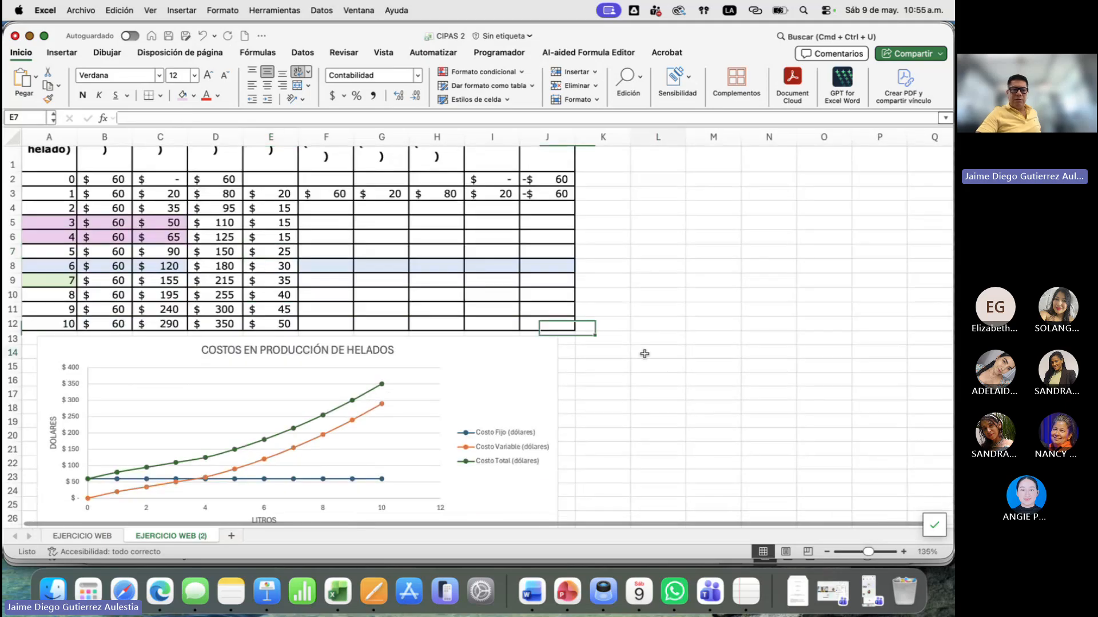
{"action": "left_click", "coordinate": [656, 351]}
{"action": "left_click", "coordinate": [65, 55]}
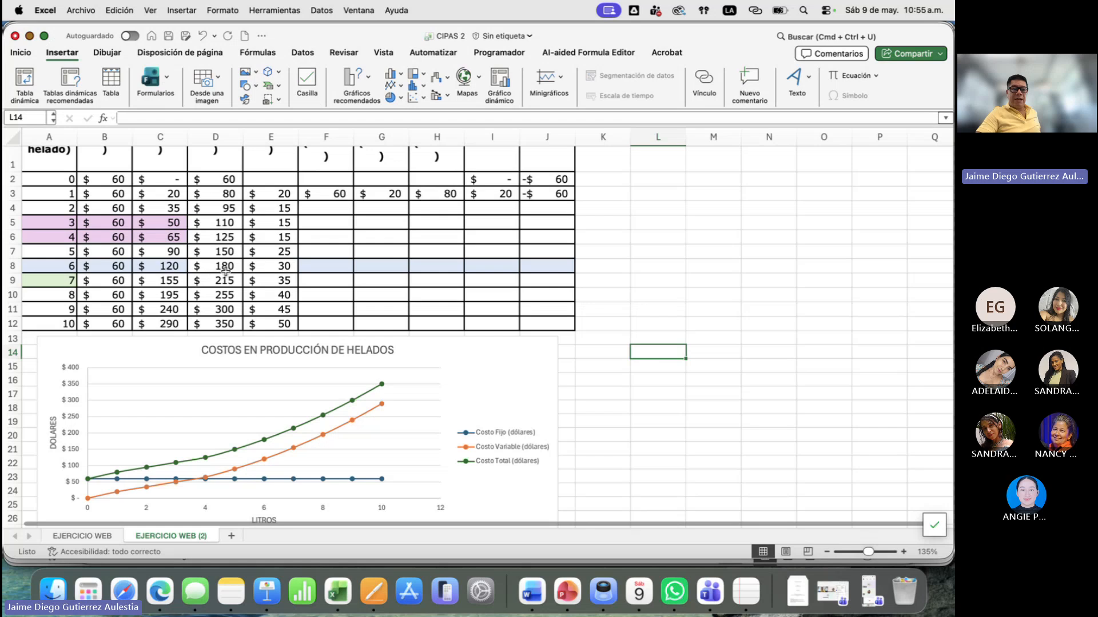
{"action": "scroll", "coordinate": [225, 271], "scroll_direction": "up", "scroll_amount": 2}
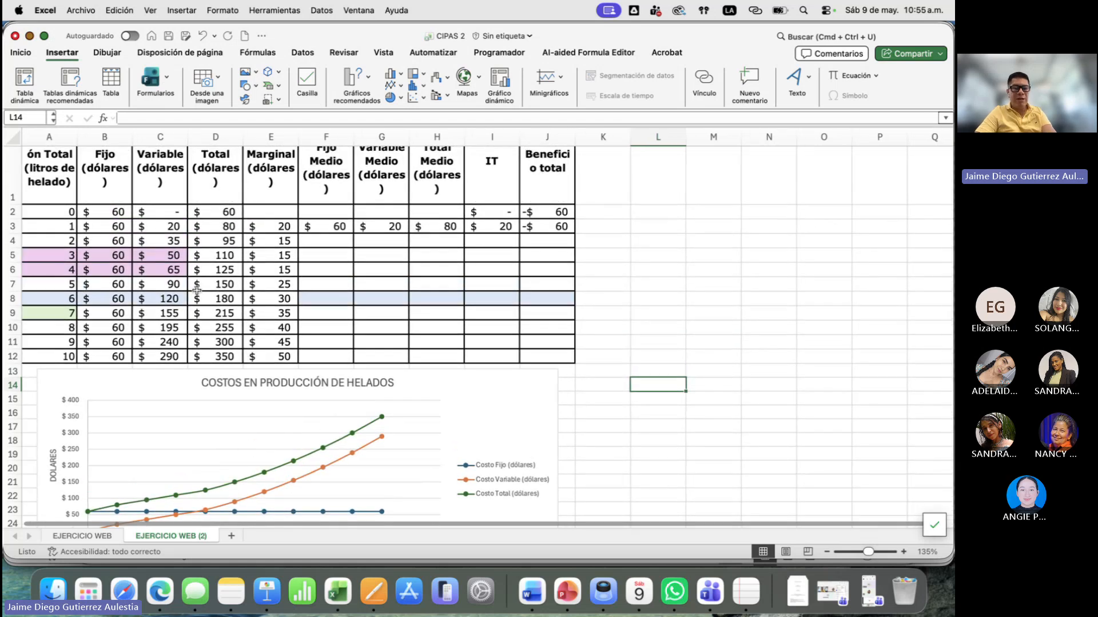
- Switch to Keynote to examine the slide's graph relating the marginal and average cost curves, and return to Excel
{"action": "key", "text": "super+Tab"}
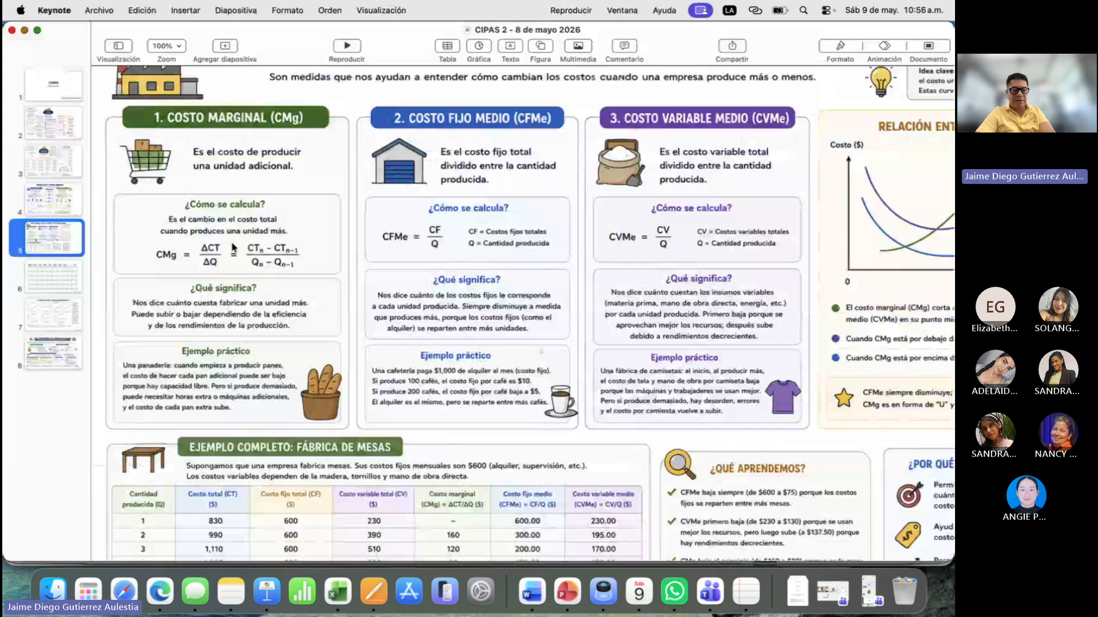
{"action": "scroll", "coordinate": [228, 305], "scroll_direction": "right", "scroll_amount": 5}
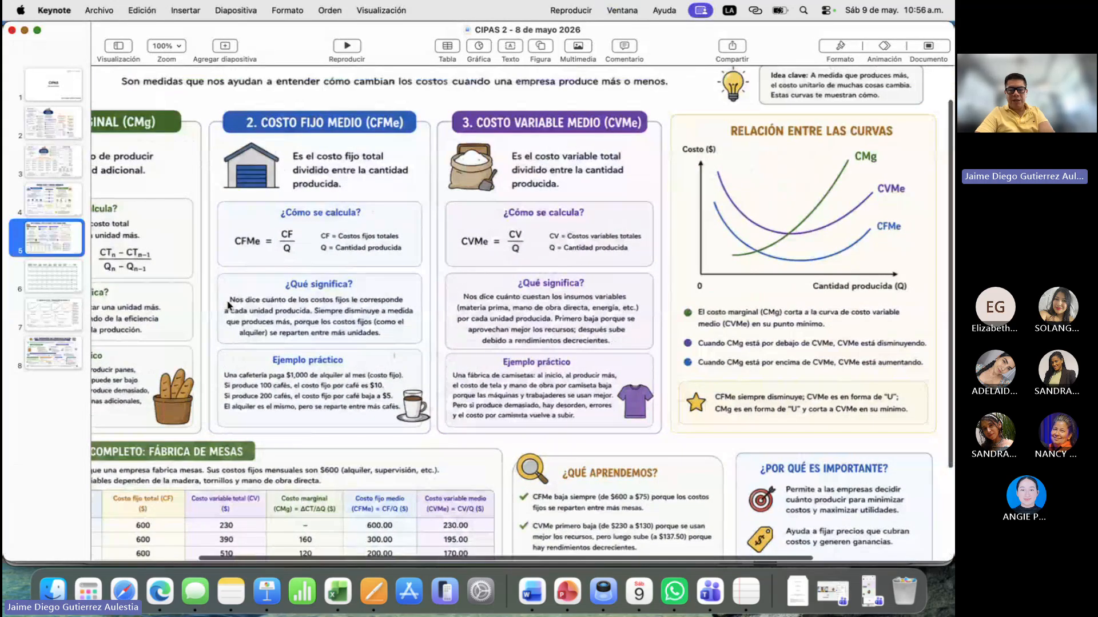
{"action": "key", "text": "super+Tab"}
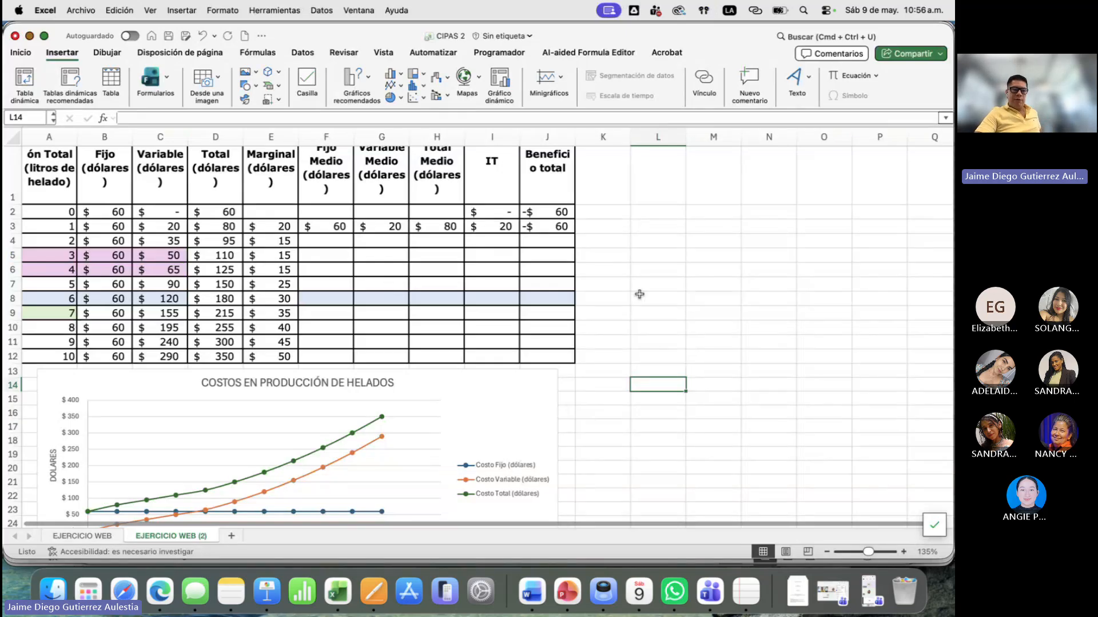
- Insert an empty scatter chart with smooth lines and markers, move it up over the table and enlarge it slightly
{"action": "left_click", "coordinate": [416, 97]}
{"action": "left_click", "coordinate": [512, 168]}
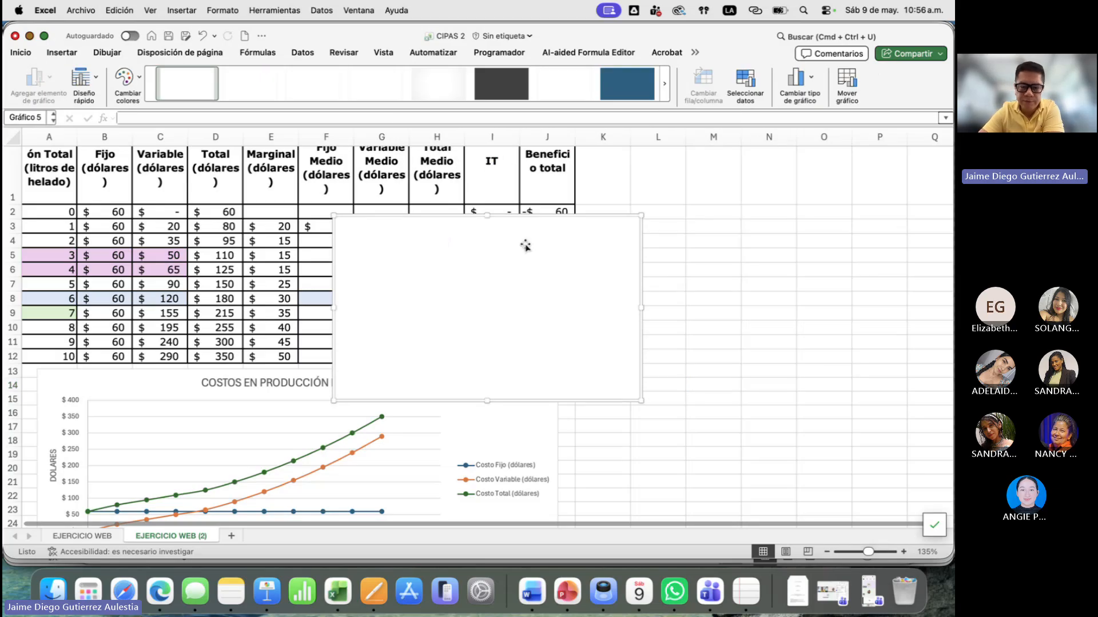
{"action": "left_click_drag", "start_coordinate": [522, 250], "coordinate": [518, 205]}
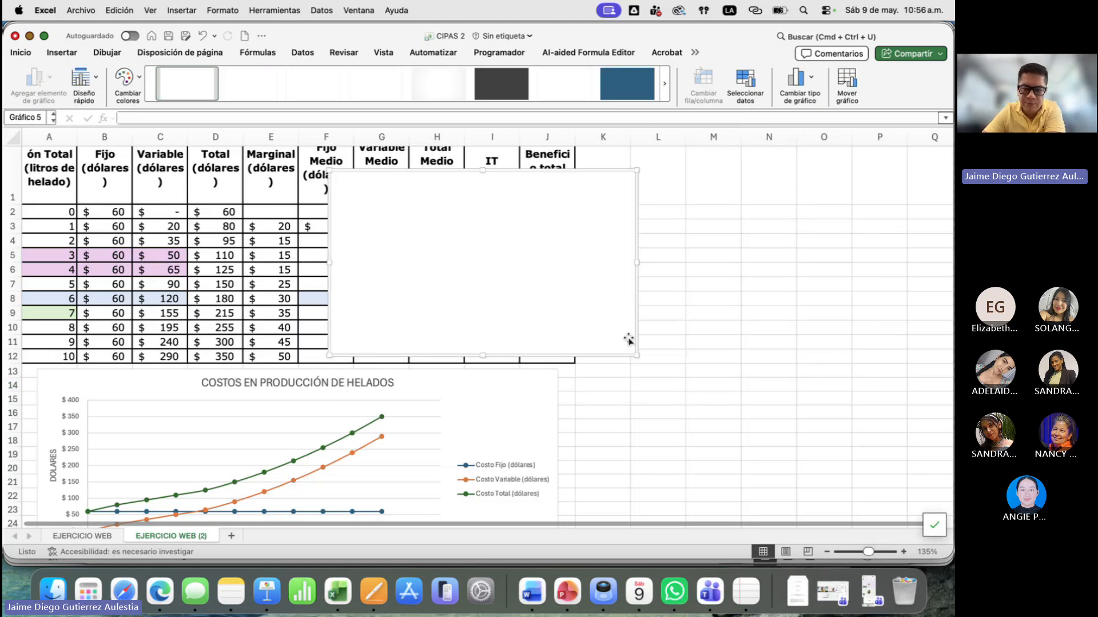
{"action": "left_click_drag", "start_coordinate": [636, 355], "coordinate": [668, 364]}
- Move the COSTOS EN PRODUCCIÓN DE HELADOS chart down so that it starts at about row 24
{"action": "left_click_drag", "start_coordinate": [455, 363], "coordinate": [451, 465]}
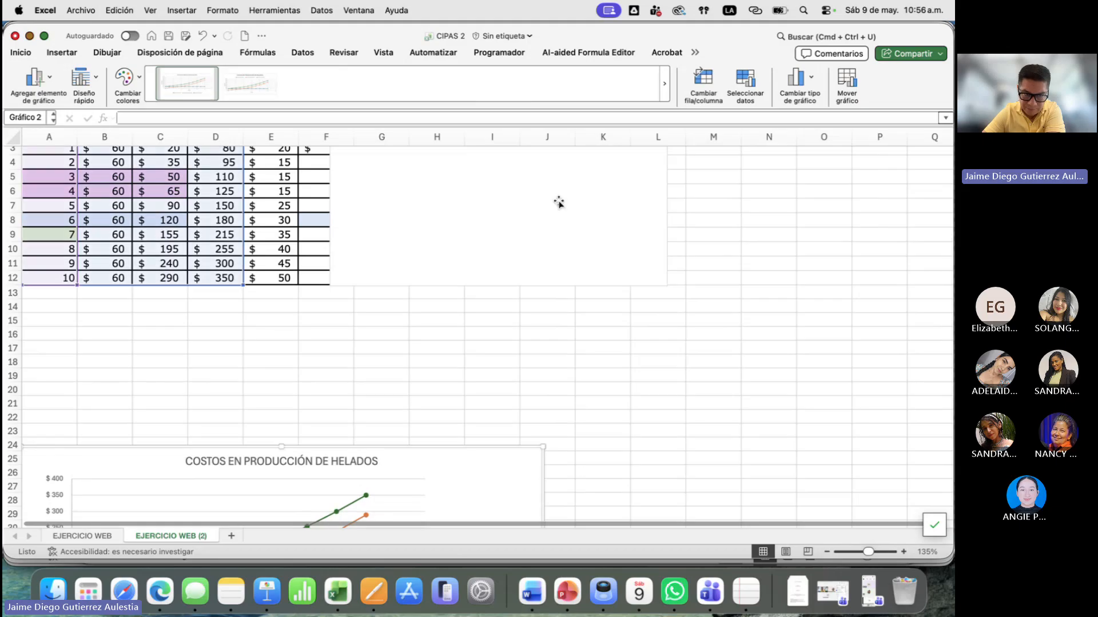
{"action": "scroll", "coordinate": [549, 211], "scroll_direction": "up", "scroll_amount": 2}
{"action": "scroll", "coordinate": [544, 219], "scroll_direction": "up", "scroll_amount": 1}
- Add a data series to the empty chart and take its name from the Costo Marginal header in E1
{"action": "right_click", "coordinate": [457, 248]}
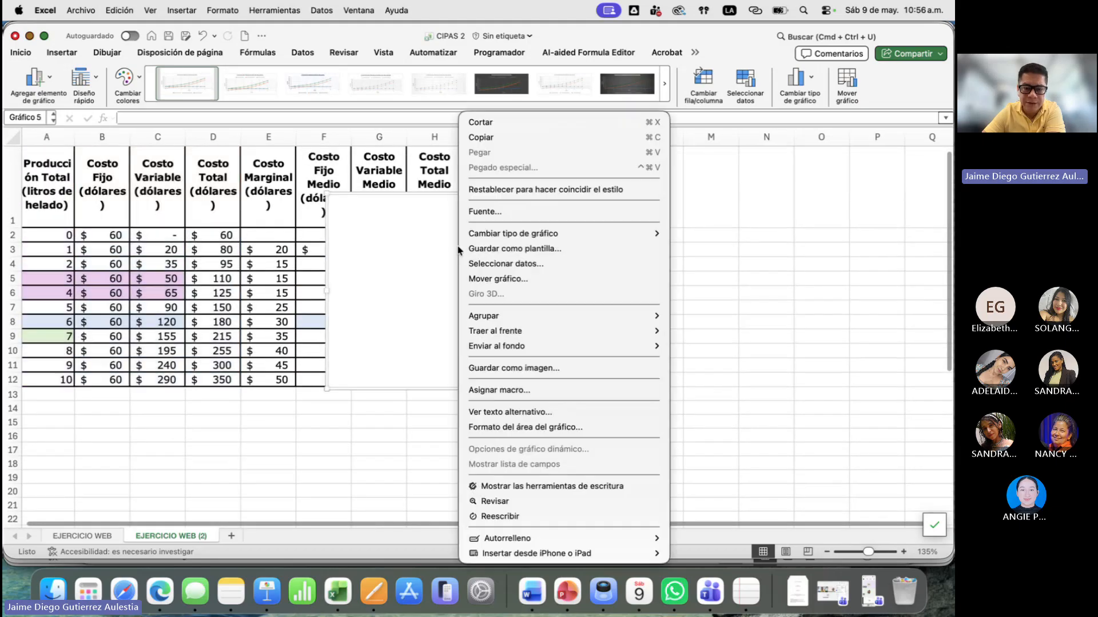
{"action": "left_click", "coordinate": [505, 264]}
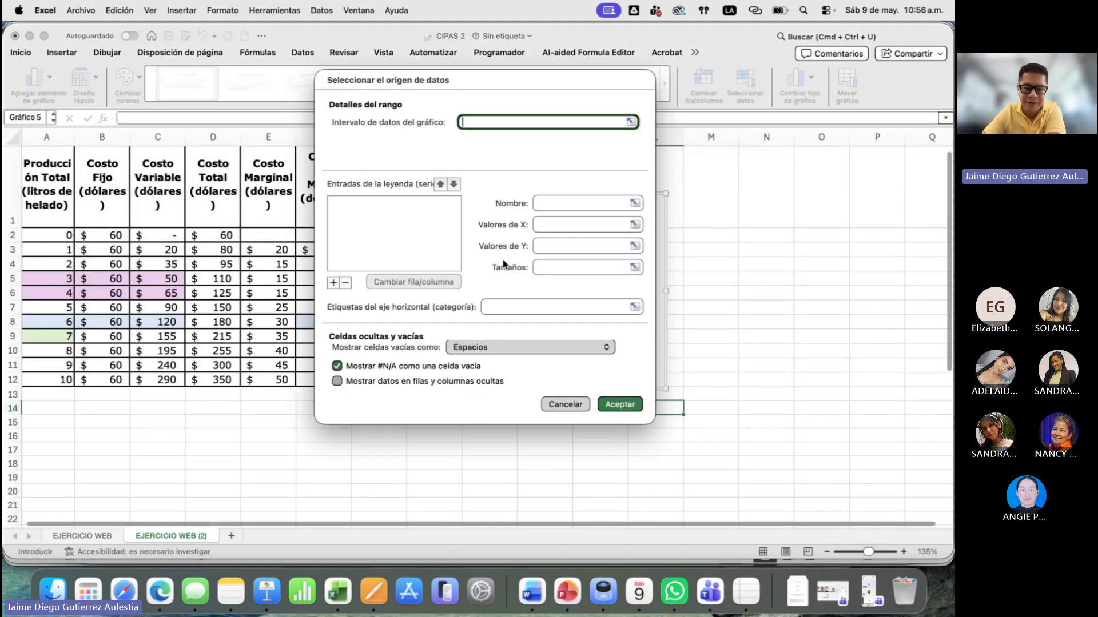
{"action": "left_click", "coordinate": [333, 283]}
{"action": "left_click", "coordinate": [550, 203]}
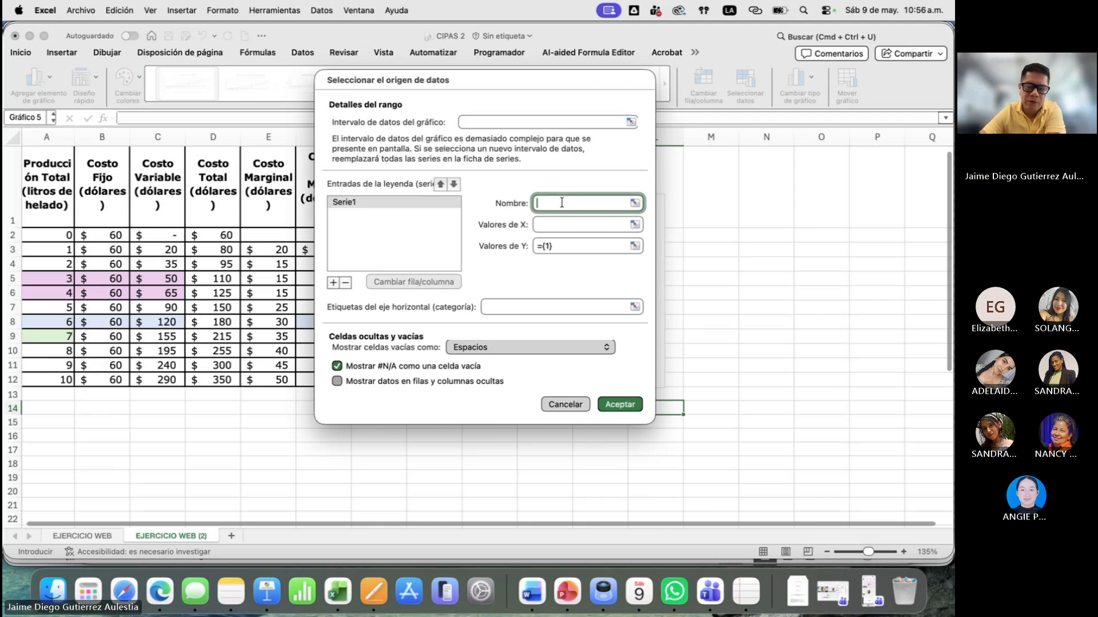
{"action": "left_click", "coordinate": [272, 193]}
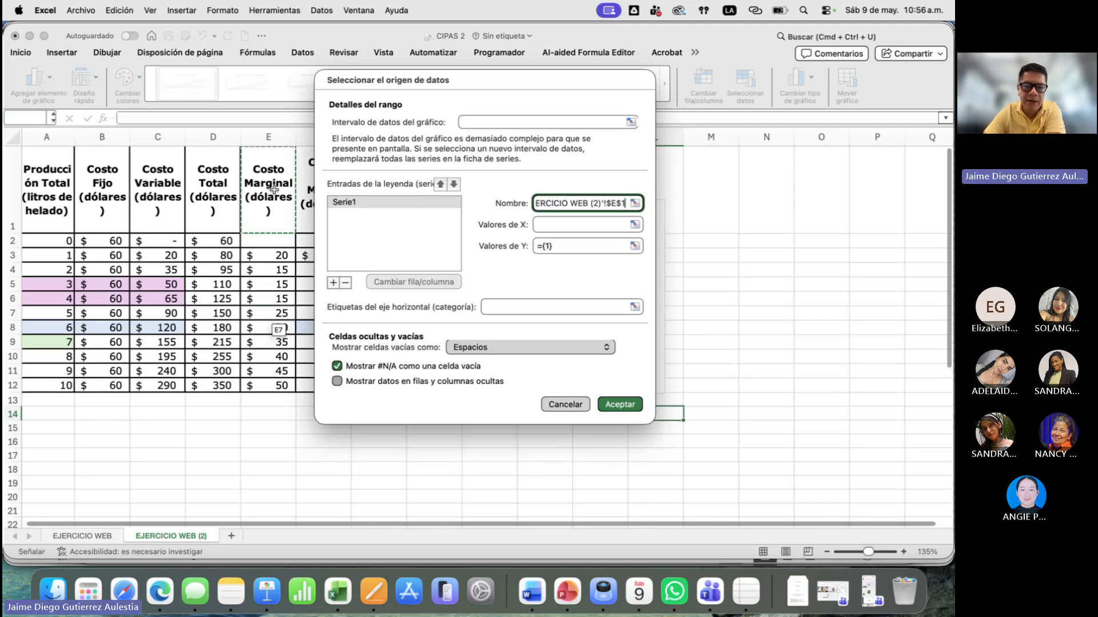
- Set the series' X values to A2:A12 and its Y values to E2:E12, and accept the data source
{"action": "left_click", "coordinate": [635, 224]}
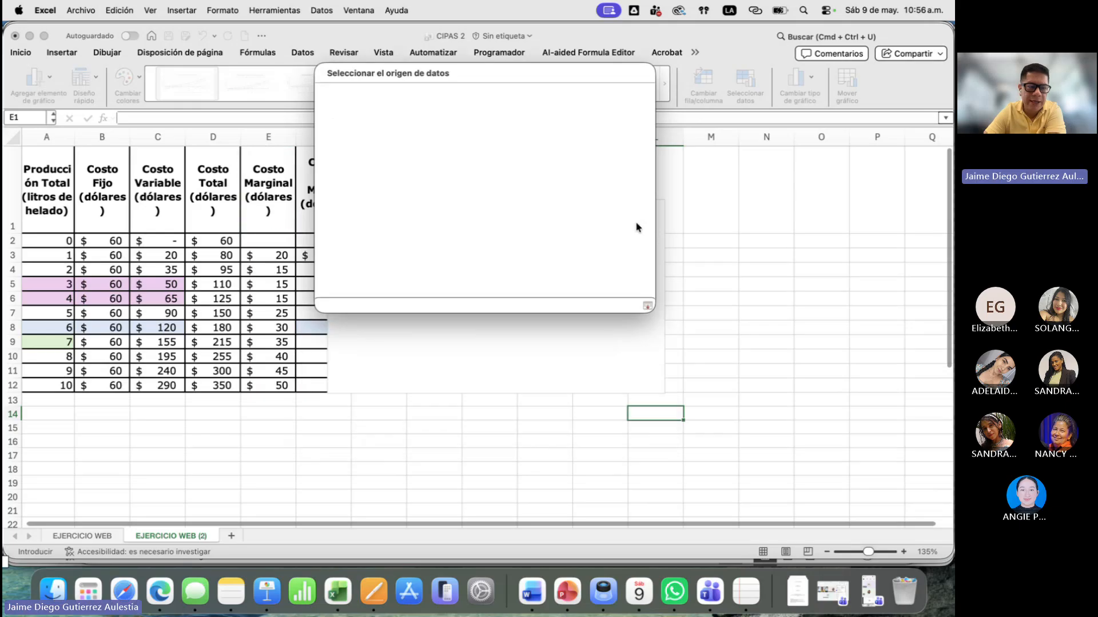
{"action": "left_click_drag", "start_coordinate": [55, 242], "coordinate": [48, 389]}
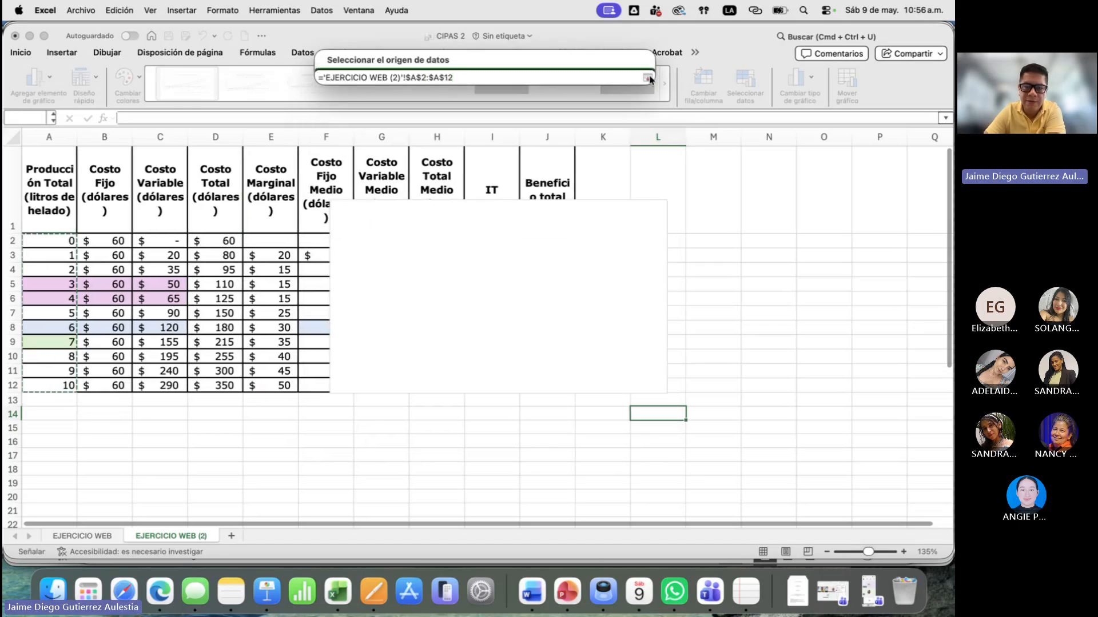
{"action": "key", "text": "Return"}
{"action": "left_click", "coordinate": [635, 246]}
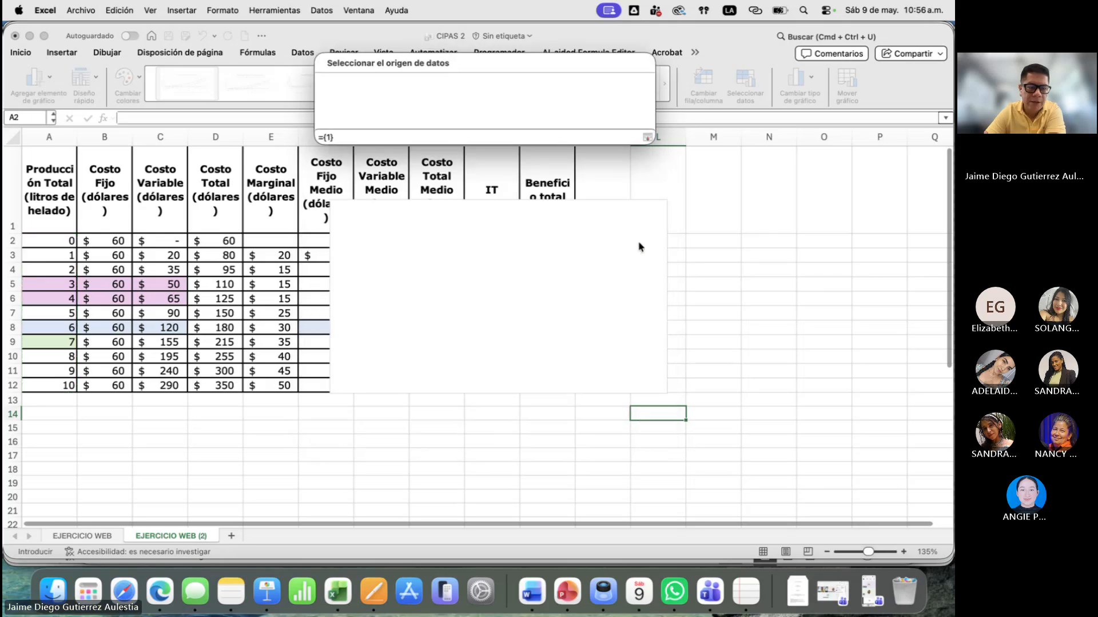
{"action": "left_click_drag", "start_coordinate": [267, 242], "coordinate": [275, 387]}
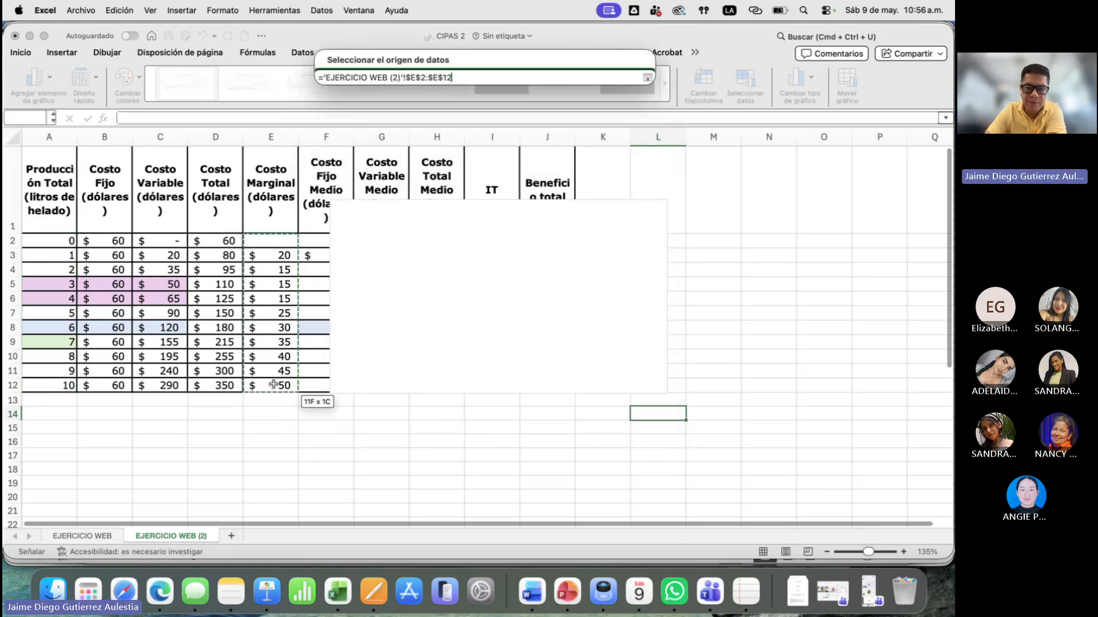
{"action": "left_click", "coordinate": [647, 77]}
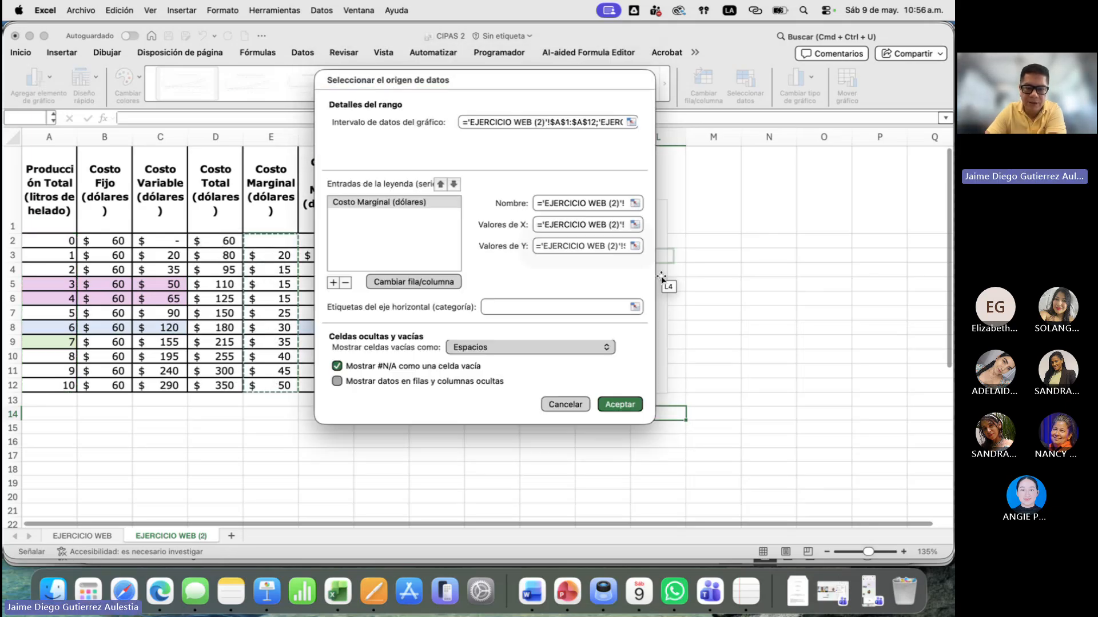
{"action": "left_click", "coordinate": [611, 404]}
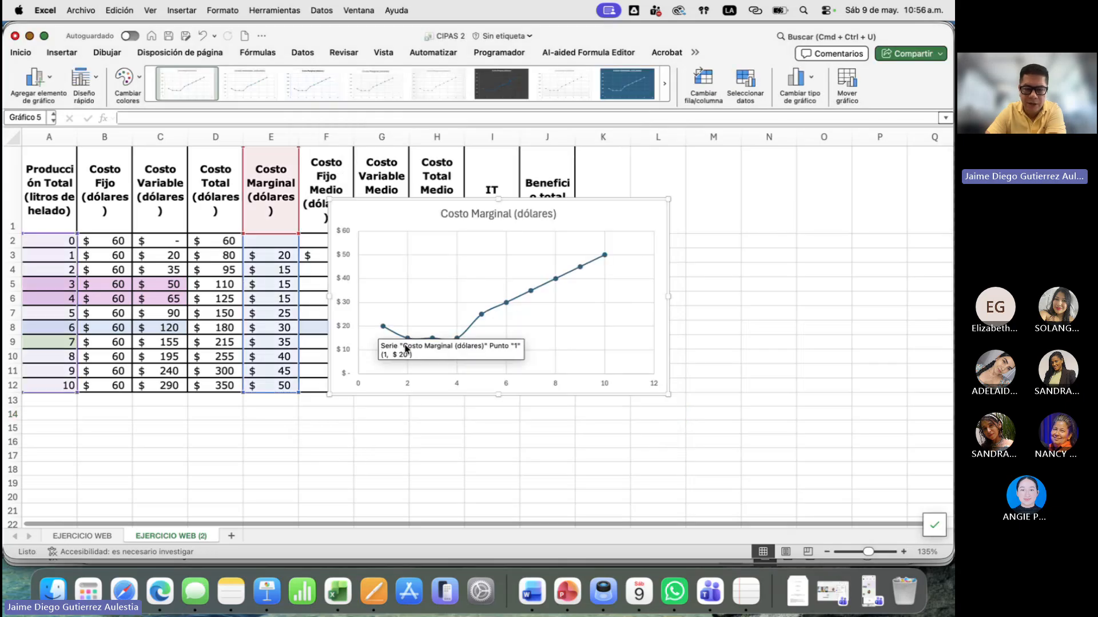
- Apply a quick layout with axis titles and a legend to the marginal cost chart, and widen it into column N
{"action": "left_click", "coordinate": [94, 81]}
{"action": "left_click", "coordinate": [101, 121]}
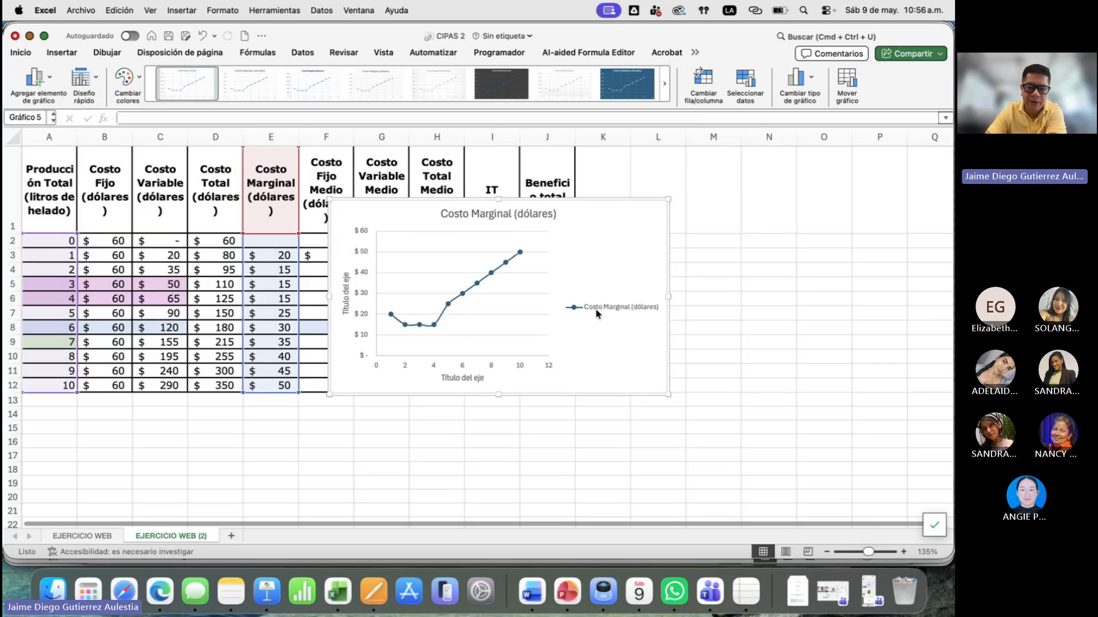
{"action": "left_click_drag", "start_coordinate": [673, 393], "coordinate": [789, 399]}
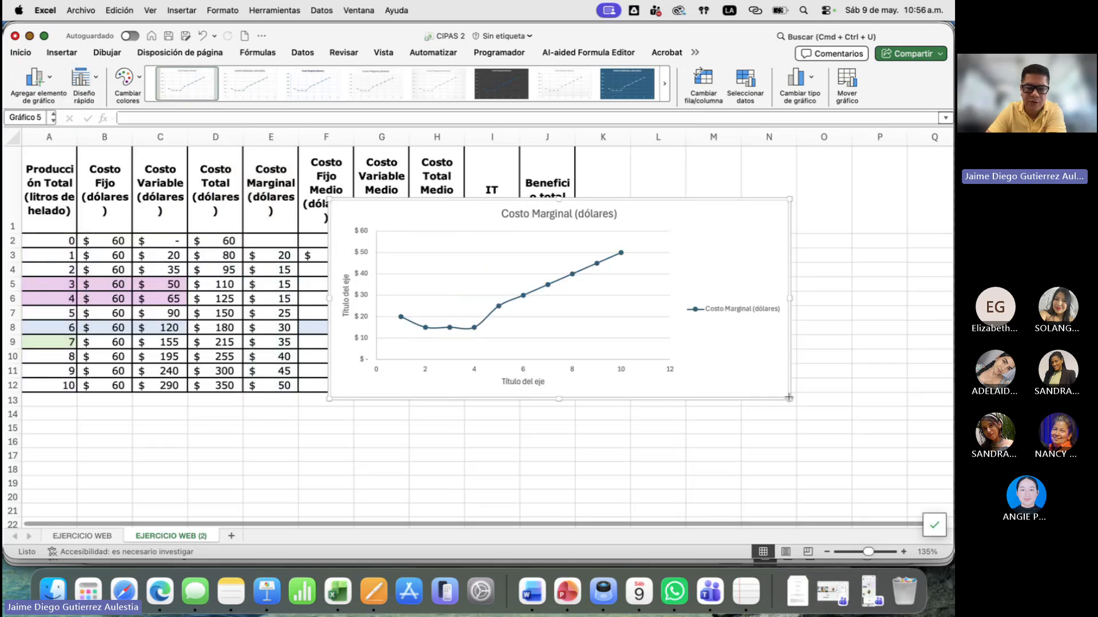
- Title the chart's vertical axis DOLARES and its horizontal axis LITROS HELADO
{"action": "double_click", "coordinate": [338, 283]}
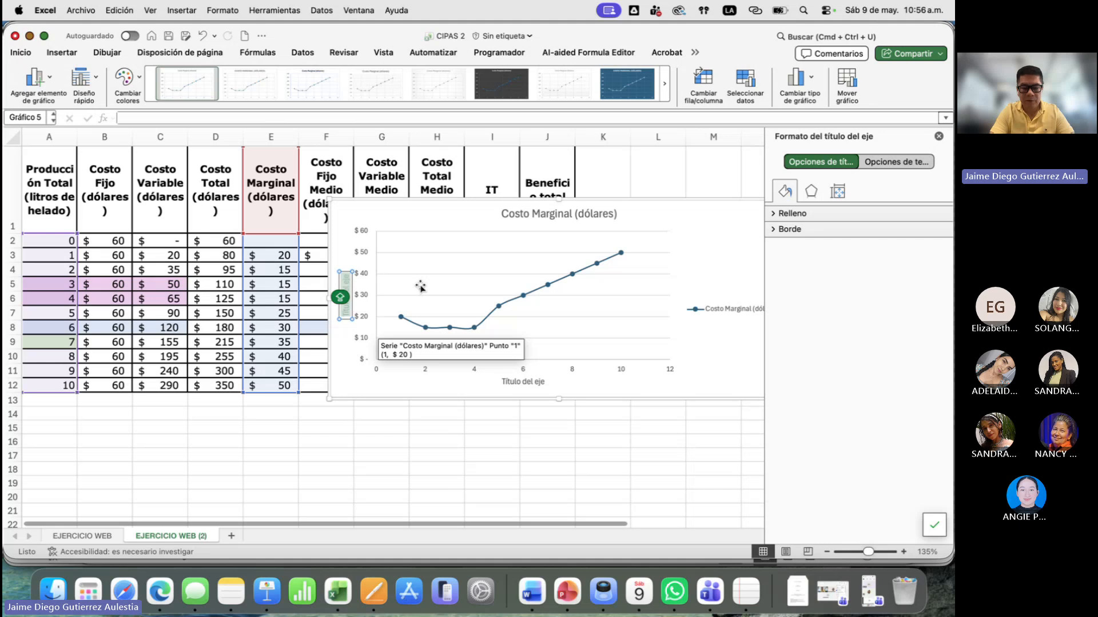
{"action": "type", "text": "DOLARES"}
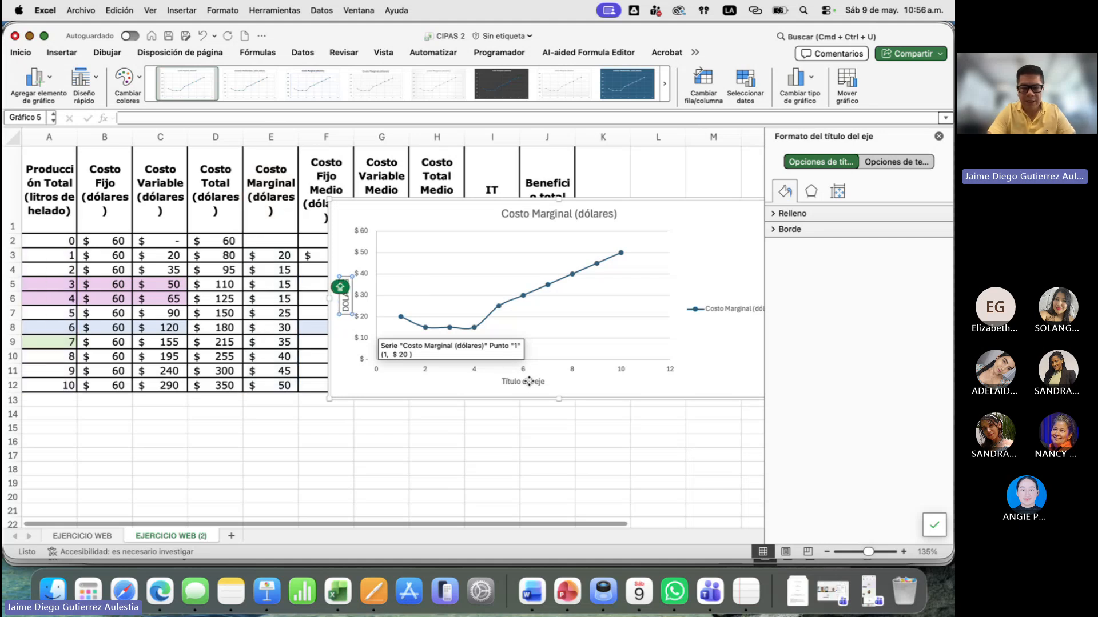
{"action": "left_click", "coordinate": [529, 381]}
{"action": "double_click", "coordinate": [528, 381]}
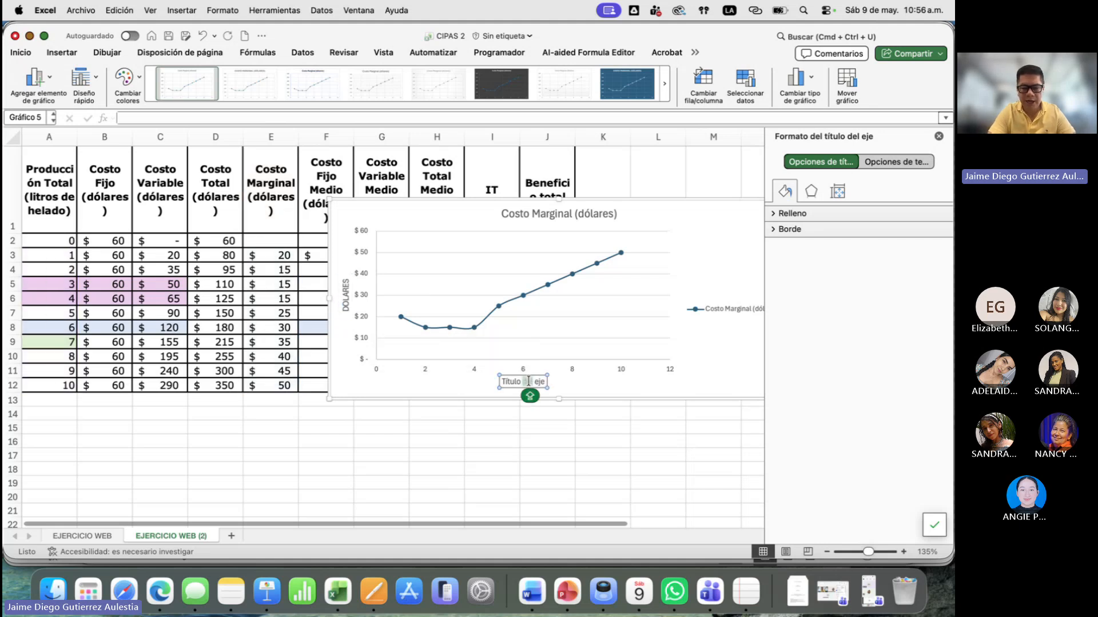
{"action": "triple_click", "coordinate": [529, 382]}
{"action": "type", "text": "L"}
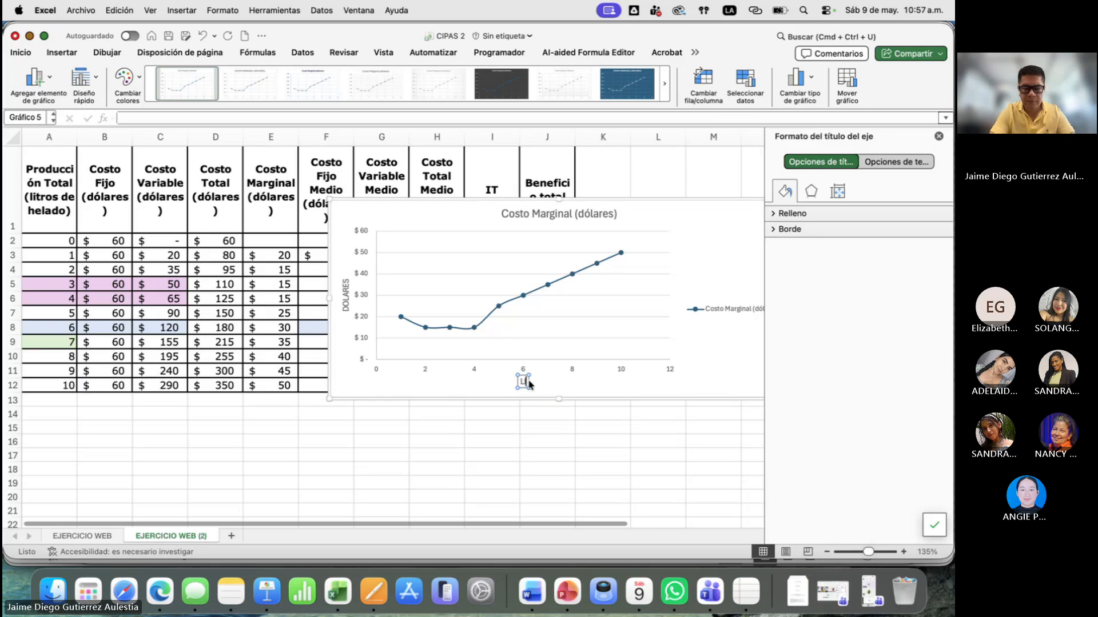
{"action": "type", "text": "ITROS HELADO"}
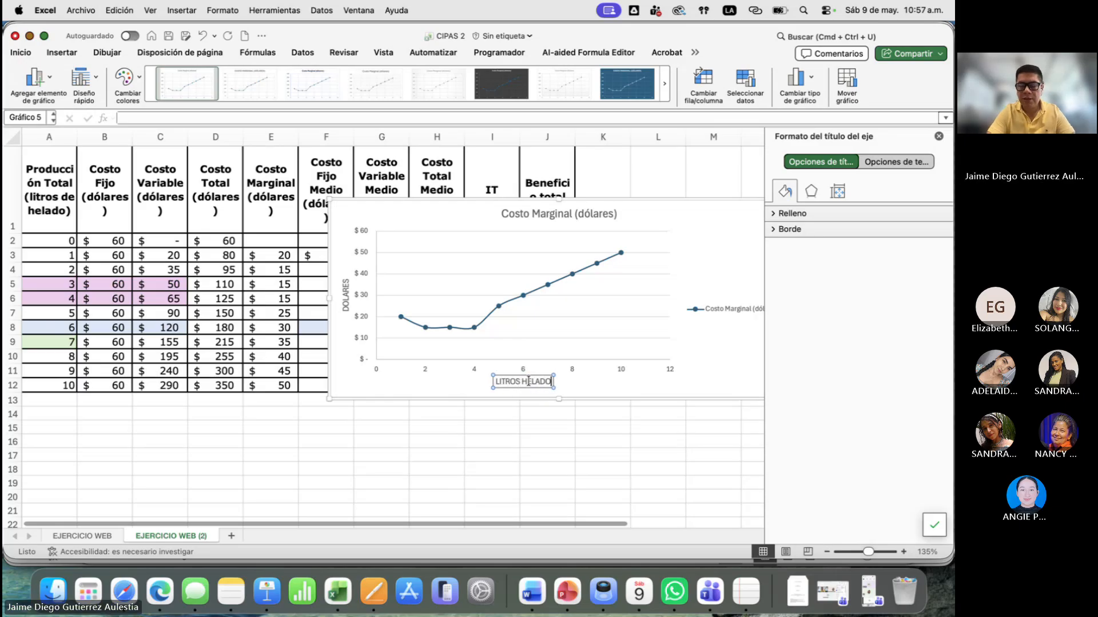
- Change the chart title to COSTOS MEDIOS Y MARGINAL and close the title formatting options
{"action": "left_click", "coordinate": [553, 213]}
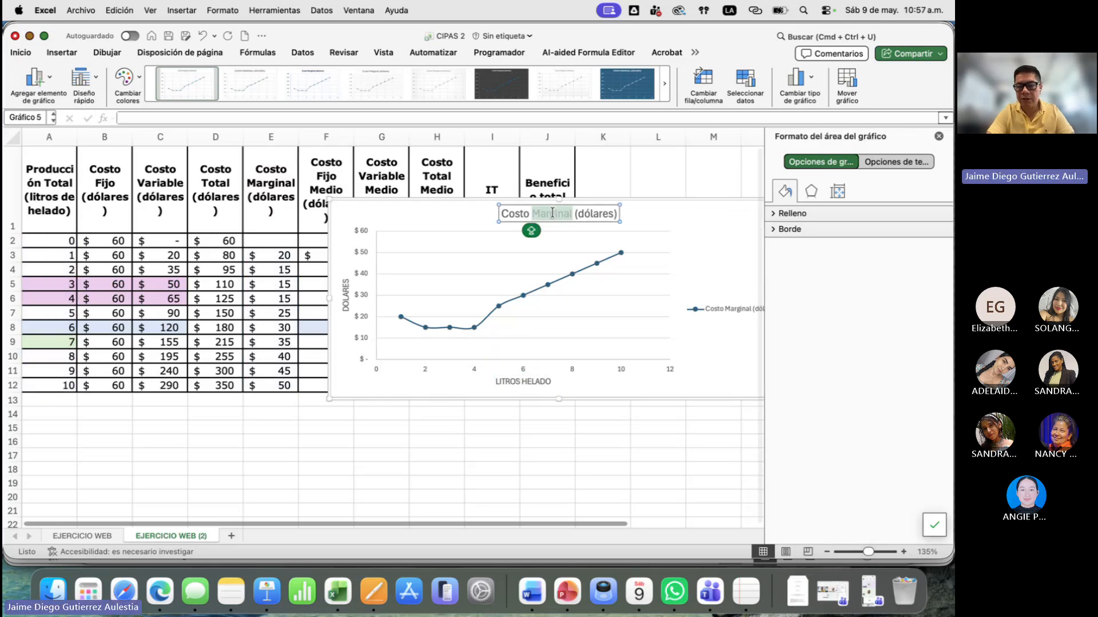
{"action": "triple_click", "coordinate": [553, 212]}
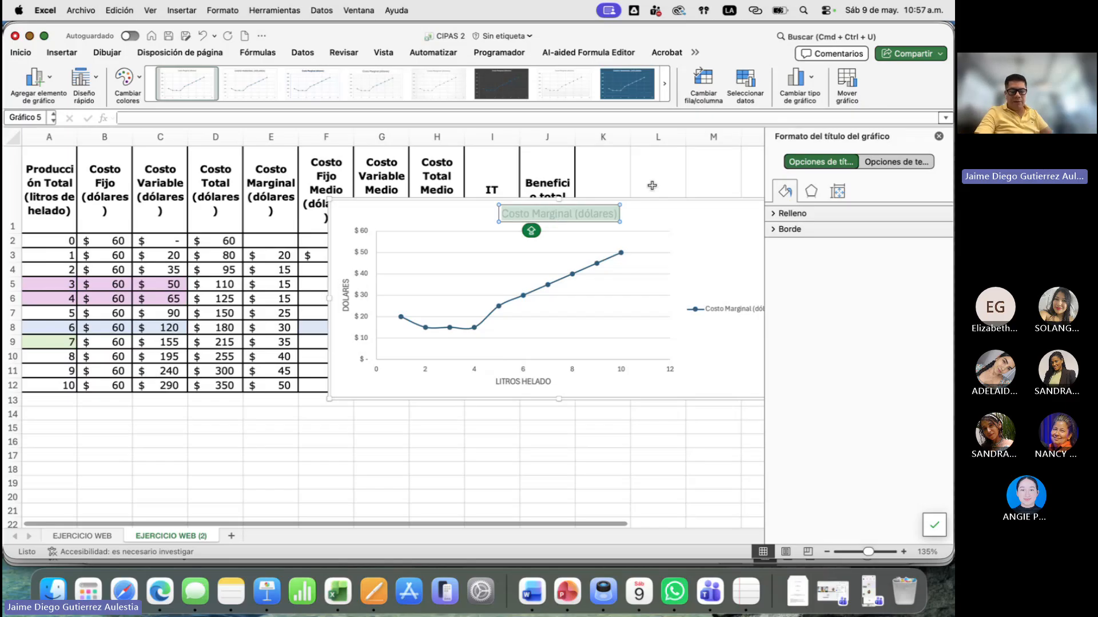
{"action": "key", "text": "BackSpace"}
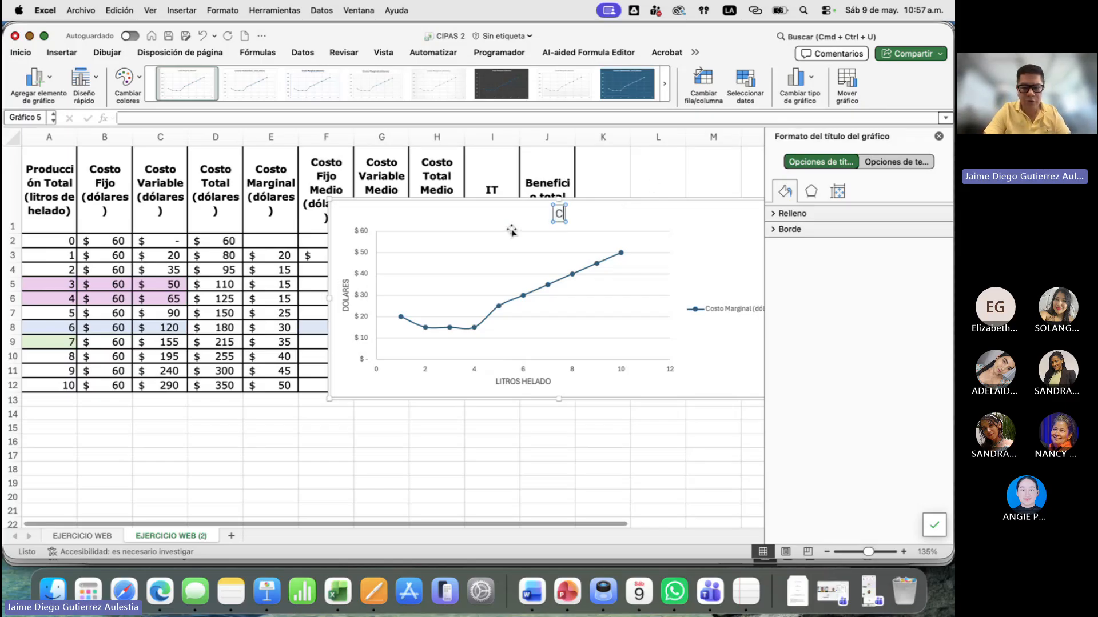
{"action": "type", "text": "COSTOS"}
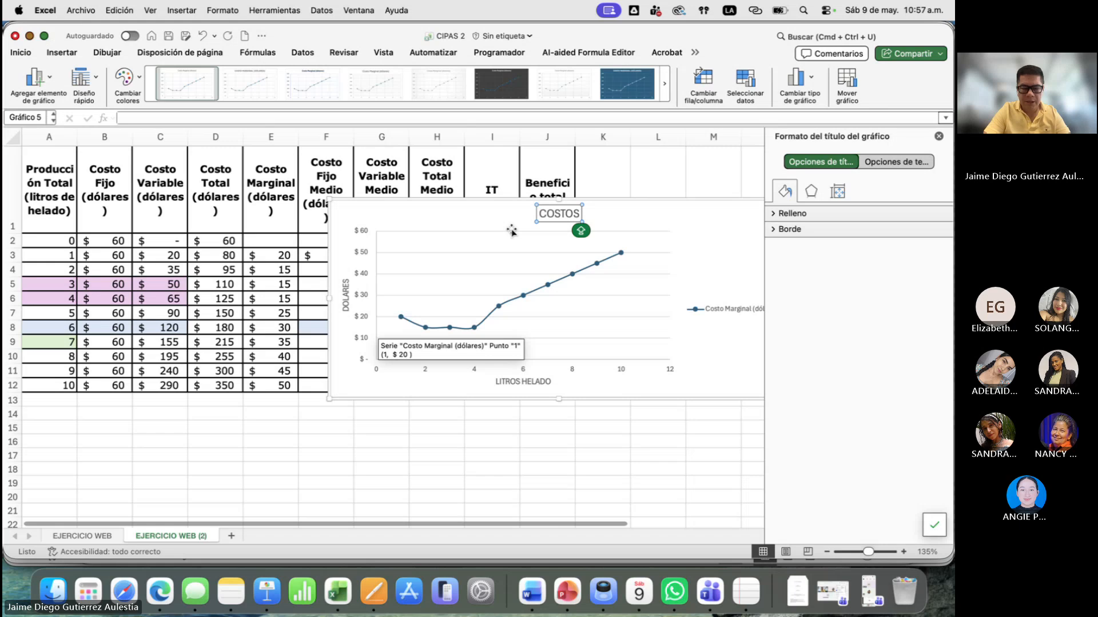
{"action": "type", "text": " MEDIOS Y MARGINAL"}
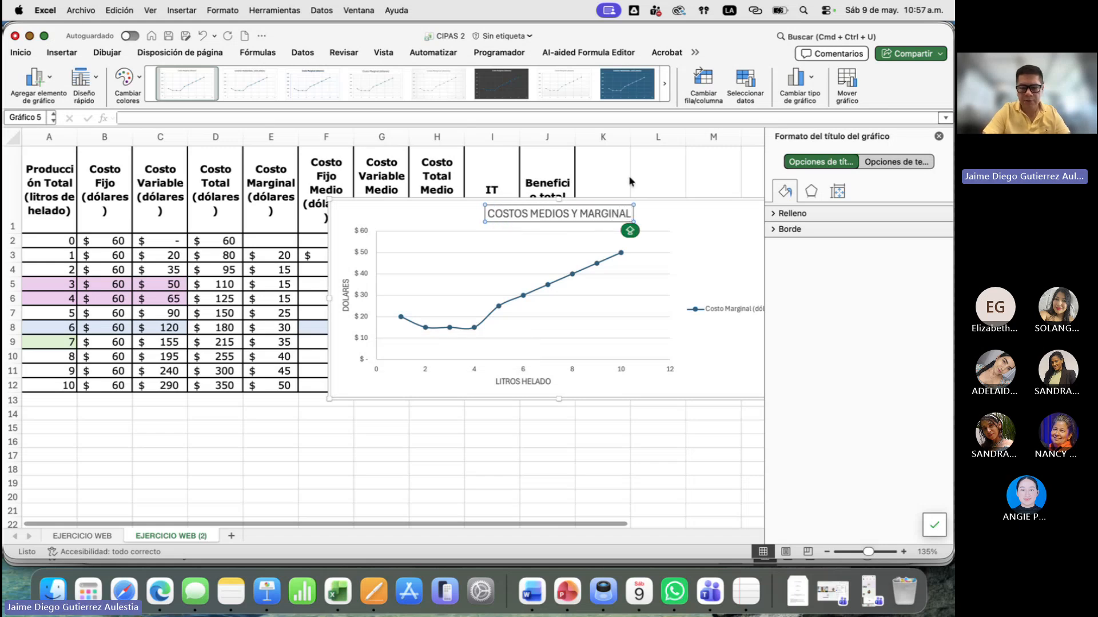
{"action": "left_click", "coordinate": [698, 206]}
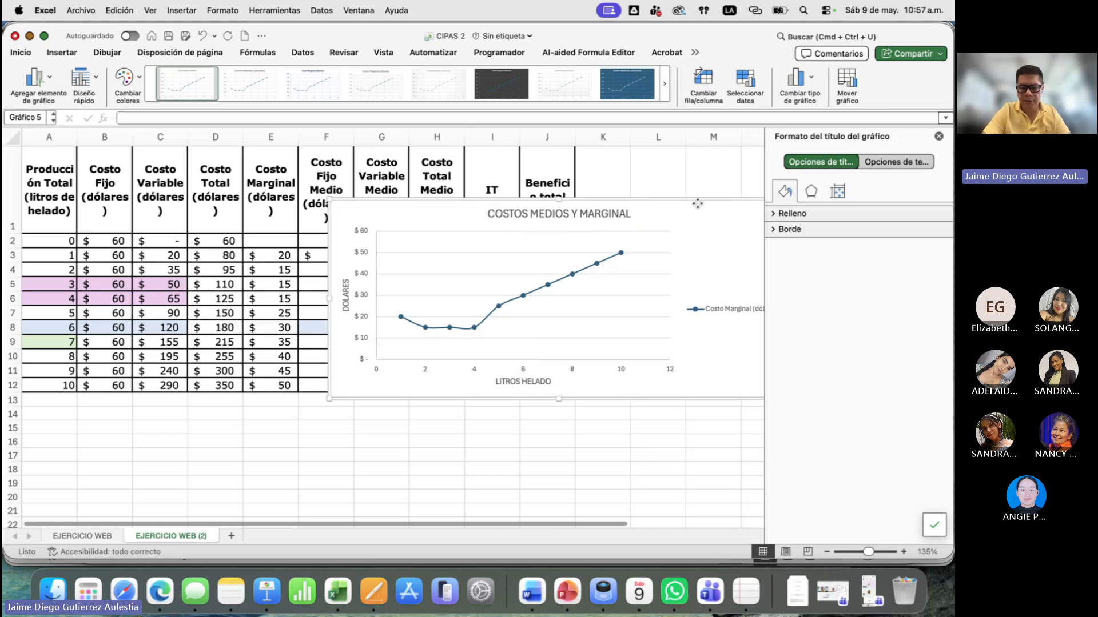
{"action": "left_click", "coordinate": [939, 136]}
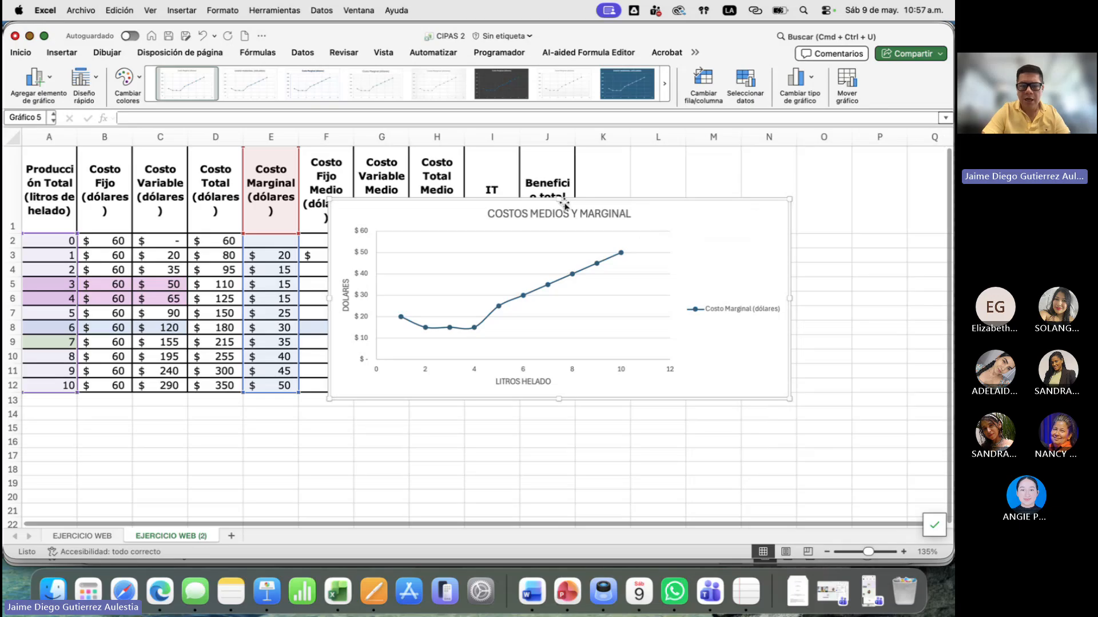
- Move the chart off the average cost columns and fill the average fixed cost formula from F3 down to F12
{"action": "left_click_drag", "start_coordinate": [437, 214], "coordinate": [645, 213]}
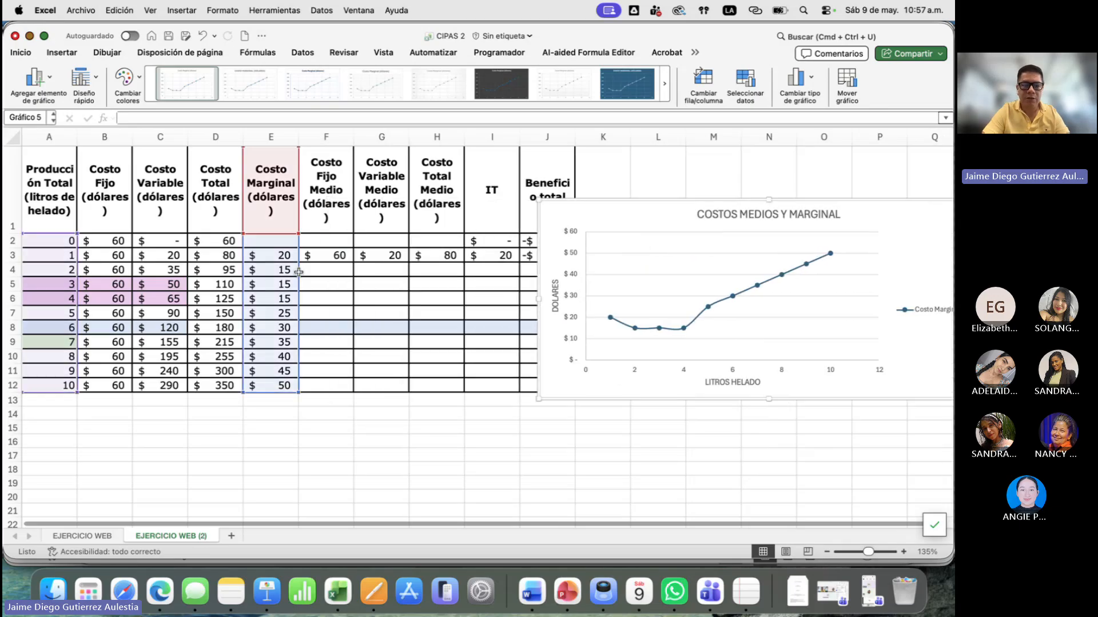
{"action": "left_click", "coordinate": [321, 260]}
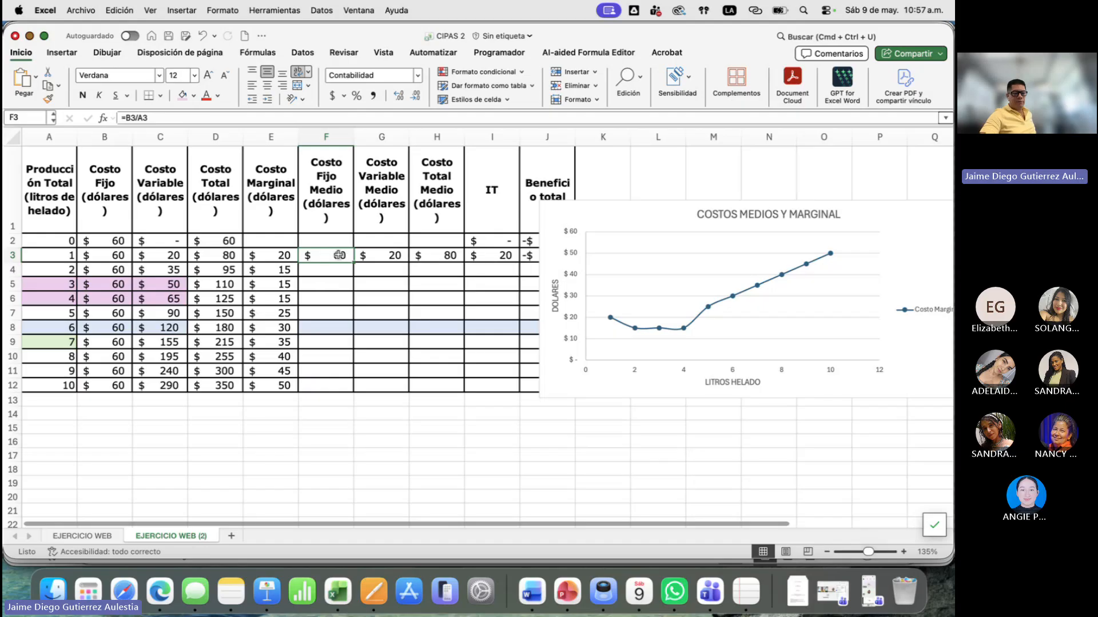
{"action": "double_click", "coordinate": [326, 255]}
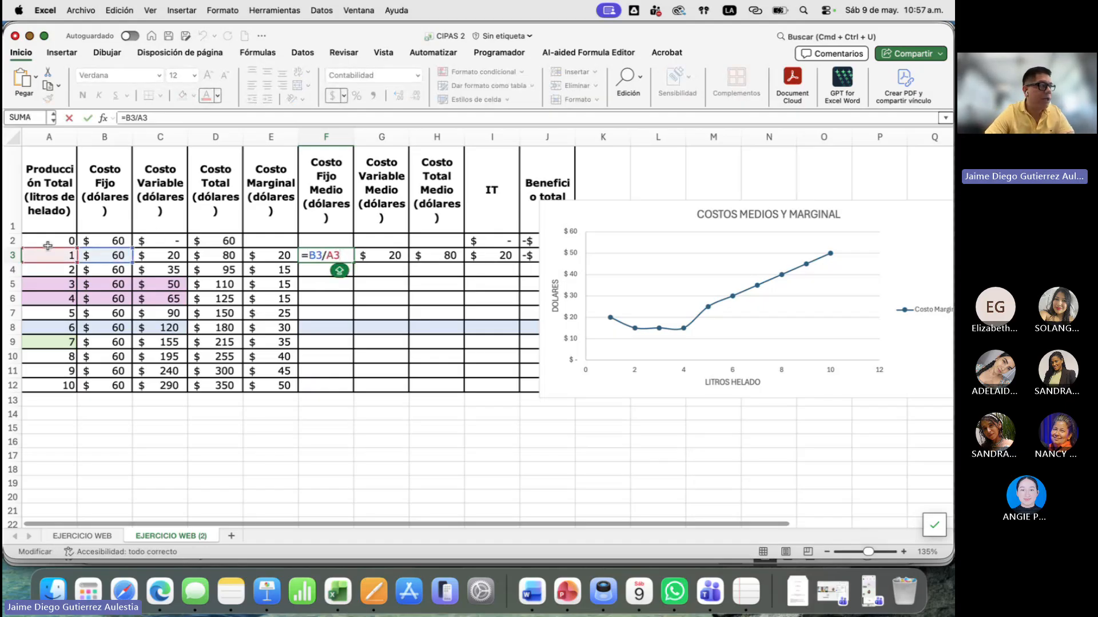
{"action": "key", "text": "Return"}
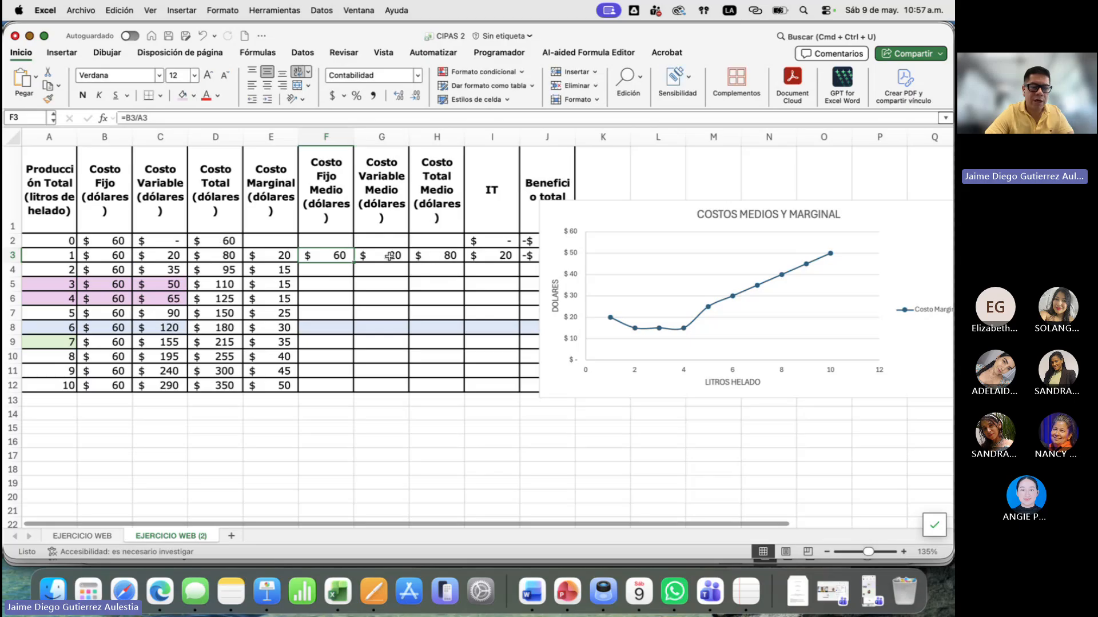
{"action": "double_click", "coordinate": [396, 255]}
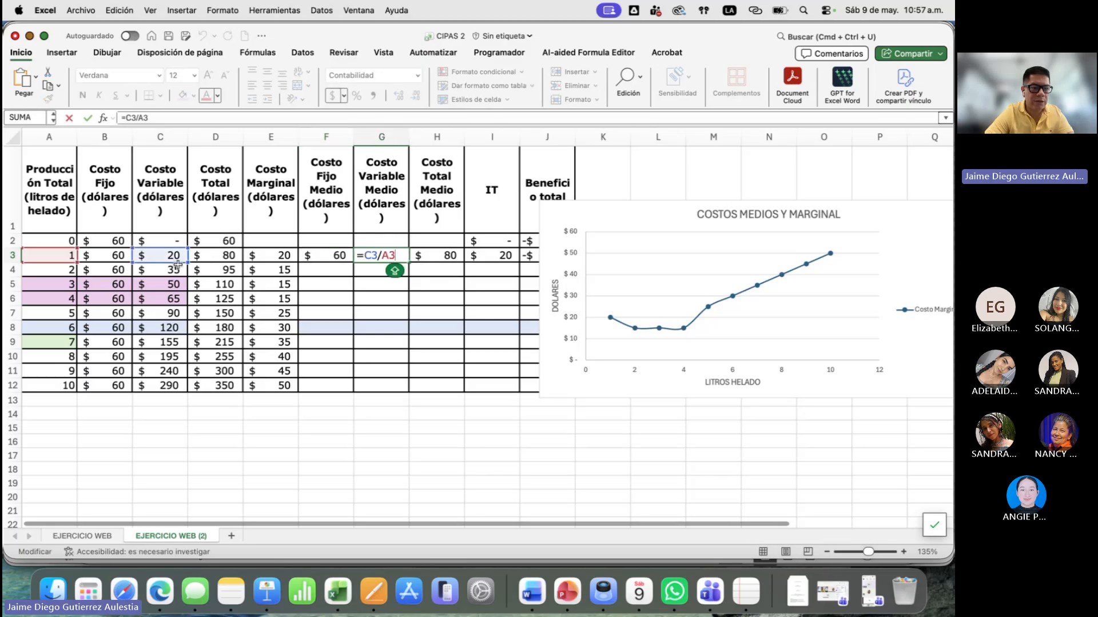
{"action": "left_click", "coordinate": [342, 258]}
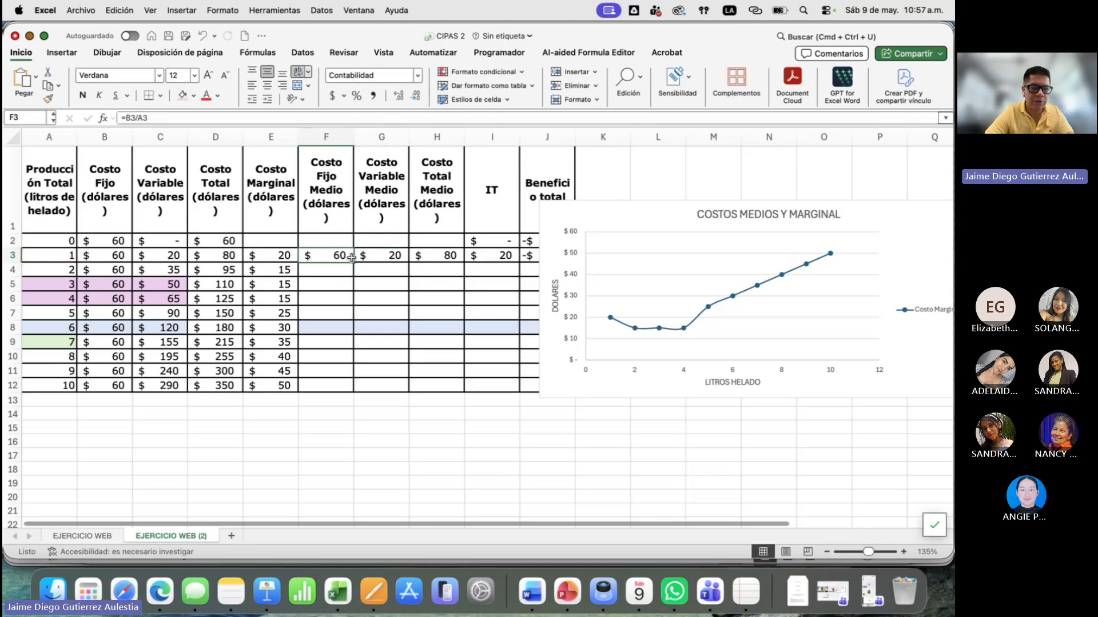
{"action": "double_click", "coordinate": [354, 262]}
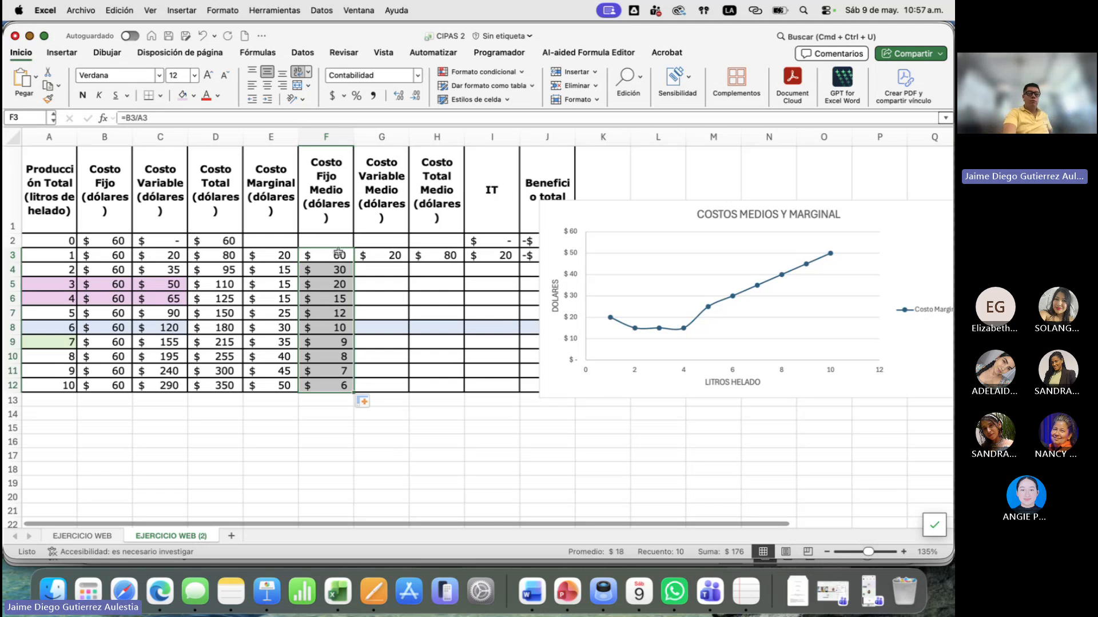
- Fill the average variable cost formula from G3 down to G12
{"action": "left_click_drag", "start_coordinate": [334, 257], "coordinate": [332, 383]}
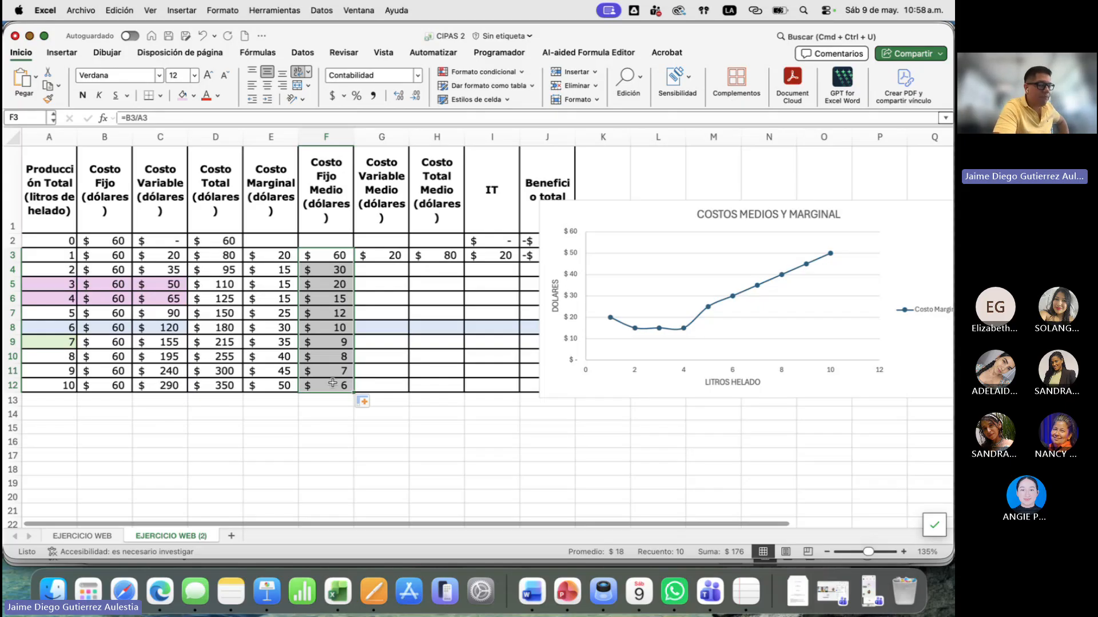
{"action": "left_click", "coordinate": [380, 257]}
{"action": "double_click", "coordinate": [407, 262]}
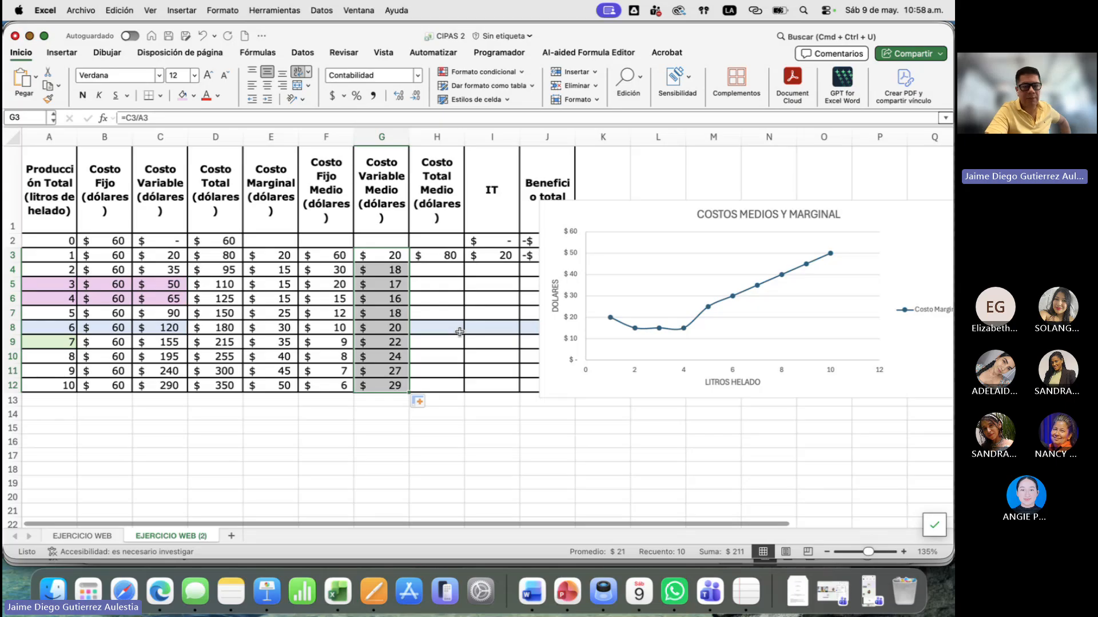
- Add a second series to the COSTOS MEDIOS Y MARGINAL chart, named from the Costo Fijo Medio header in F1
{"action": "right_click", "coordinate": [624, 222]}
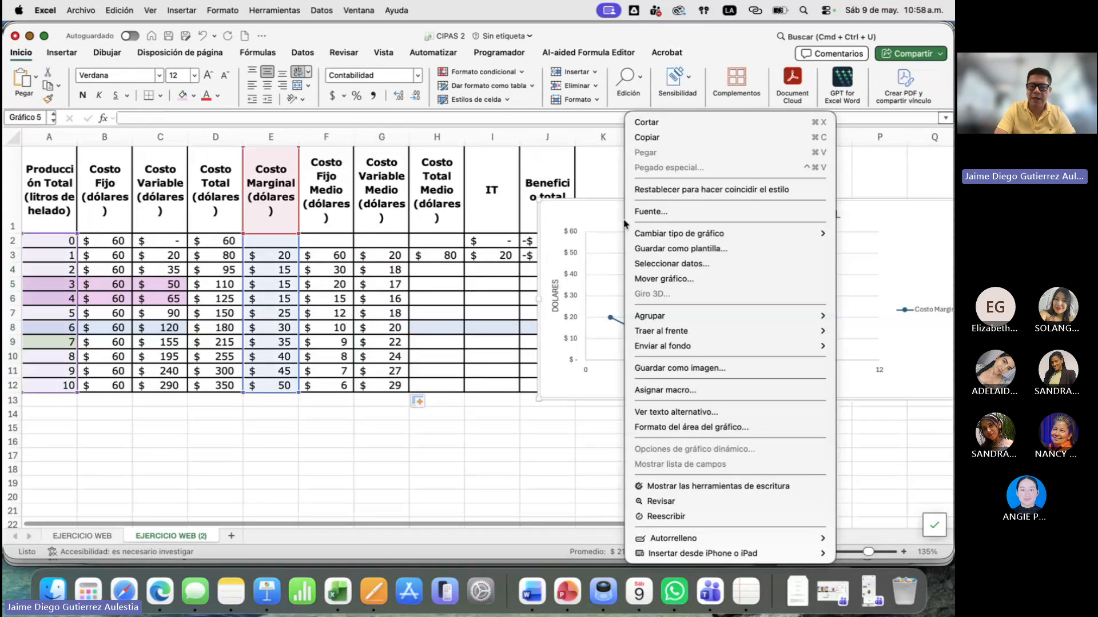
{"action": "left_click", "coordinate": [715, 265]}
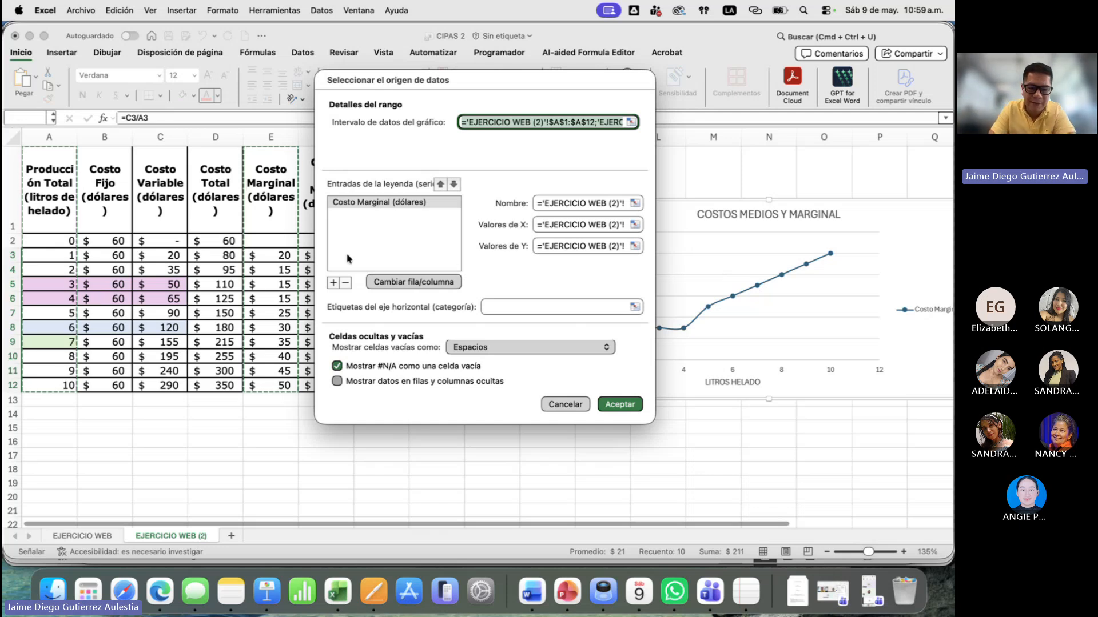
{"action": "left_click", "coordinate": [332, 282]}
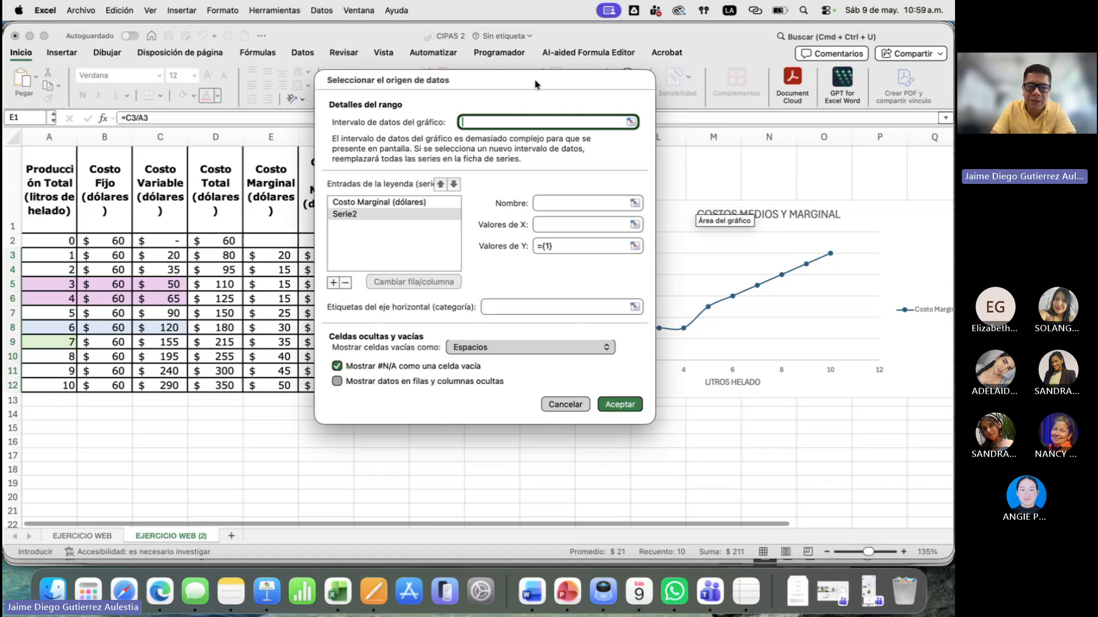
{"action": "left_click_drag", "start_coordinate": [536, 84], "coordinate": [636, 85]}
{"action": "left_click", "coordinate": [639, 203]}
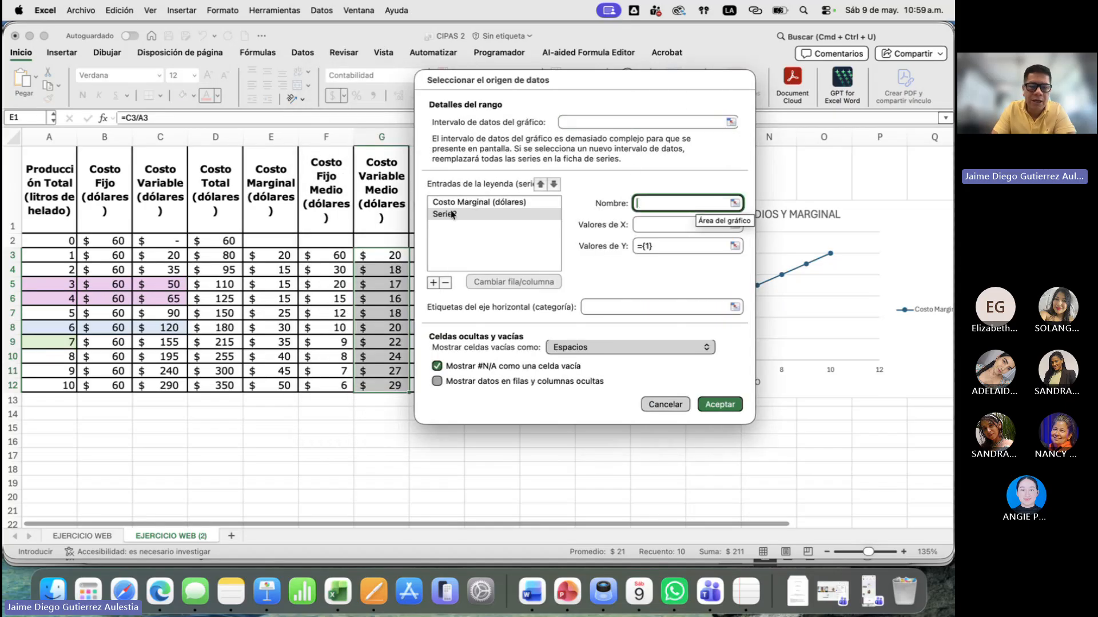
{"action": "left_click", "coordinate": [337, 206]}
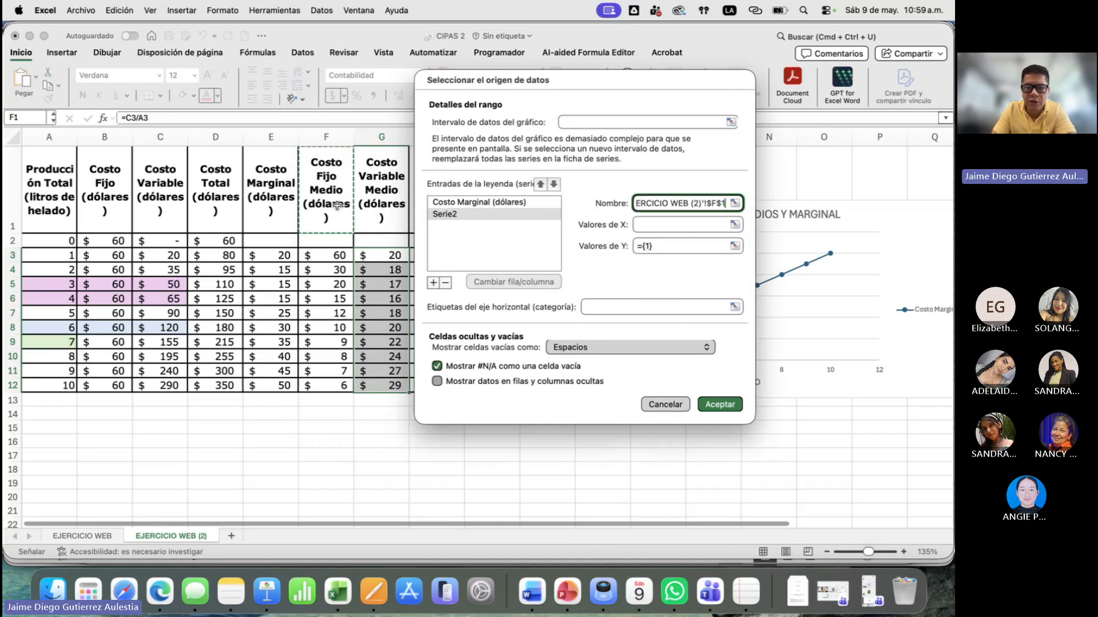
{"action": "key", "text": "Tab"}
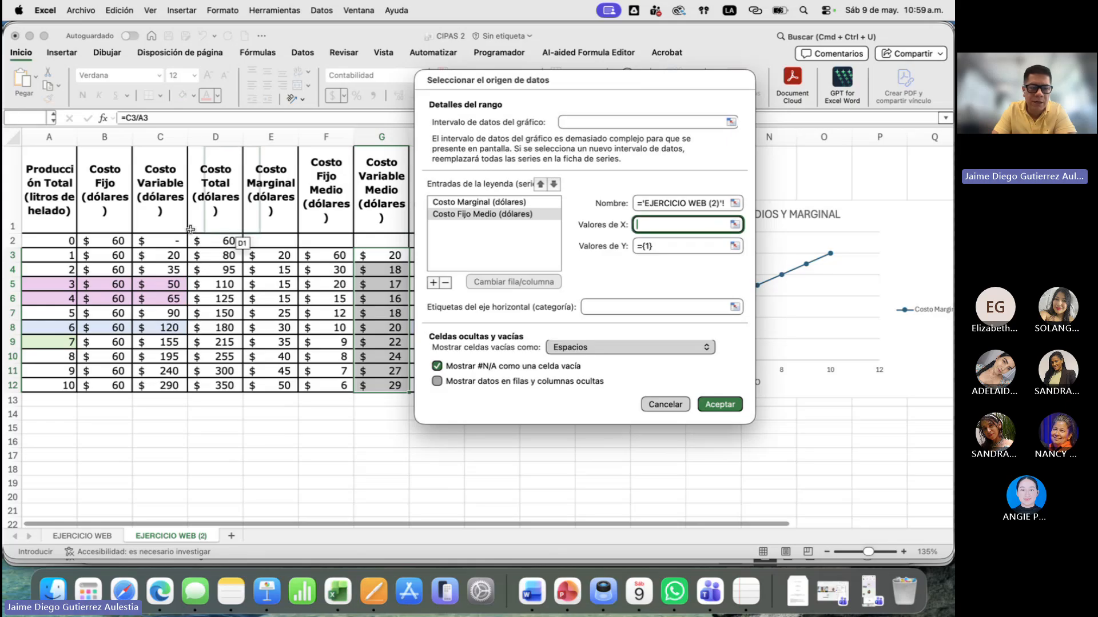
- Give the Costo Fijo Medio series X values A2:A12 and Y values F3:F12, and accept the data source
{"action": "left_click_drag", "start_coordinate": [60, 241], "coordinate": [65, 383]}
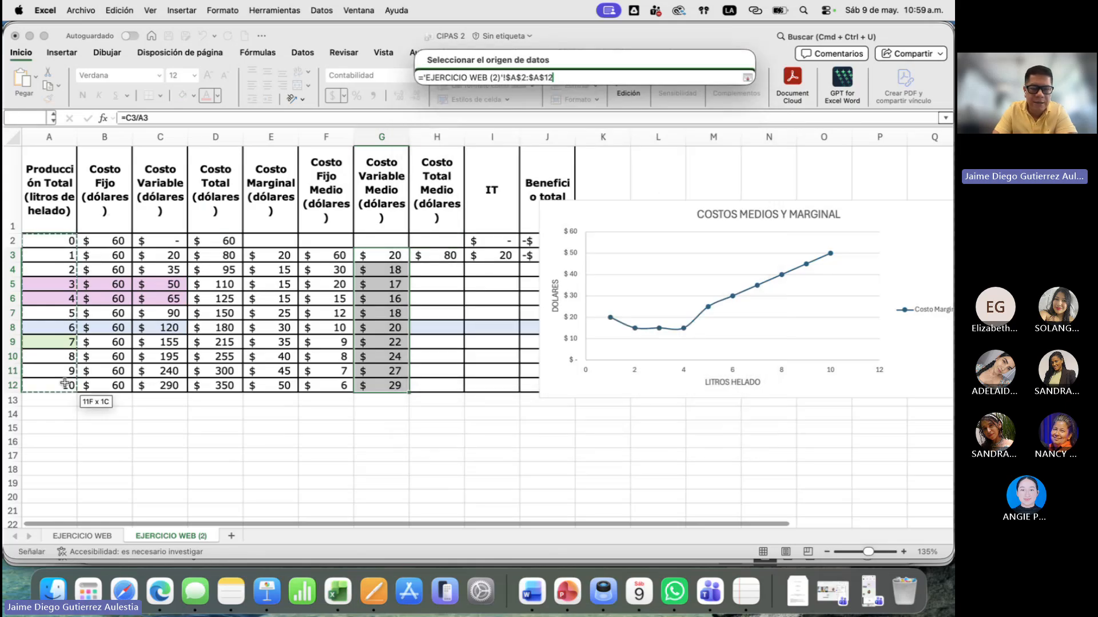
{"action": "left_click", "coordinate": [733, 247]}
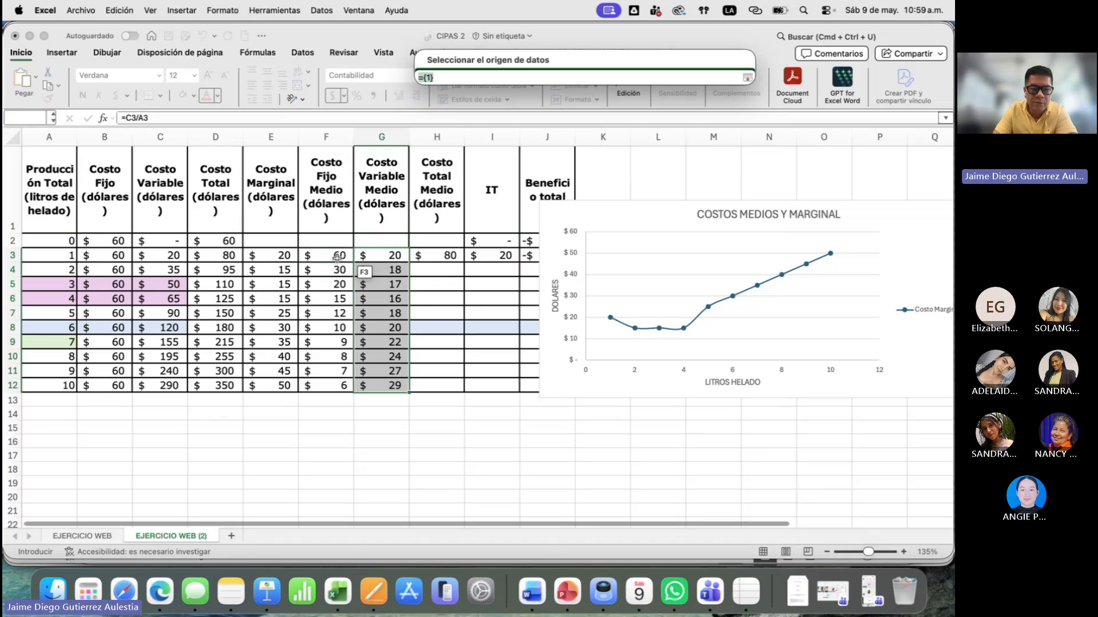
{"action": "left_click_drag", "start_coordinate": [336, 257], "coordinate": [338, 384]}
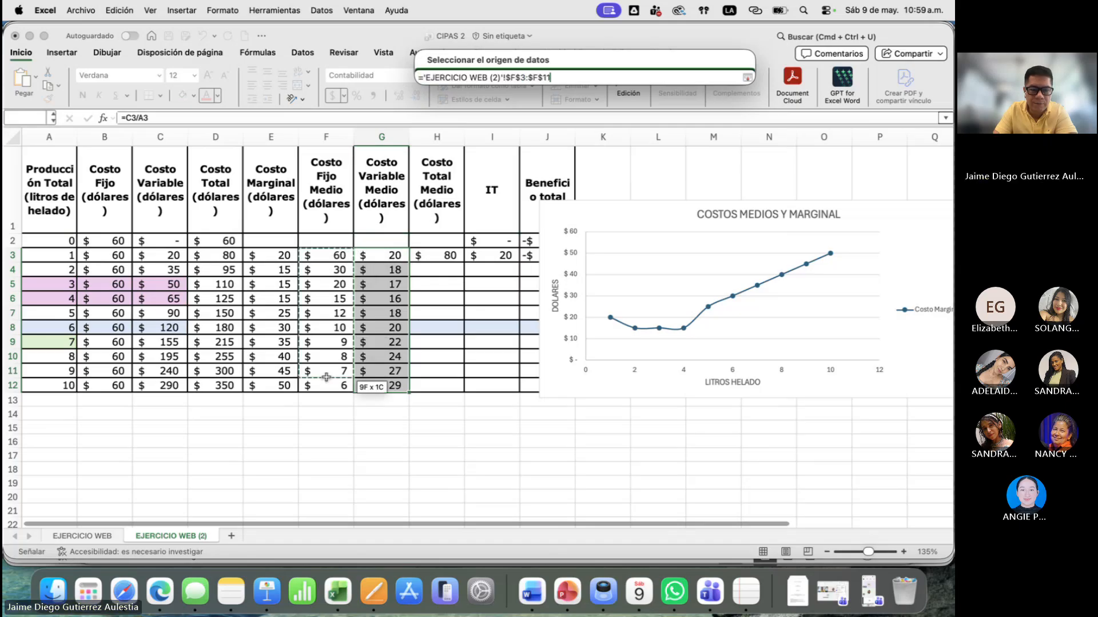
{"action": "left_click", "coordinate": [747, 77]}
{"action": "left_click", "coordinate": [713, 406]}
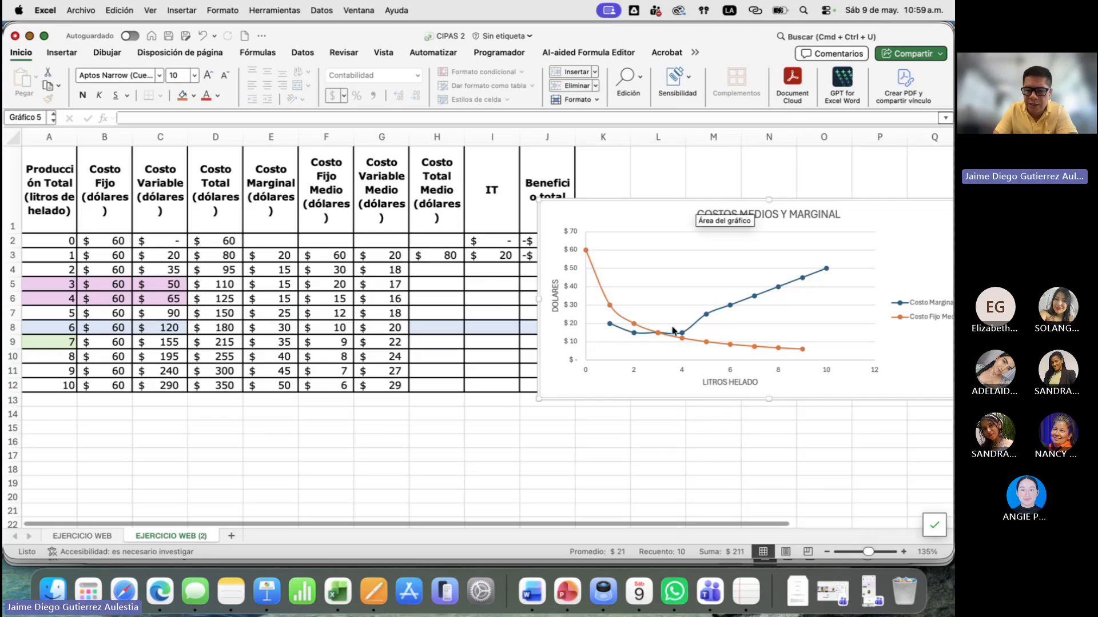
- Shade the marginal and average fixed cost cells E6:F6 for 4 litres with the pink fill
{"action": "mouse_move", "coordinate": [669, 342]}
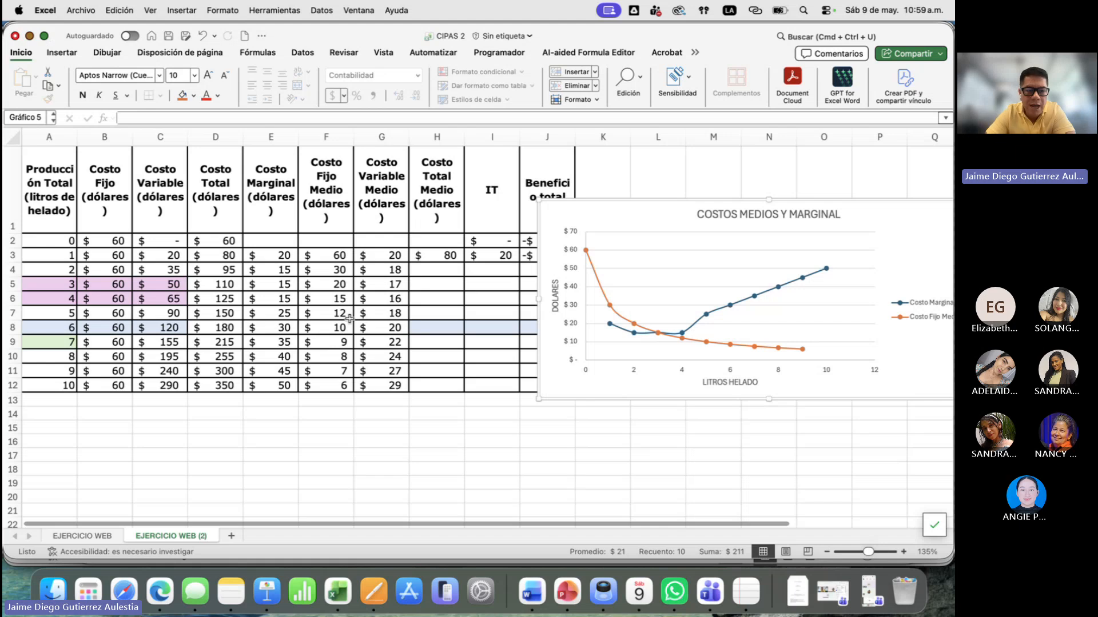
{"action": "left_click", "coordinate": [309, 279]}
{"action": "left_click", "coordinate": [284, 280]}
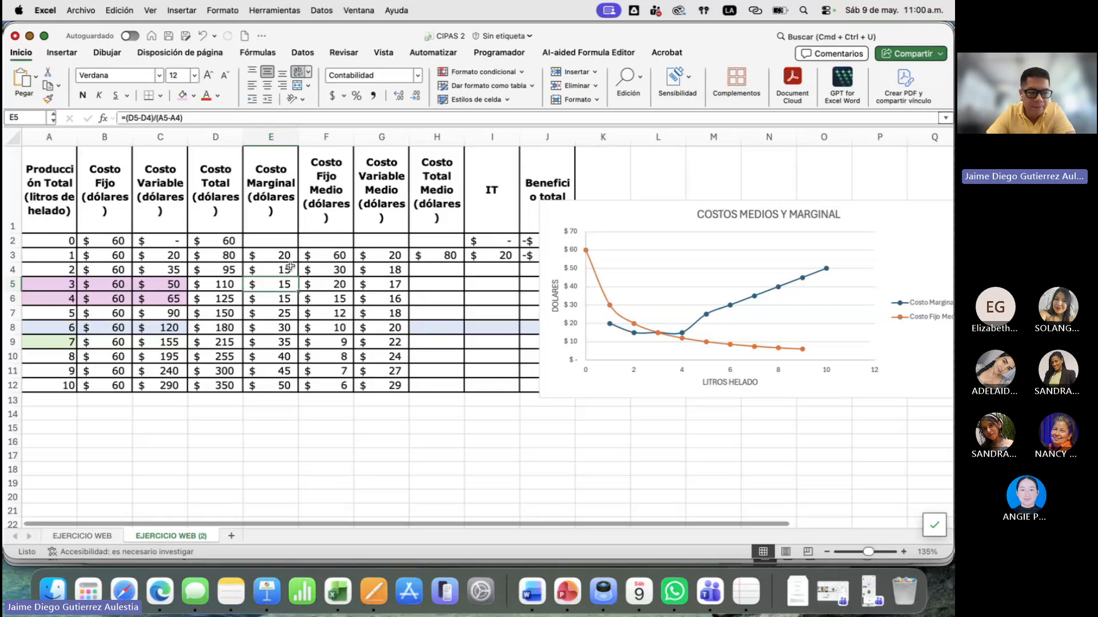
{"action": "left_click", "coordinate": [192, 285]}
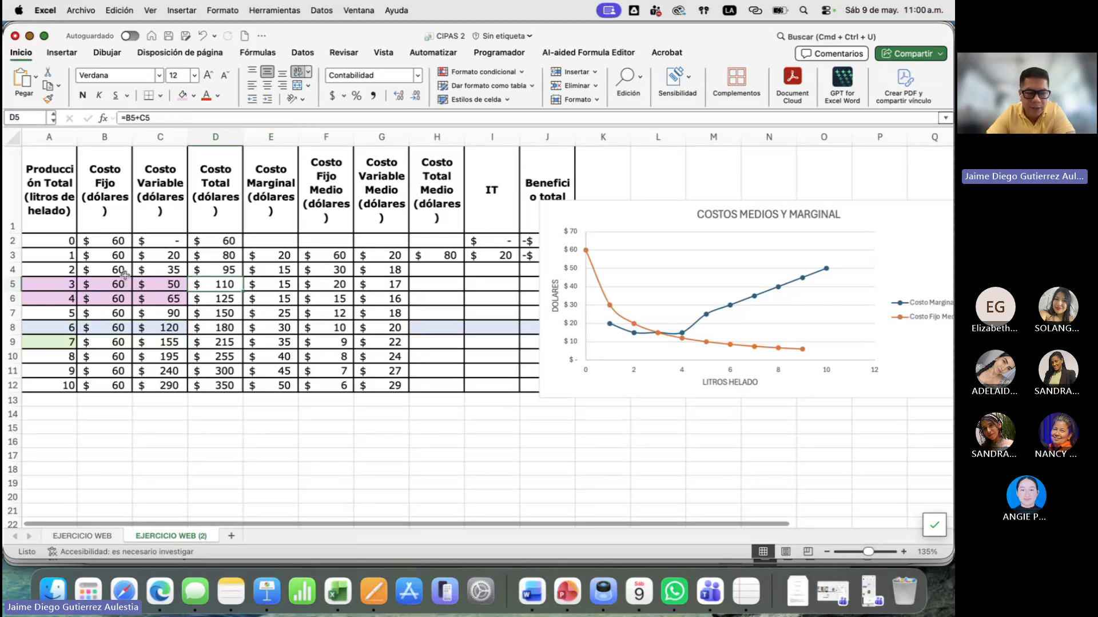
{"action": "left_click_drag", "start_coordinate": [284, 281], "coordinate": [328, 298]}
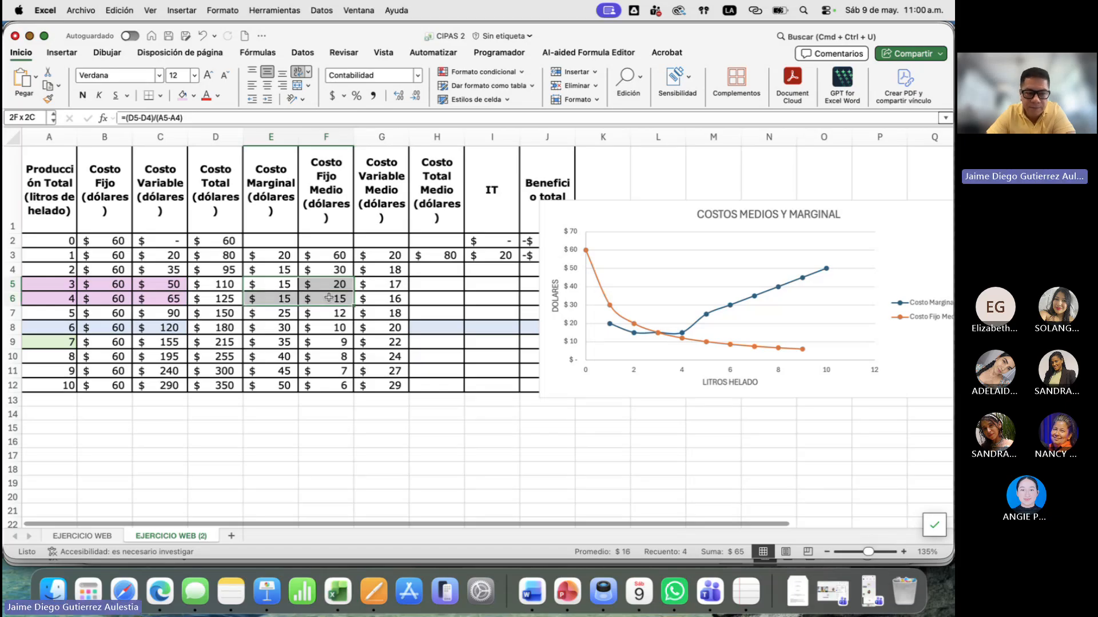
{"action": "left_click_drag", "start_coordinate": [289, 298], "coordinate": [302, 300]}
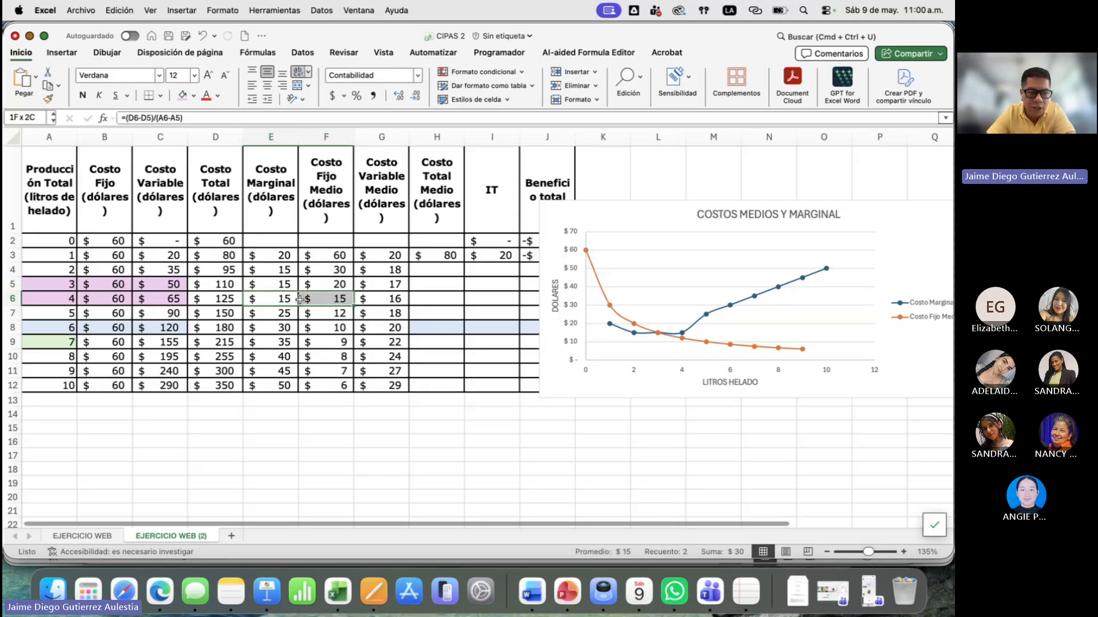
{"action": "left_click", "coordinate": [183, 100]}
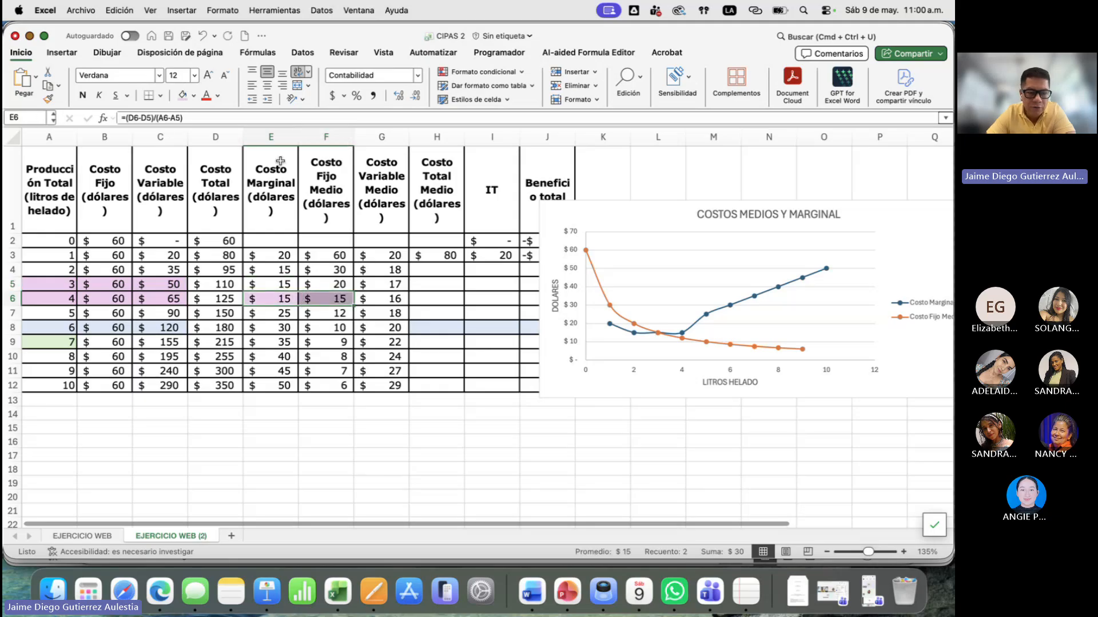
{"action": "left_click", "coordinate": [380, 298]}
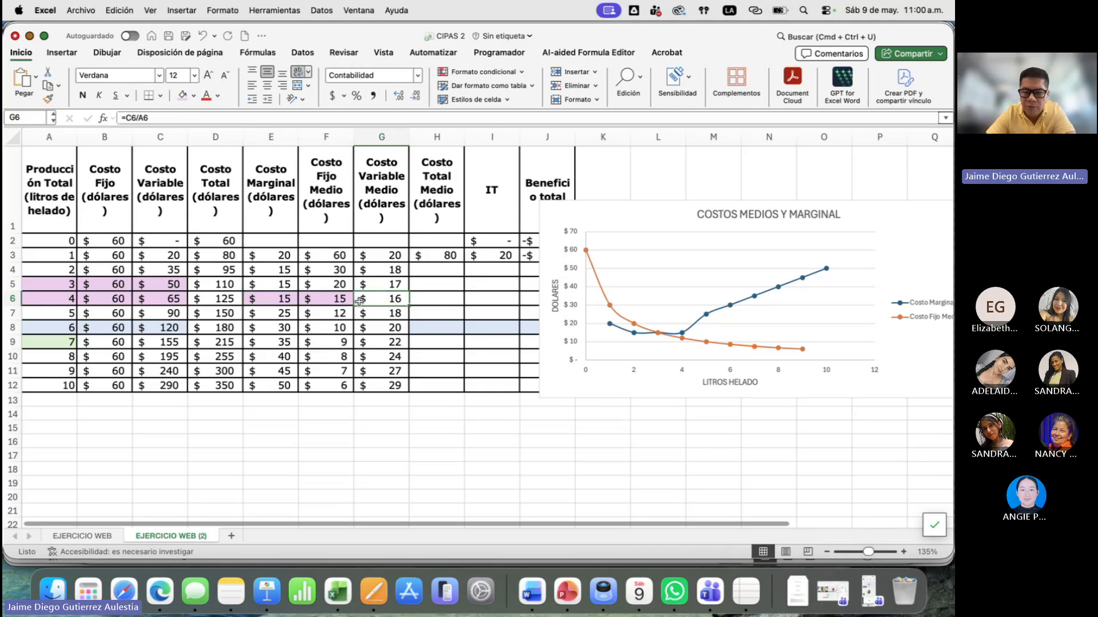
- Add a third series to the chart, named from the Costo Variable Medio header in G1
{"action": "left_click", "coordinate": [636, 216]}
{"action": "right_click", "coordinate": [637, 216]}
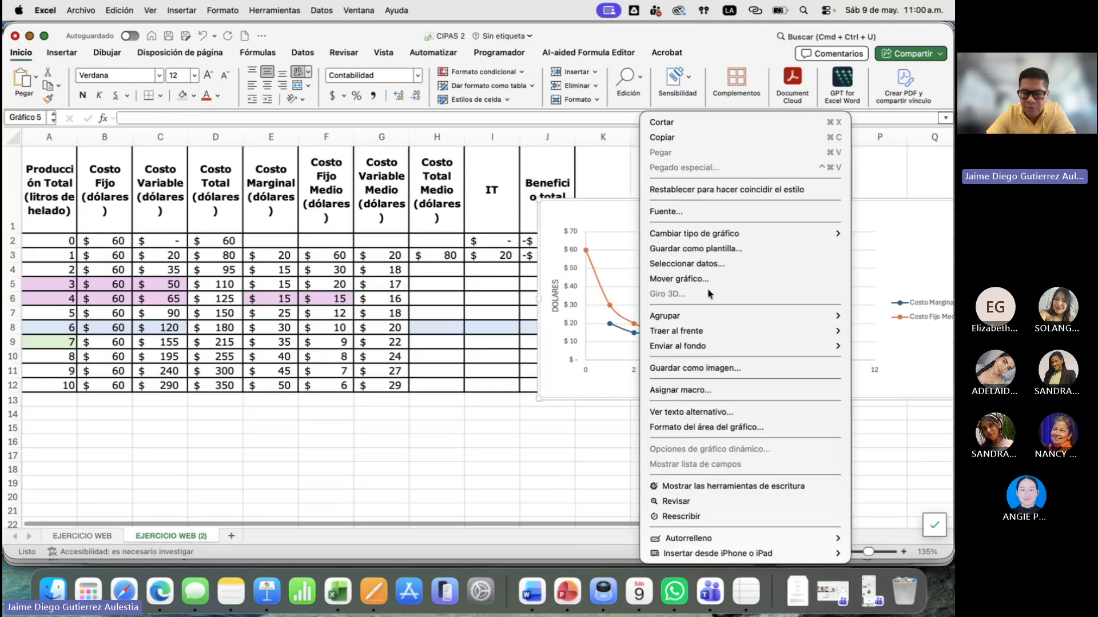
{"action": "left_click", "coordinate": [748, 267]}
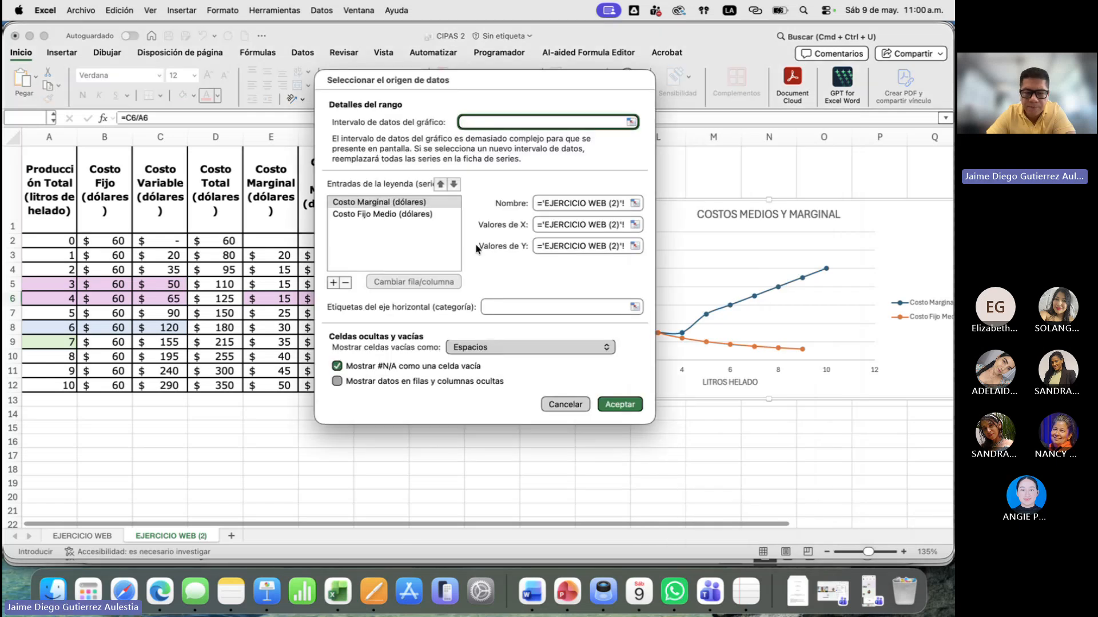
{"action": "left_click", "coordinate": [332, 283]}
{"action": "left_click_drag", "start_coordinate": [422, 186], "coordinate": [561, 169]}
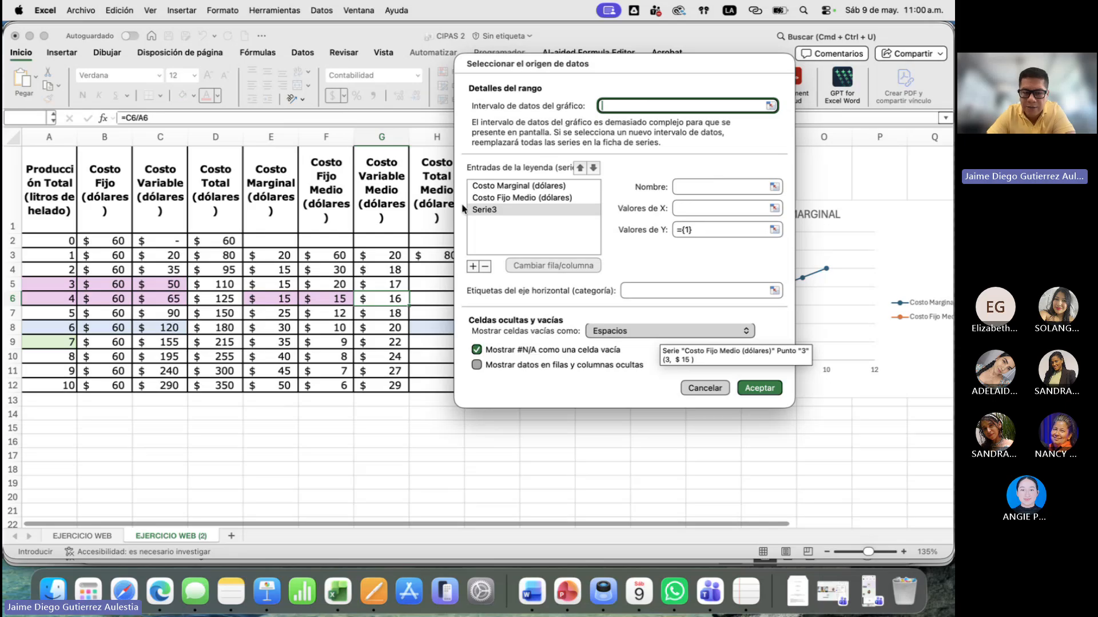
{"action": "left_click", "coordinate": [694, 187]}
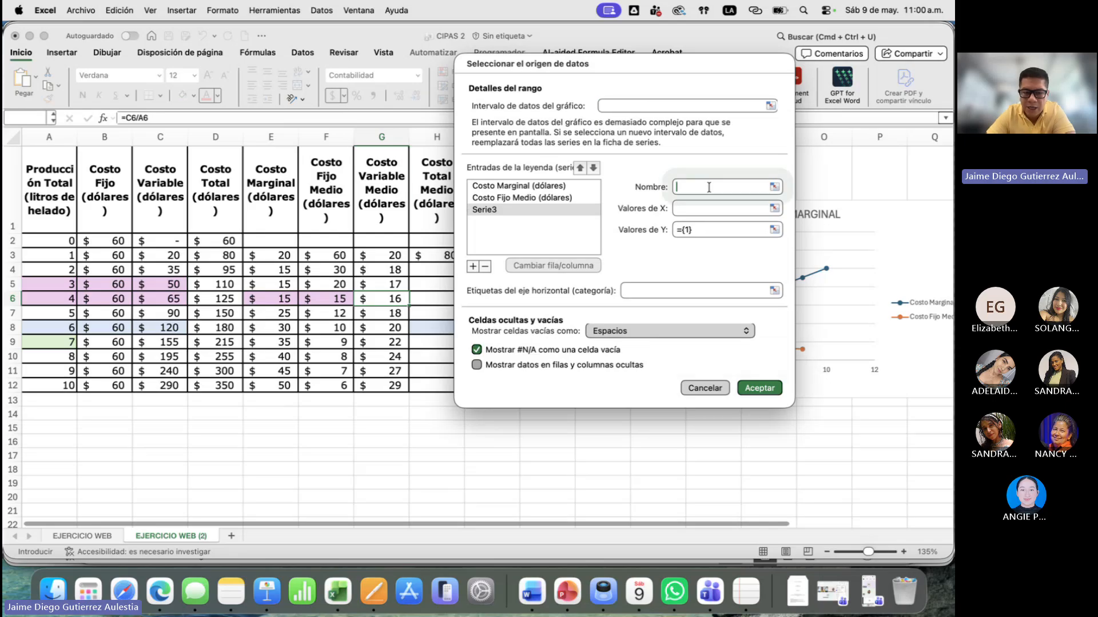
{"action": "left_click", "coordinate": [392, 193]}
{"action": "key", "text": "Tab"}
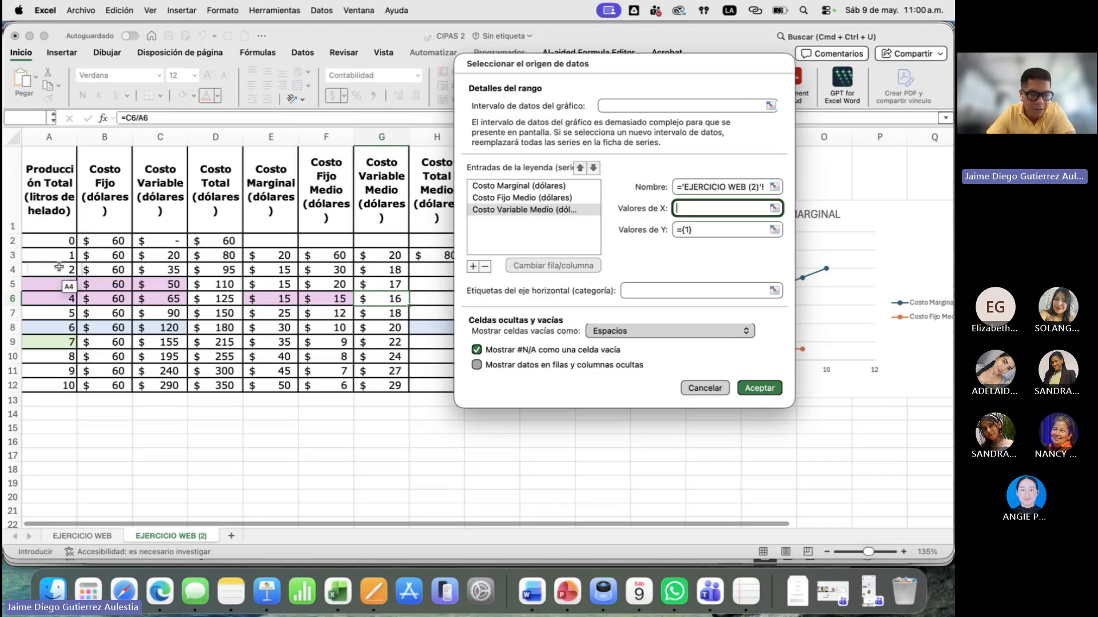
- Give the Costo Variable Medio series X values A2:A12 and Y values G3:G12, and accept the data source
{"action": "left_click_drag", "start_coordinate": [55, 241], "coordinate": [56, 386]}
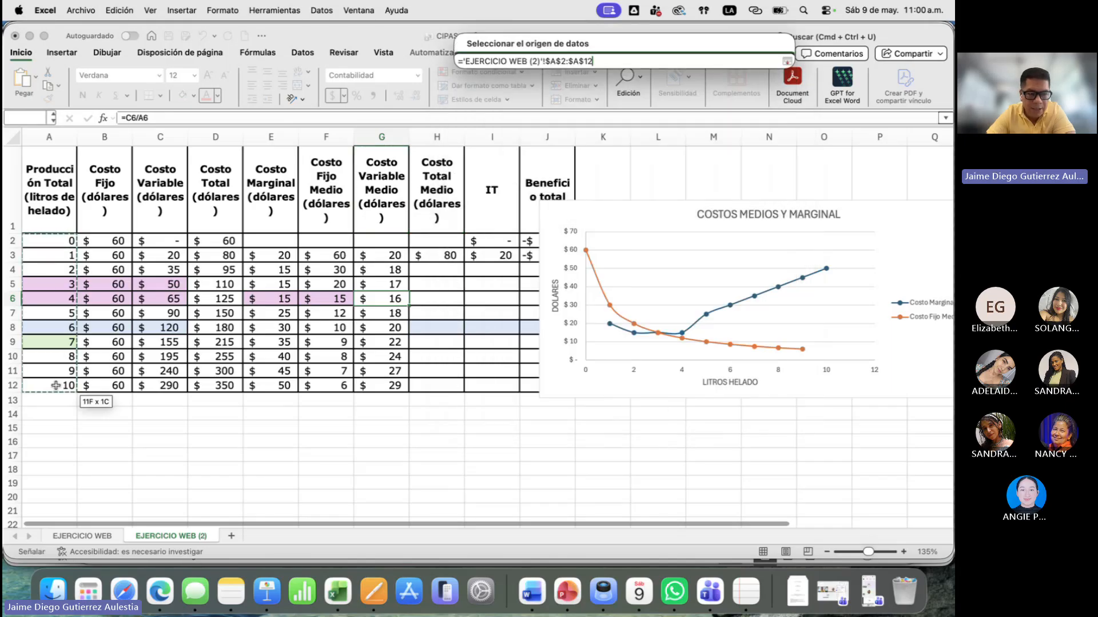
{"action": "left_click", "coordinate": [775, 232]}
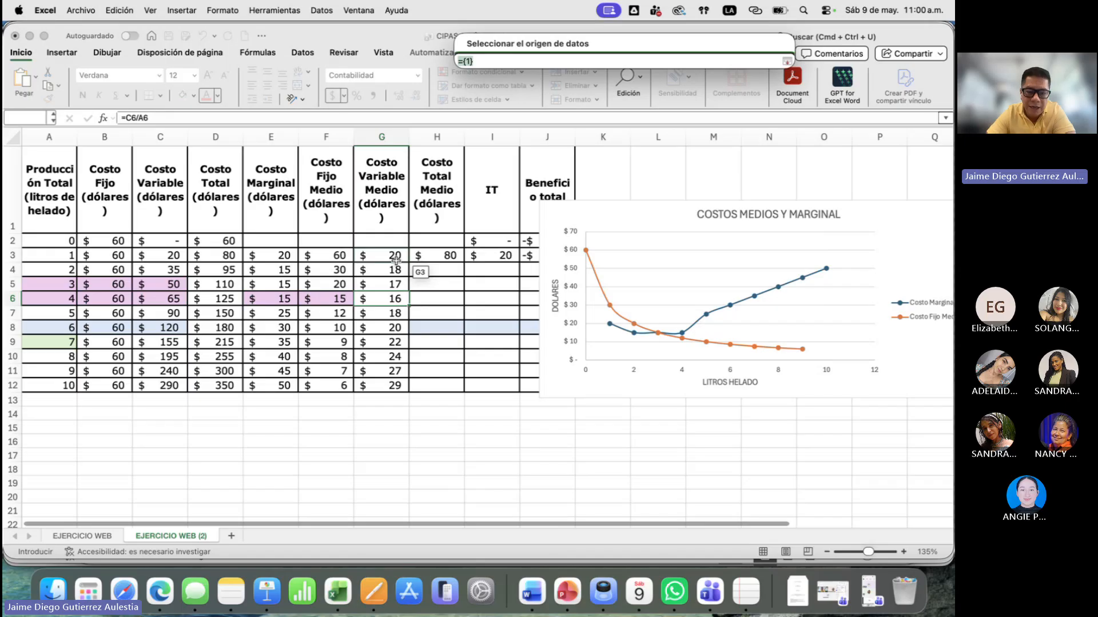
{"action": "left_click_drag", "start_coordinate": [396, 261], "coordinate": [400, 387]}
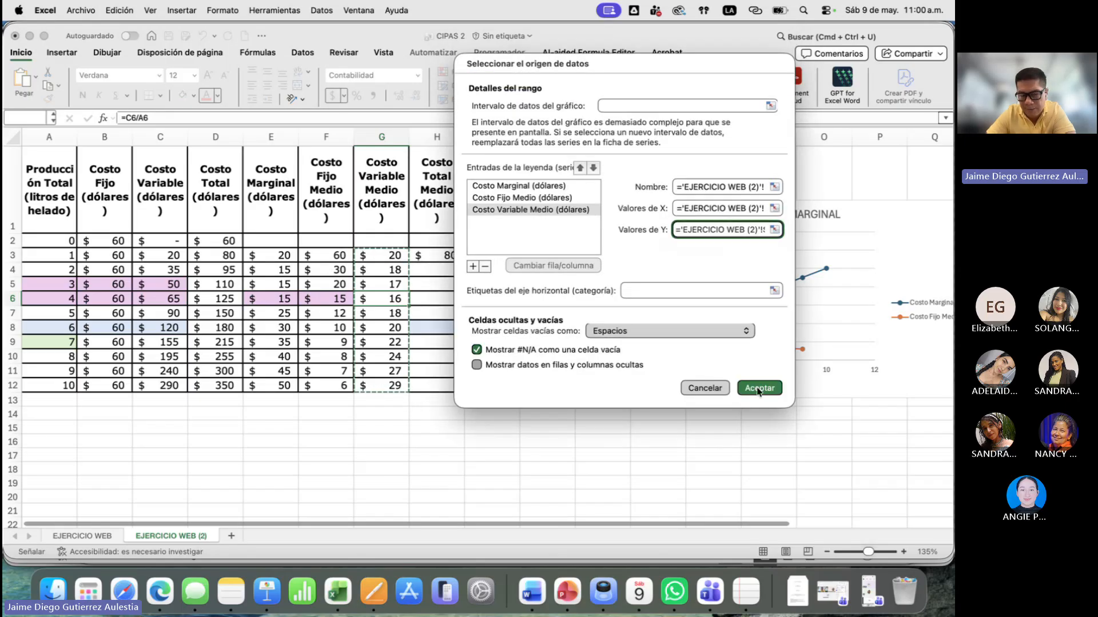
{"action": "left_click", "coordinate": [759, 388]}
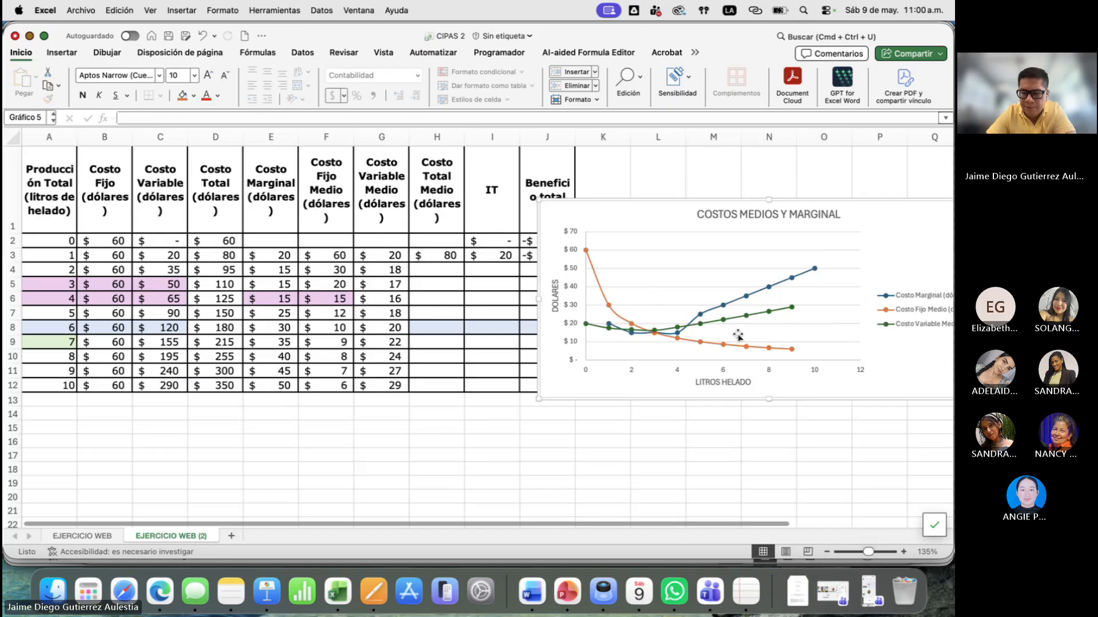
- Examine the Costo Variable Medio values for 1 to 6 litres, comparing them with the curve on the chart
{"action": "mouse_move", "coordinate": [770, 295]}
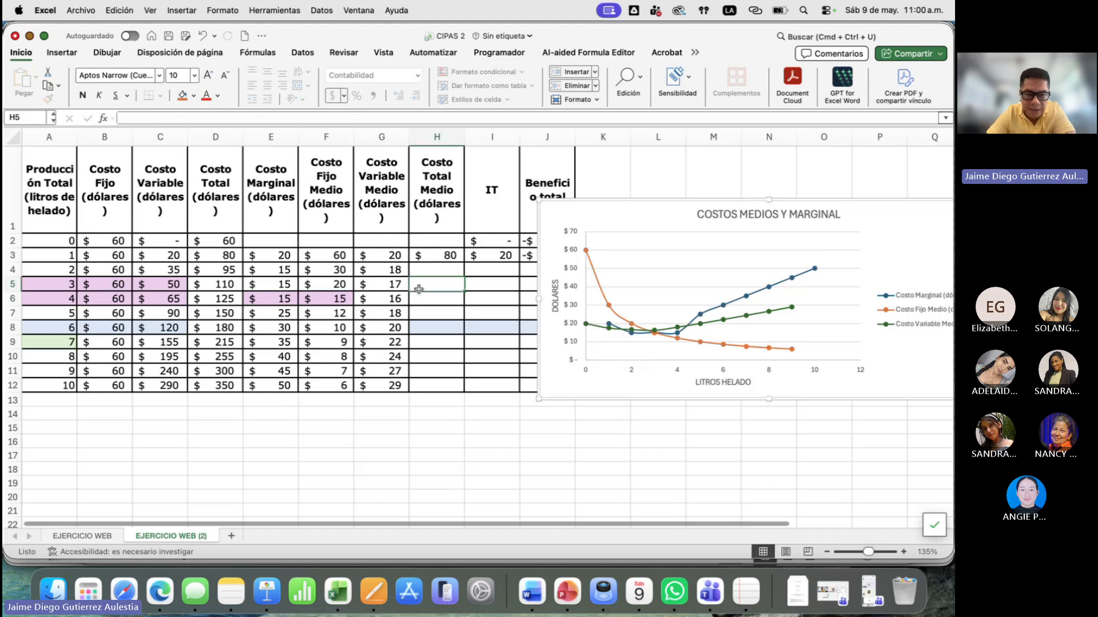
{"action": "left_click_drag", "start_coordinate": [389, 255], "coordinate": [406, 320]}
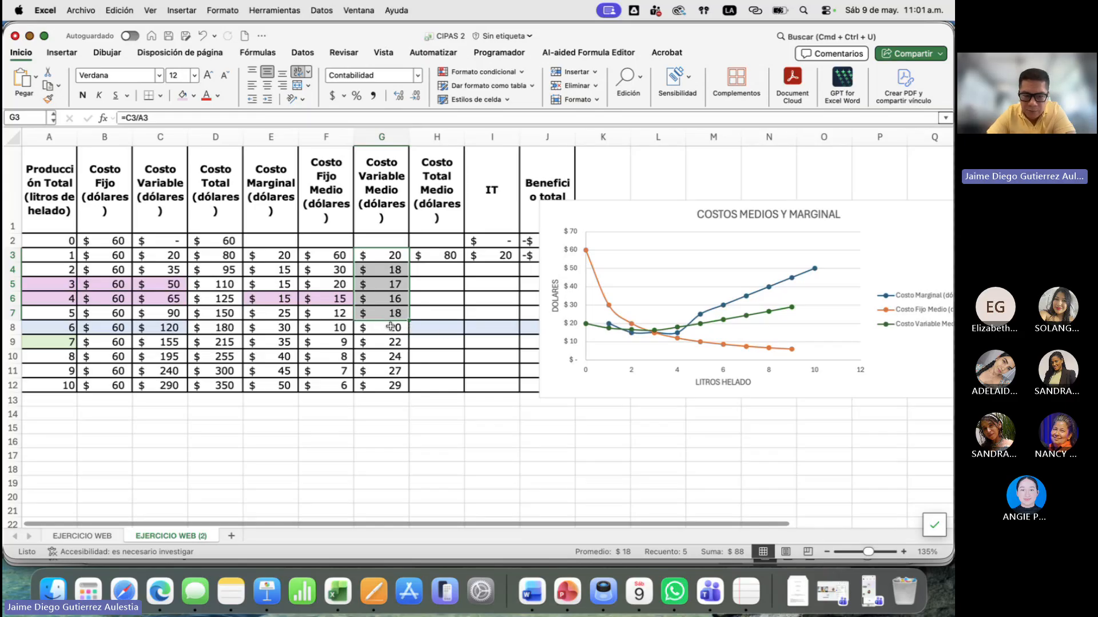
{"action": "left_click", "coordinate": [390, 326]}
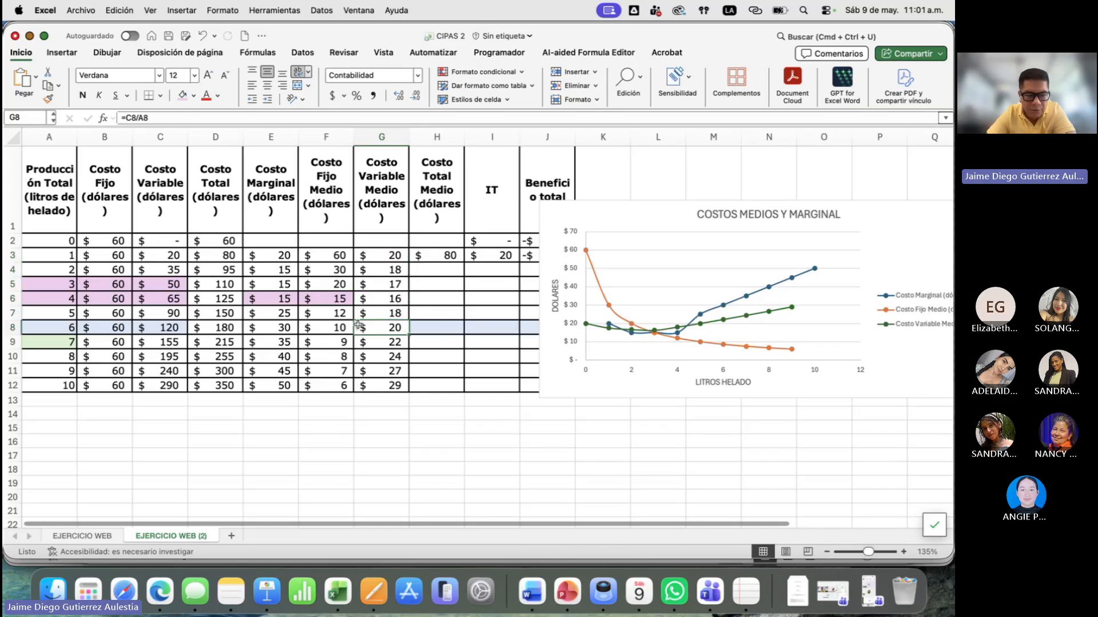
{"action": "left_click_drag", "start_coordinate": [48, 327], "coordinate": [381, 323]}
{"action": "left_click", "coordinate": [401, 297]}
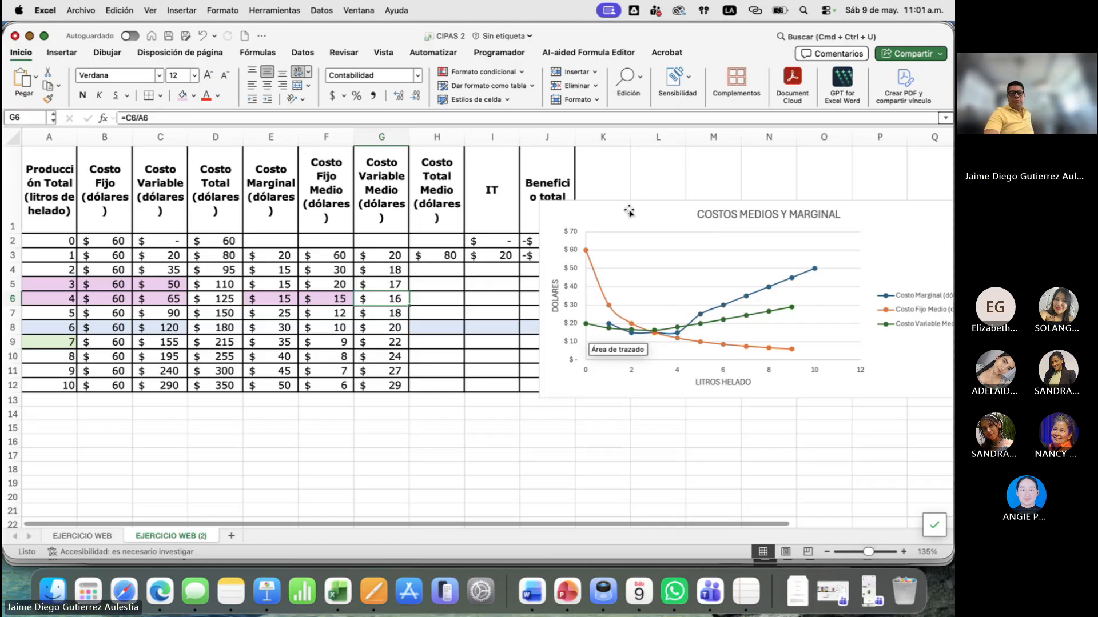
- Move the chart clear of the Beneficio total column, and check the Costo Total Medio formula in H3 against the average costs in F3:G3
{"action": "left_click_drag", "start_coordinate": [629, 211], "coordinate": [713, 175]}
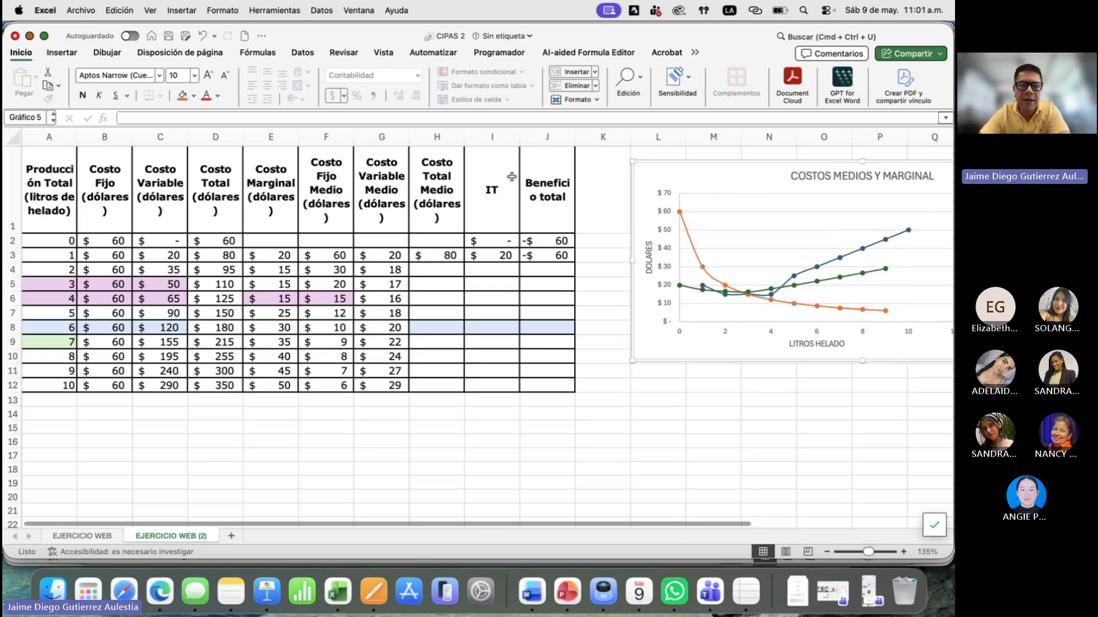
{"action": "double_click", "coordinate": [451, 259]}
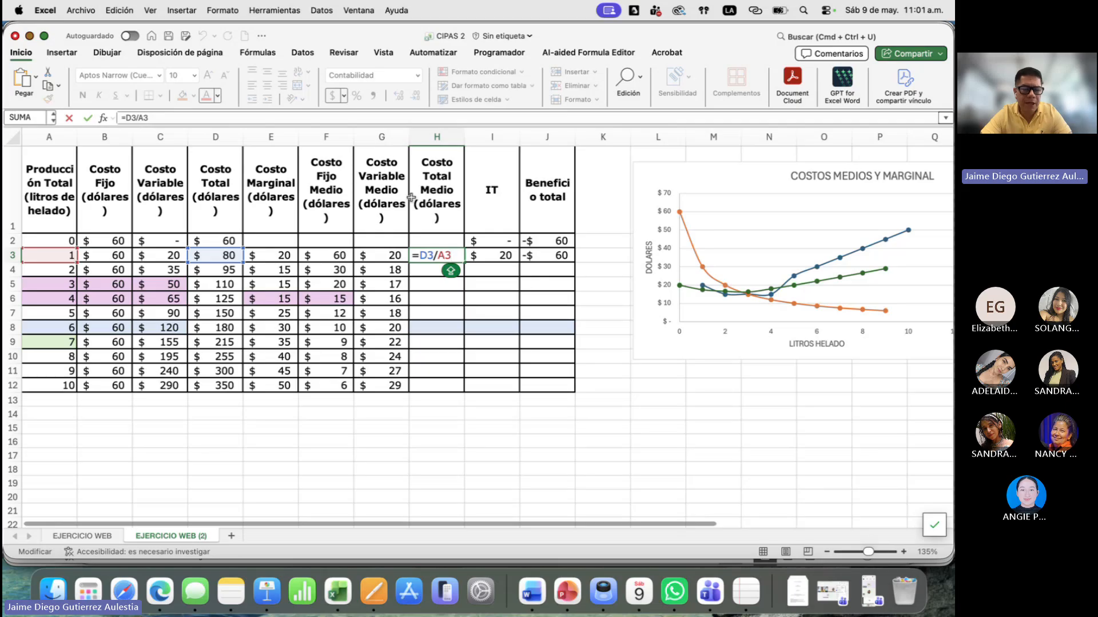
{"action": "key", "text": "Escape"}
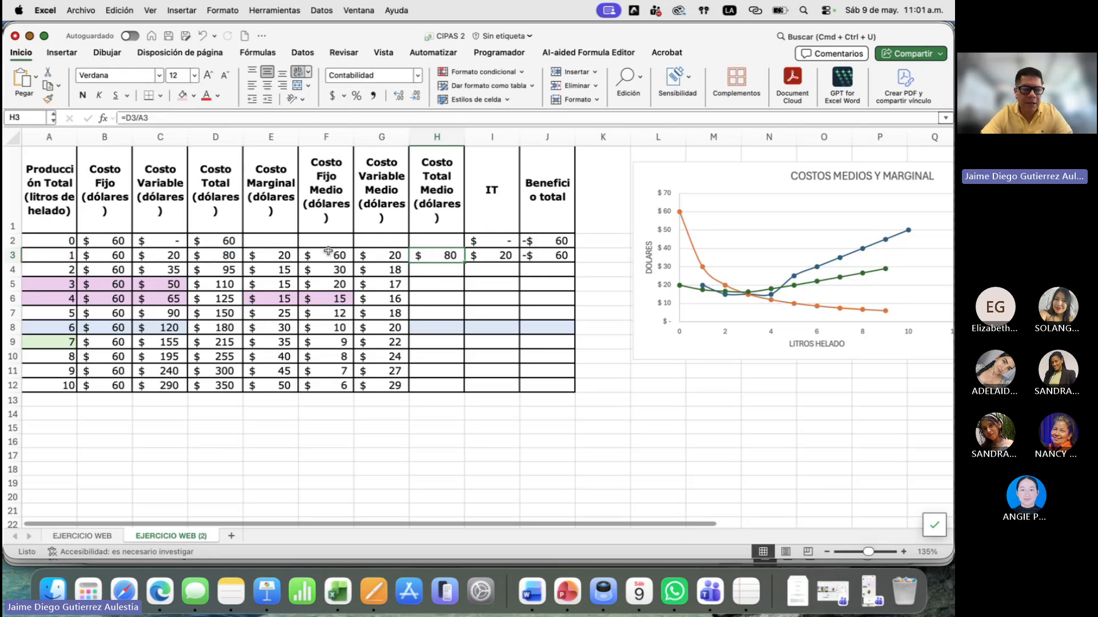
{"action": "left_click_drag", "start_coordinate": [329, 252], "coordinate": [381, 251]}
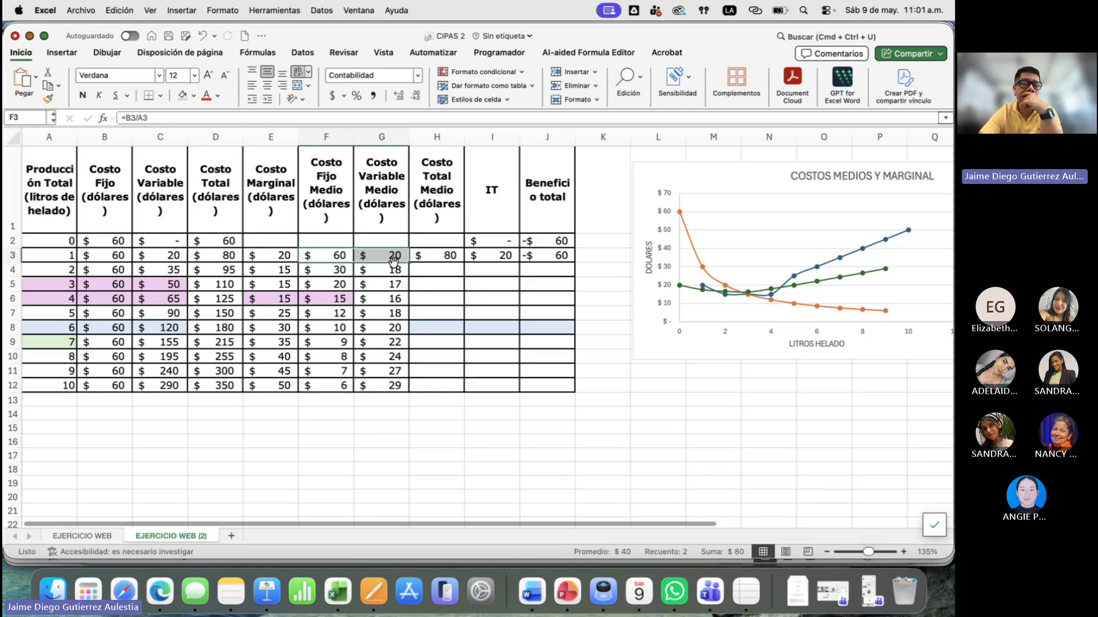
{"action": "left_click", "coordinate": [450, 256]}
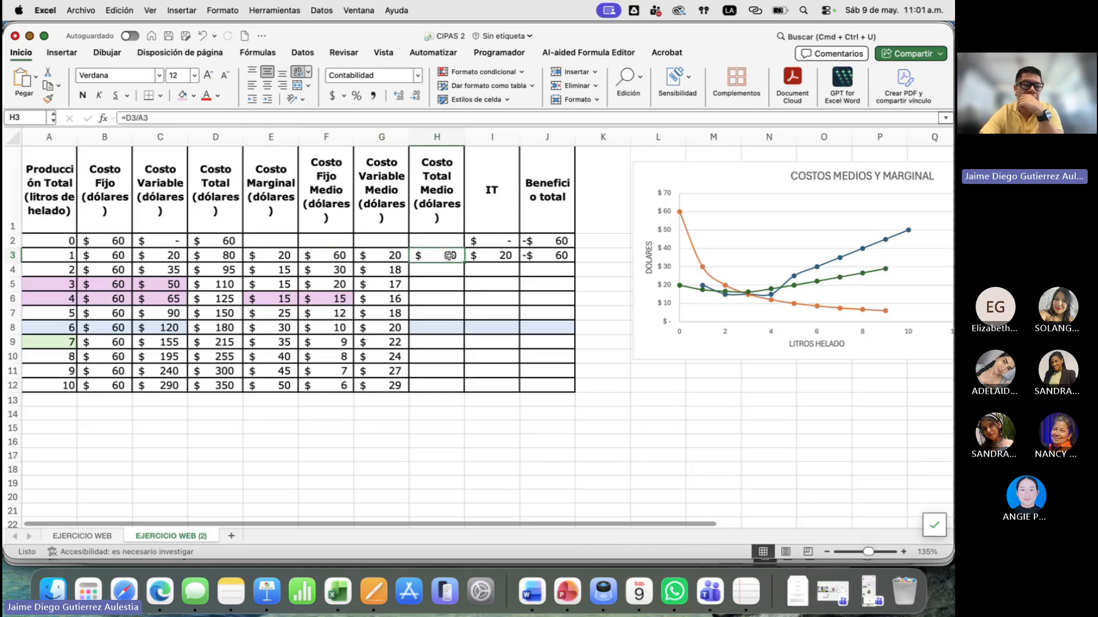
{"action": "double_click", "coordinate": [450, 256]}
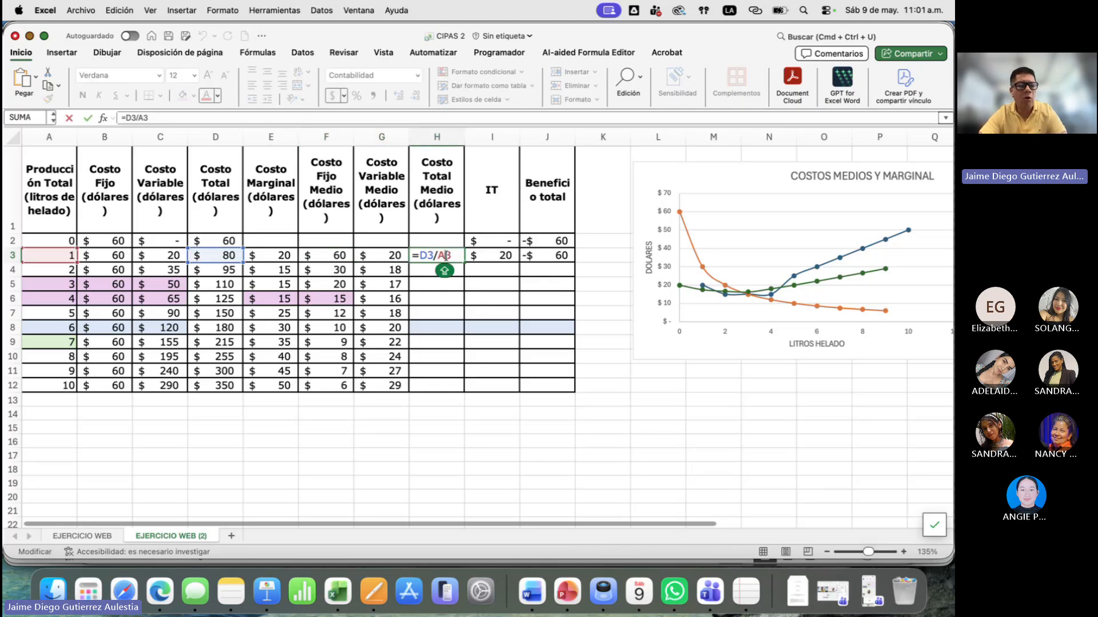
{"action": "key", "text": "Return"}
{"action": "left_click_drag", "start_coordinate": [328, 256], "coordinate": [369, 256]}
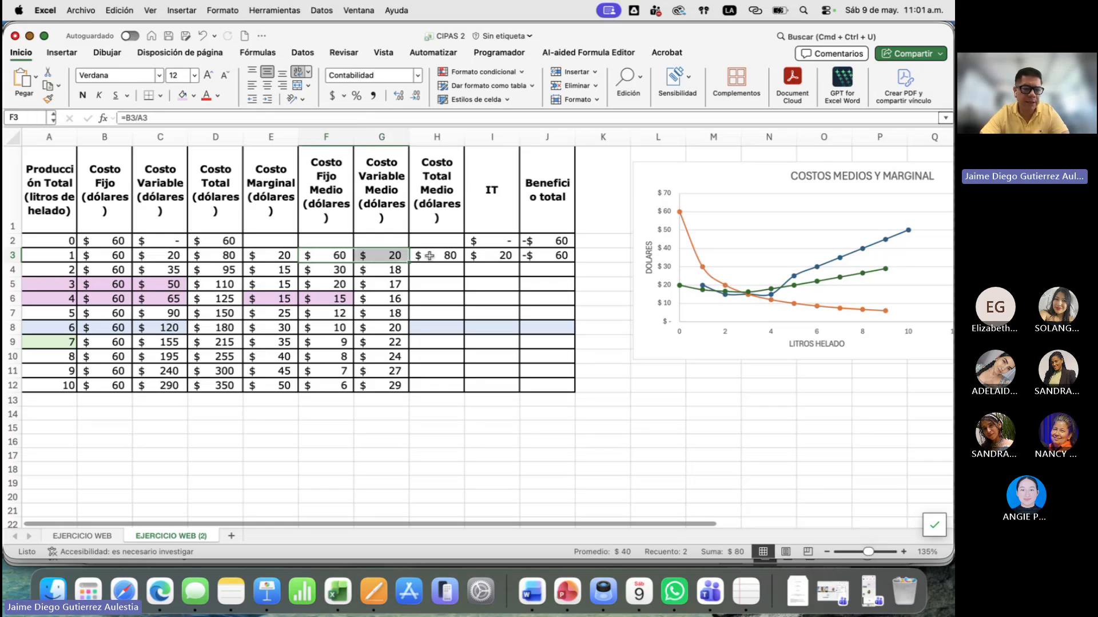
{"action": "double_click", "coordinate": [429, 256]}
{"action": "key", "text": "Escape"}
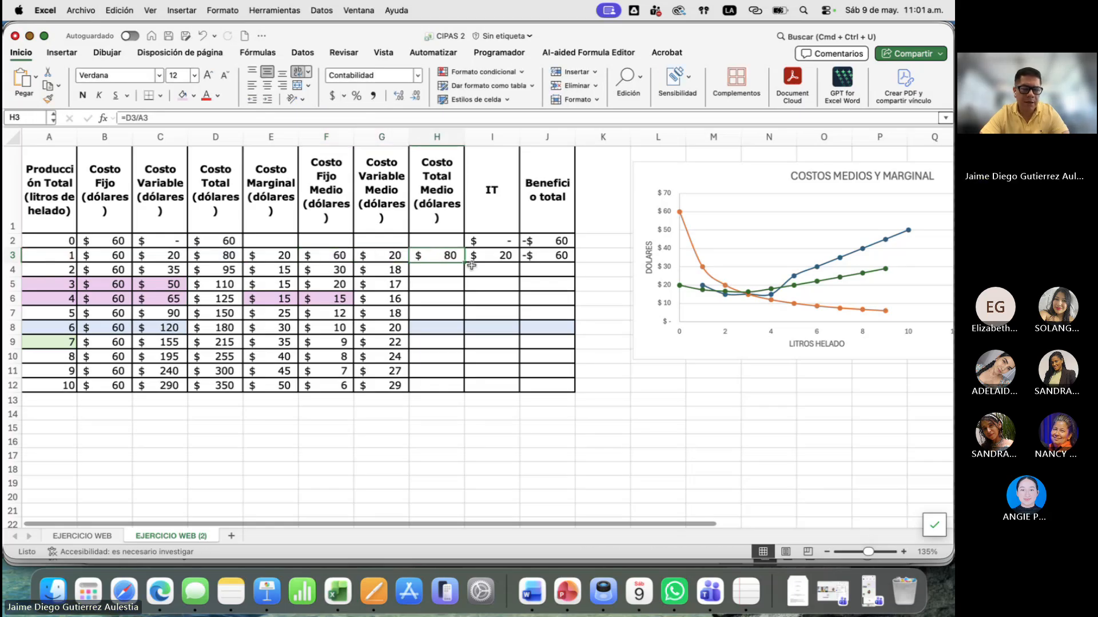
- Fill the Costo Total Medio formula from H3 down to H12 and check the copied formula in H4
{"action": "double_click", "coordinate": [466, 263]}
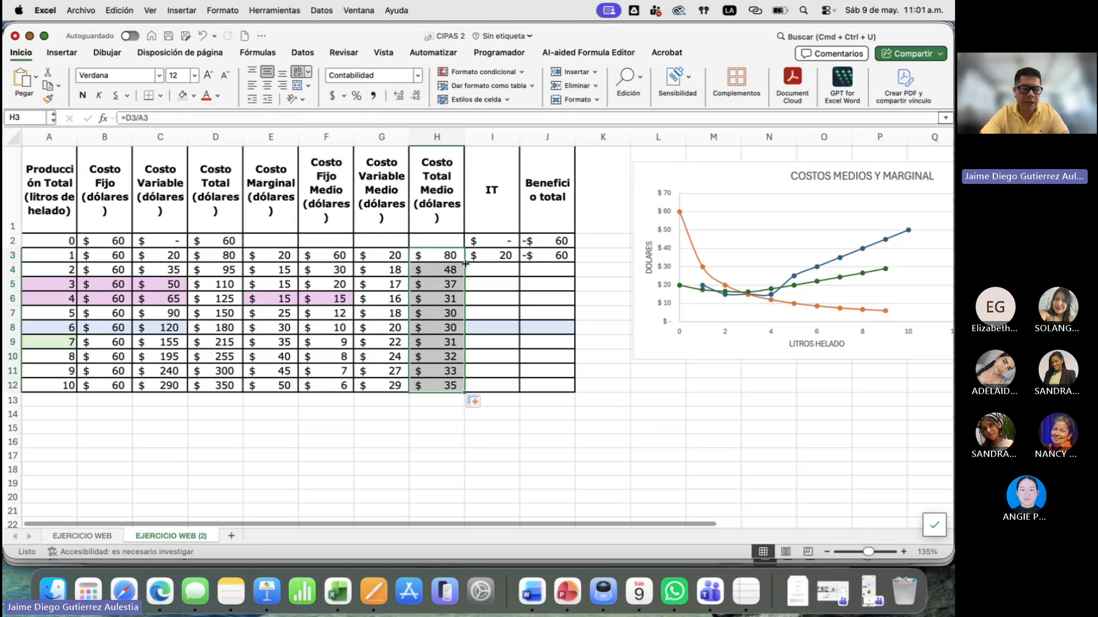
{"action": "left_click", "coordinate": [337, 274]}
{"action": "double_click", "coordinate": [425, 271]}
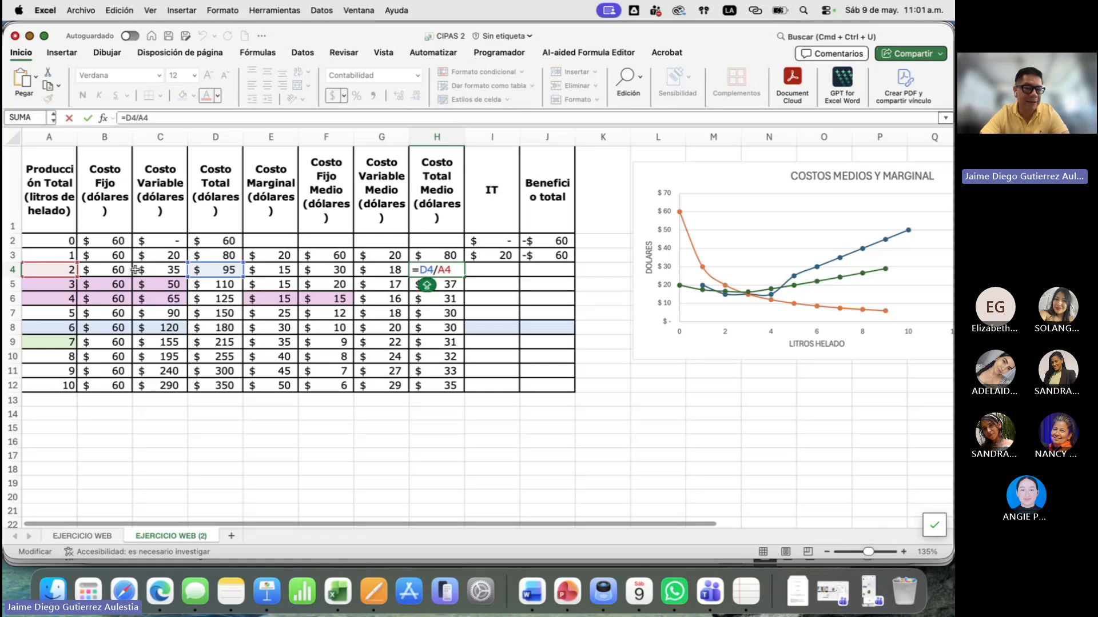
{"action": "key", "text": "Return"}
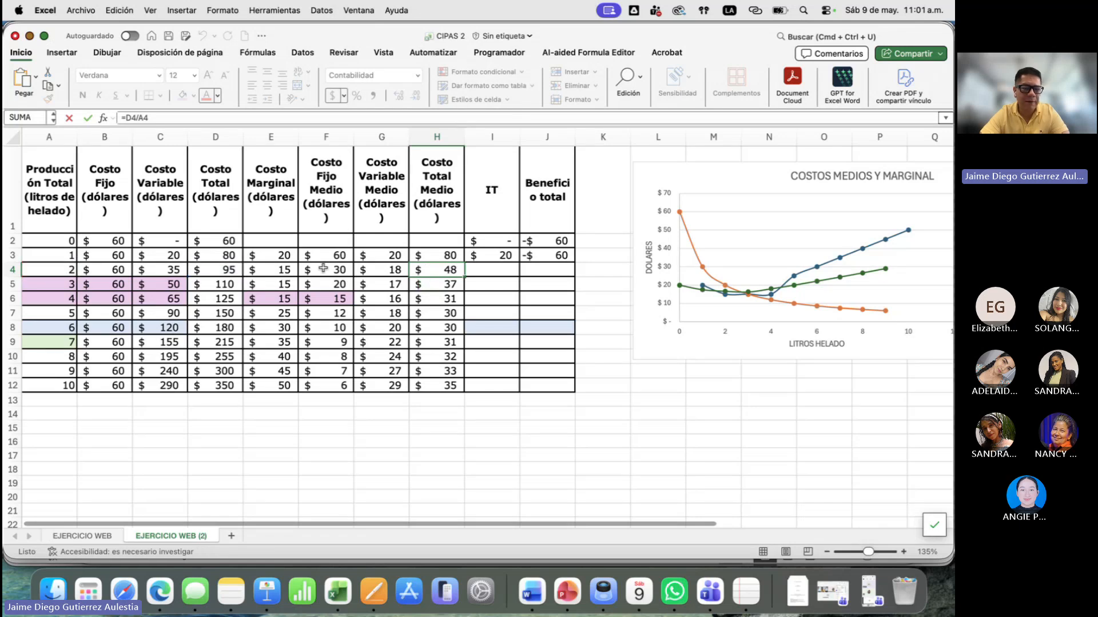
- Check the IT formula =A3*E3 in I3 and fill it down to I12
{"action": "double_click", "coordinate": [502, 255]}
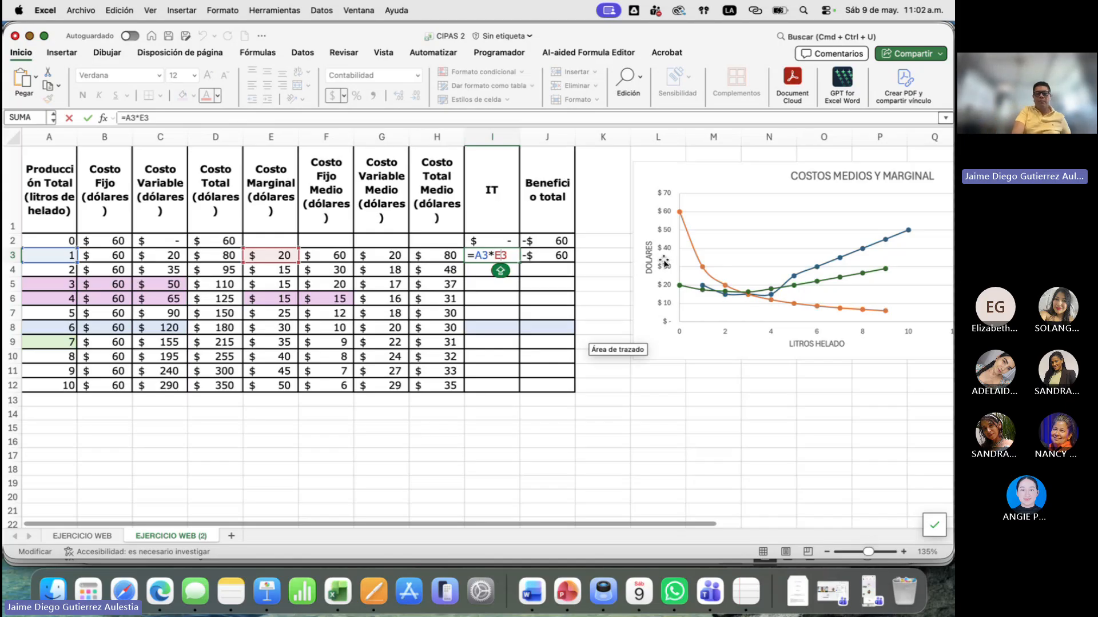
{"action": "key", "text": "Return"}
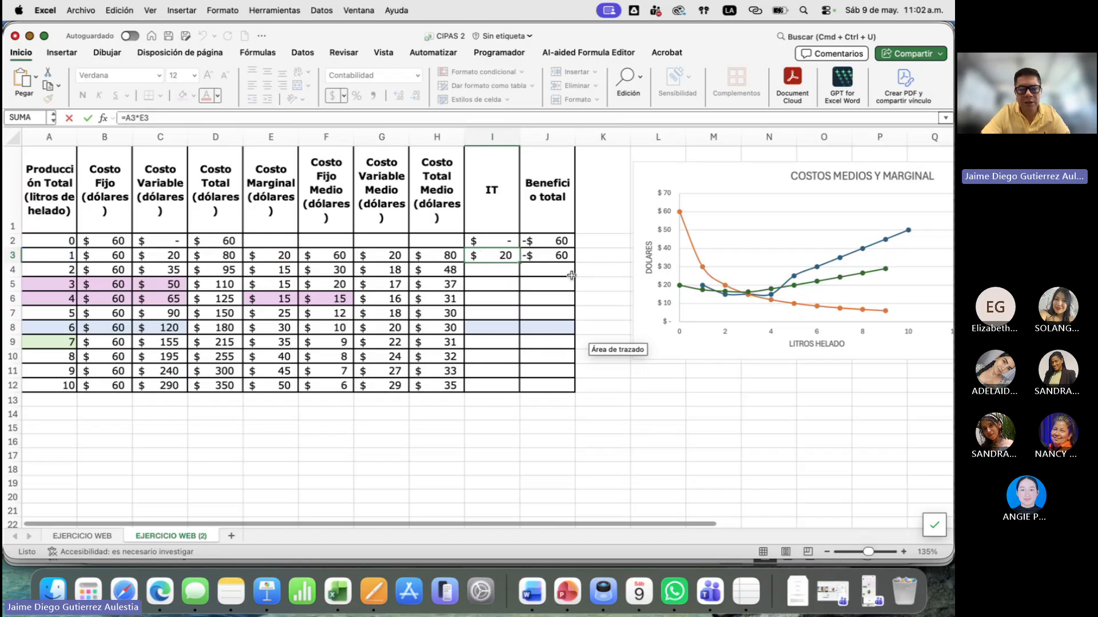
{"action": "double_click", "coordinate": [519, 262]}
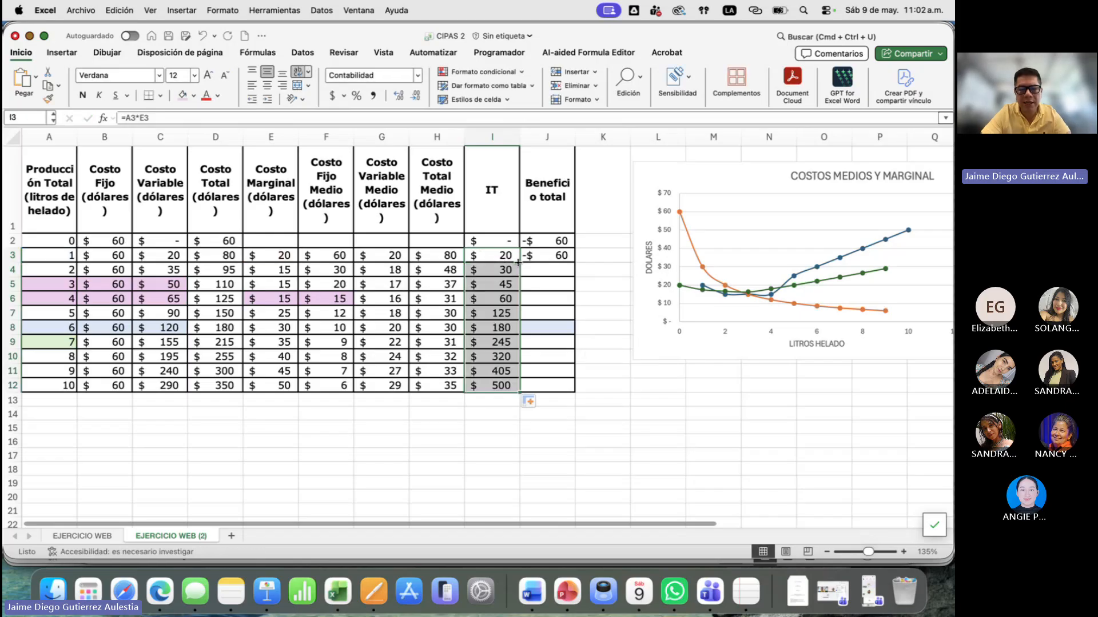
- Fill the Beneficio total formula =I3-D3 from J3 down to J12 and recheck the formula in J3
{"action": "double_click", "coordinate": [568, 256]}
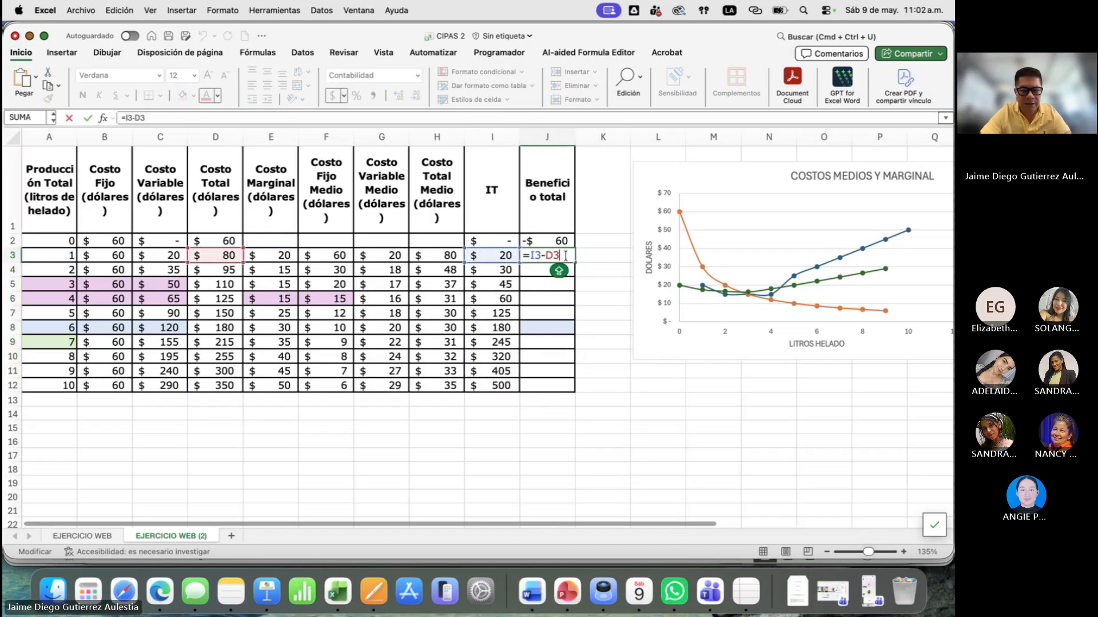
{"action": "key", "text": "Return"}
{"action": "double_click", "coordinate": [575, 262]}
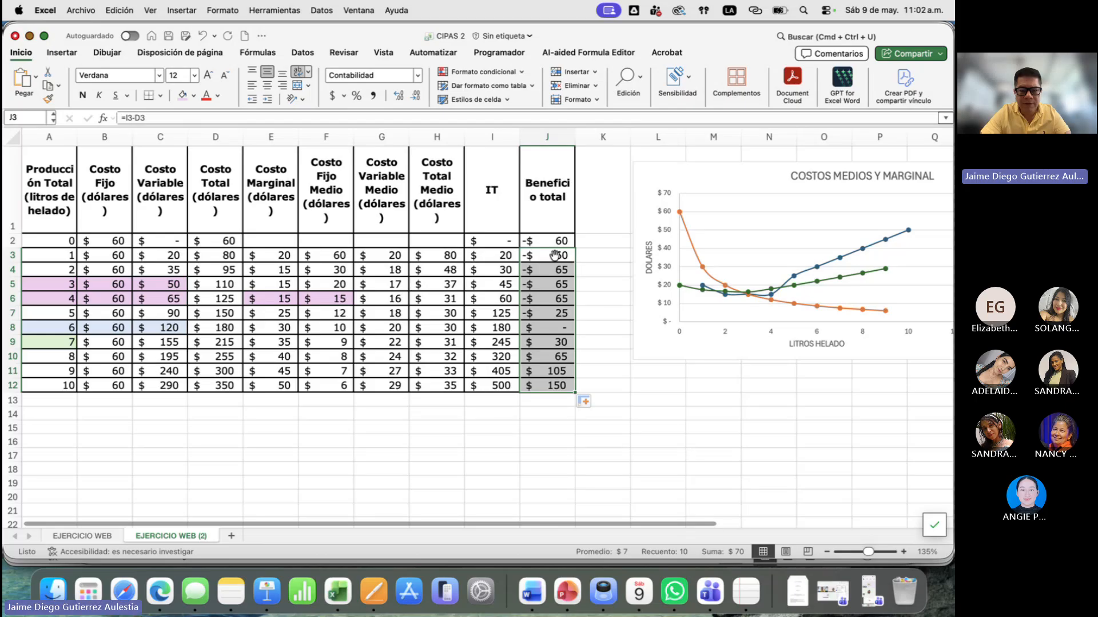
{"action": "double_click", "coordinate": [554, 255]}
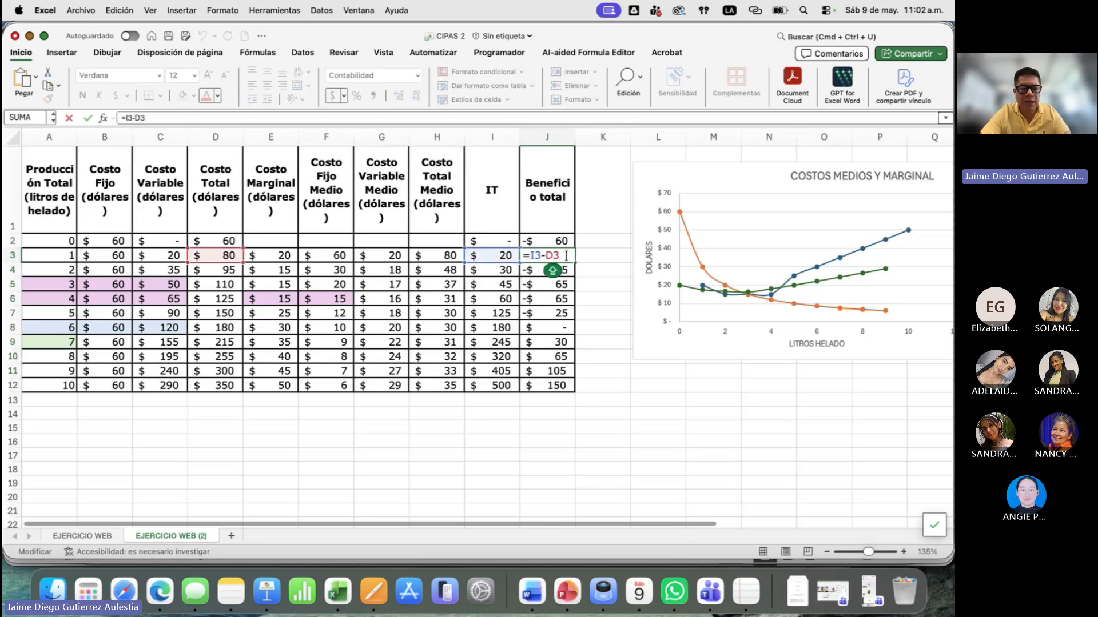
{"action": "key", "text": "Escape"}
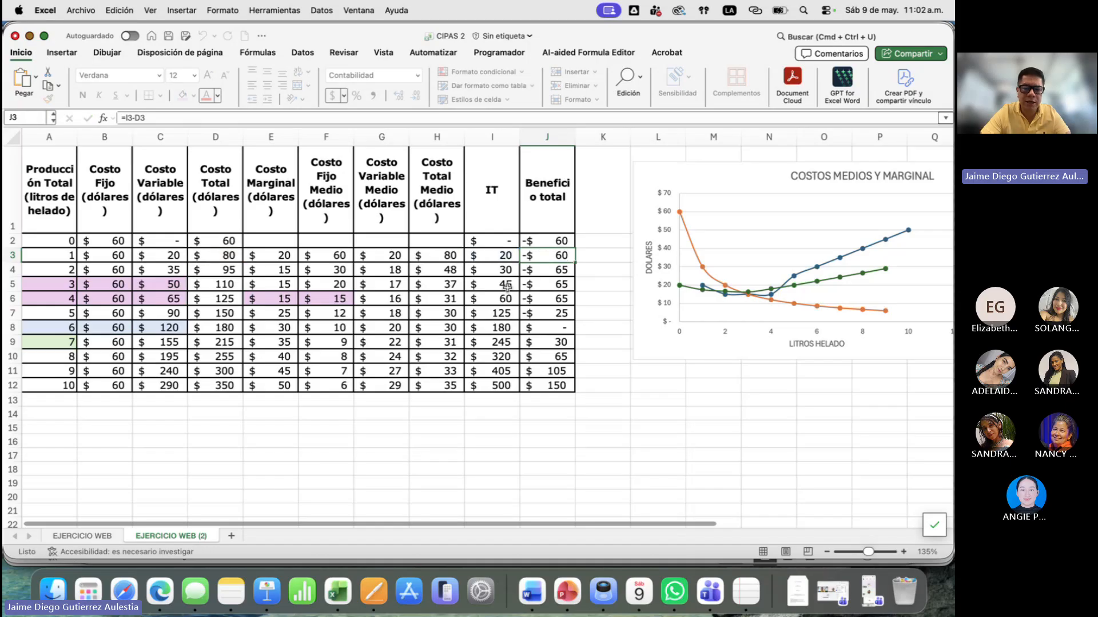
- Save the workbook and switch to the Keynote presentation's slide 7 with the ice cream cost curves
{"action": "left_click", "coordinate": [168, 35]}
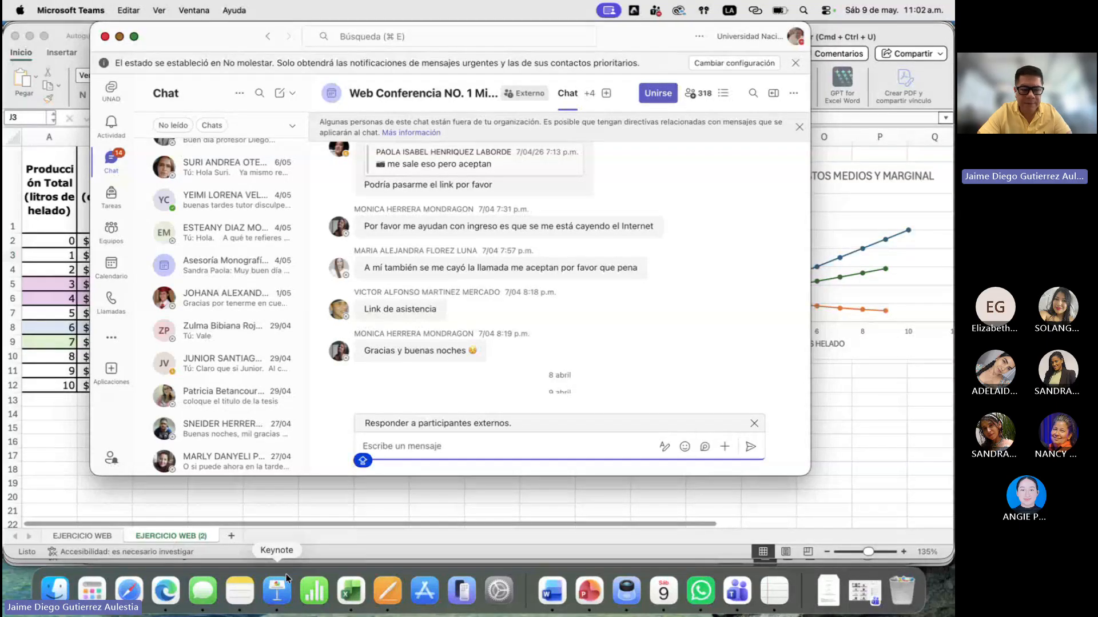
{"action": "left_click", "coordinate": [286, 579]}
{"action": "left_click", "coordinate": [46, 325]}
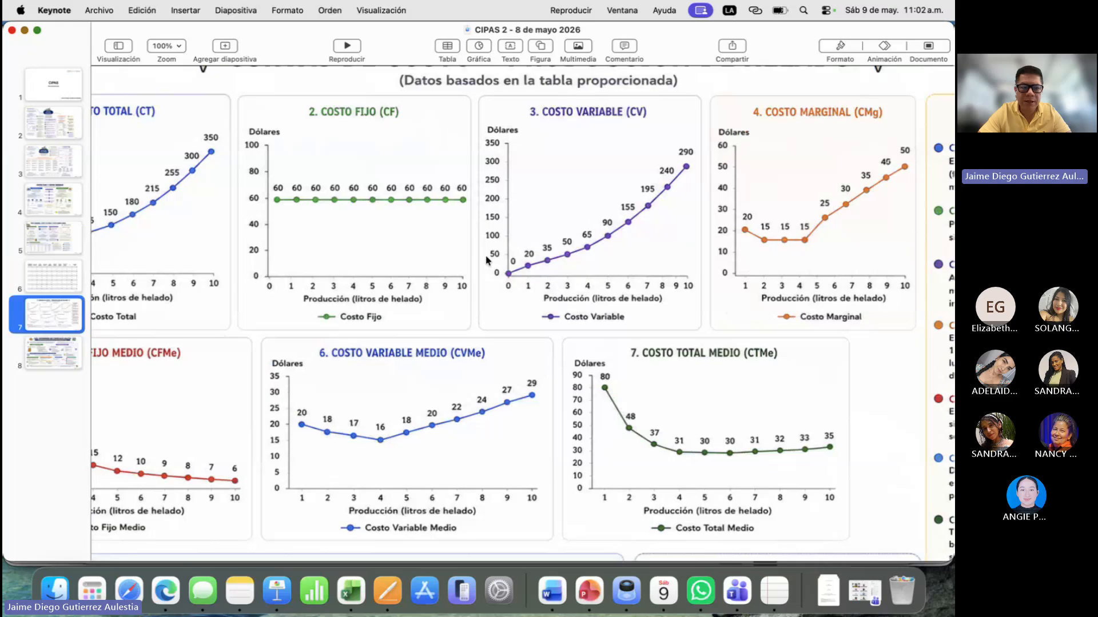
- Examine the total, fixed, variable, marginal and average cost curves on the ice cream production slide
{"action": "scroll", "coordinate": [487, 260], "scroll_direction": "left", "scroll_amount": 5}
{"action": "scroll", "coordinate": [487, 260], "scroll_direction": "up", "scroll_amount": 2}
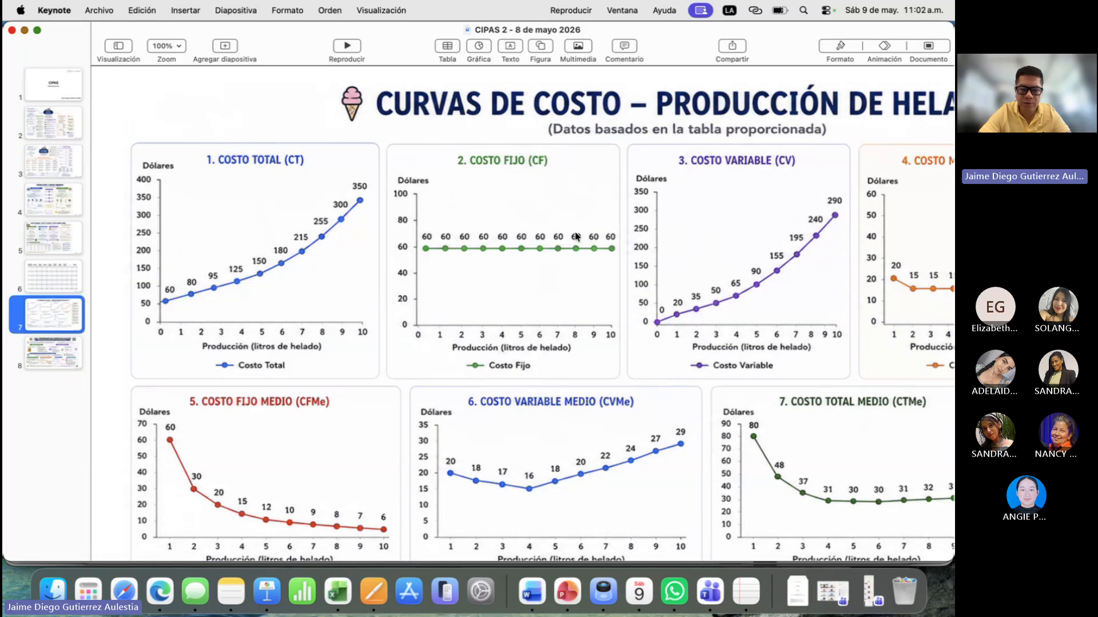
{"action": "left_click", "coordinate": [619, 251]}
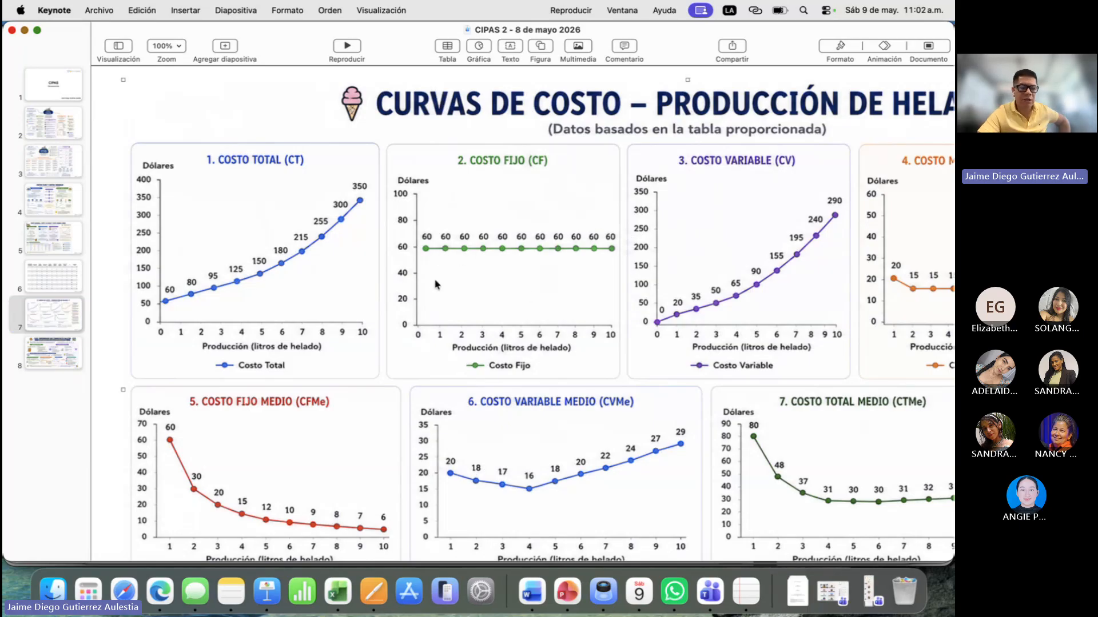
{"action": "scroll", "coordinate": [440, 280], "scroll_direction": "right", "scroll_amount": 5}
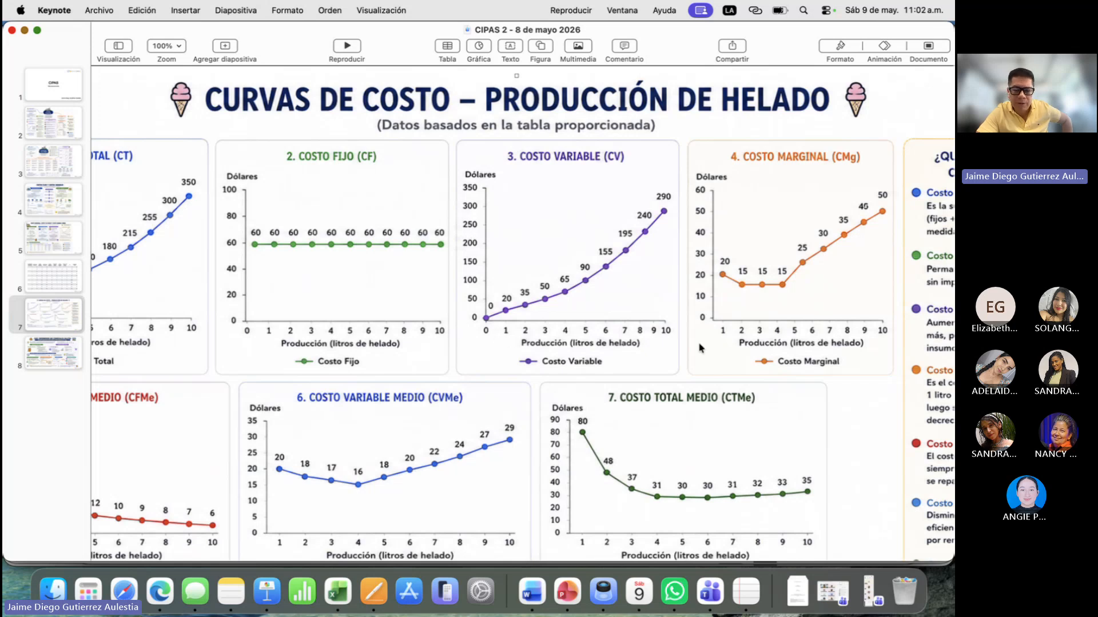
{"action": "scroll", "coordinate": [299, 314], "scroll_direction": "left", "scroll_amount": 5}
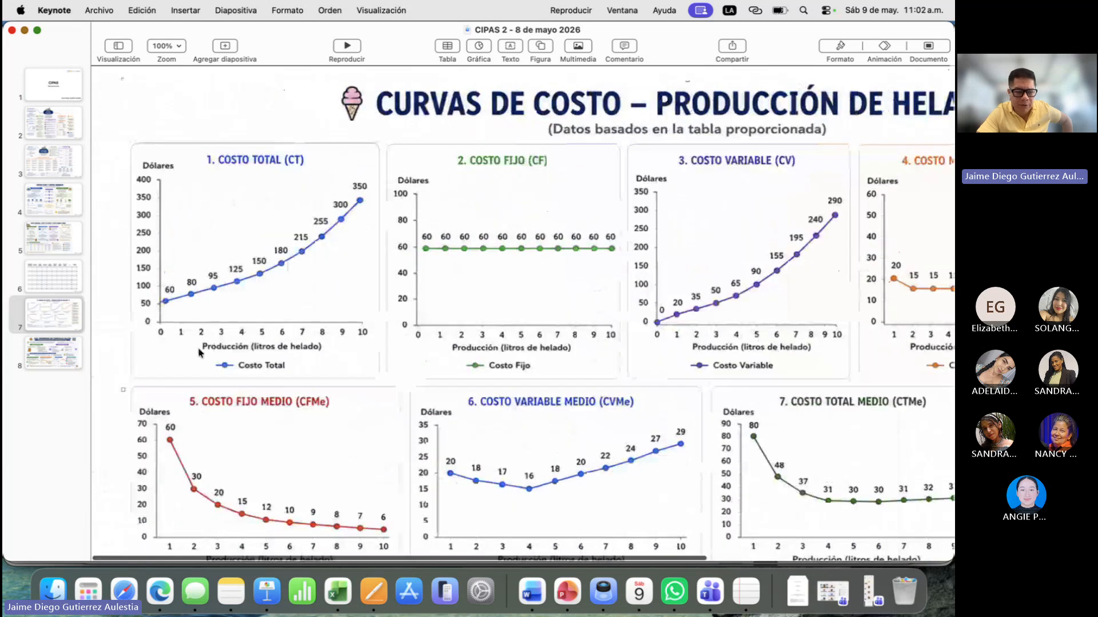